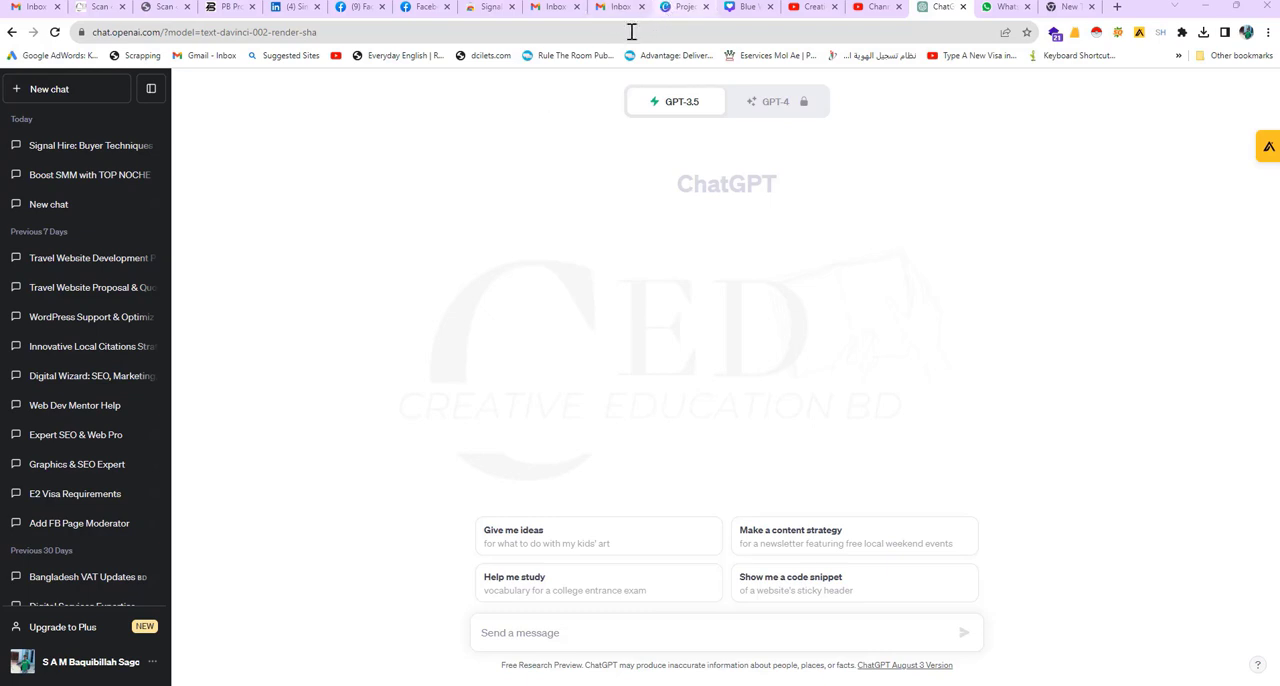
Step: Switch to the empty new browser tab
left_click(997, 8)
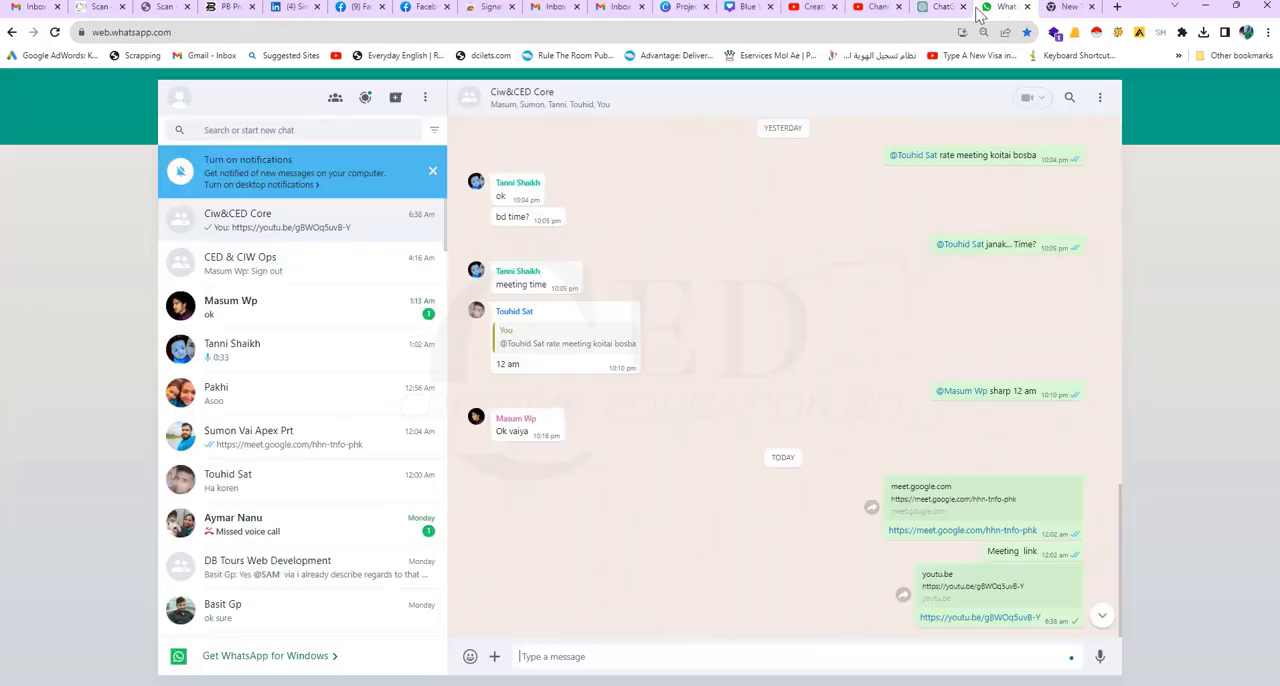
left_click(920, 14)
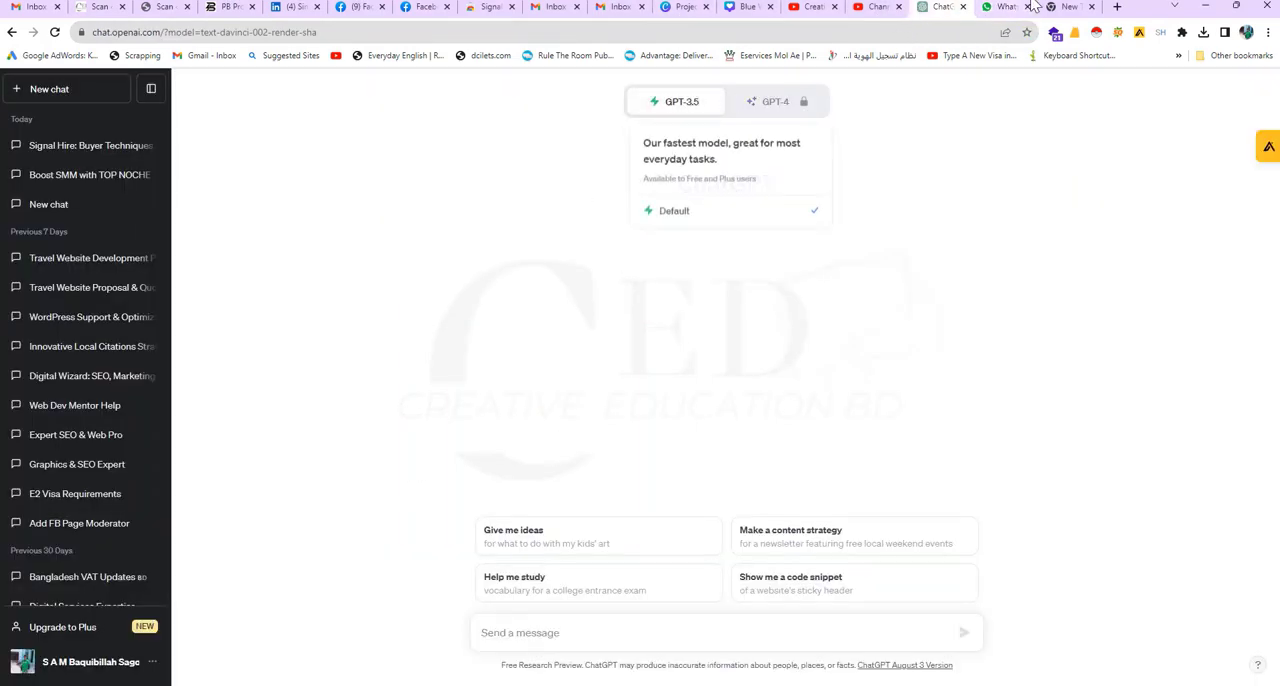
left_click(1057, 10)
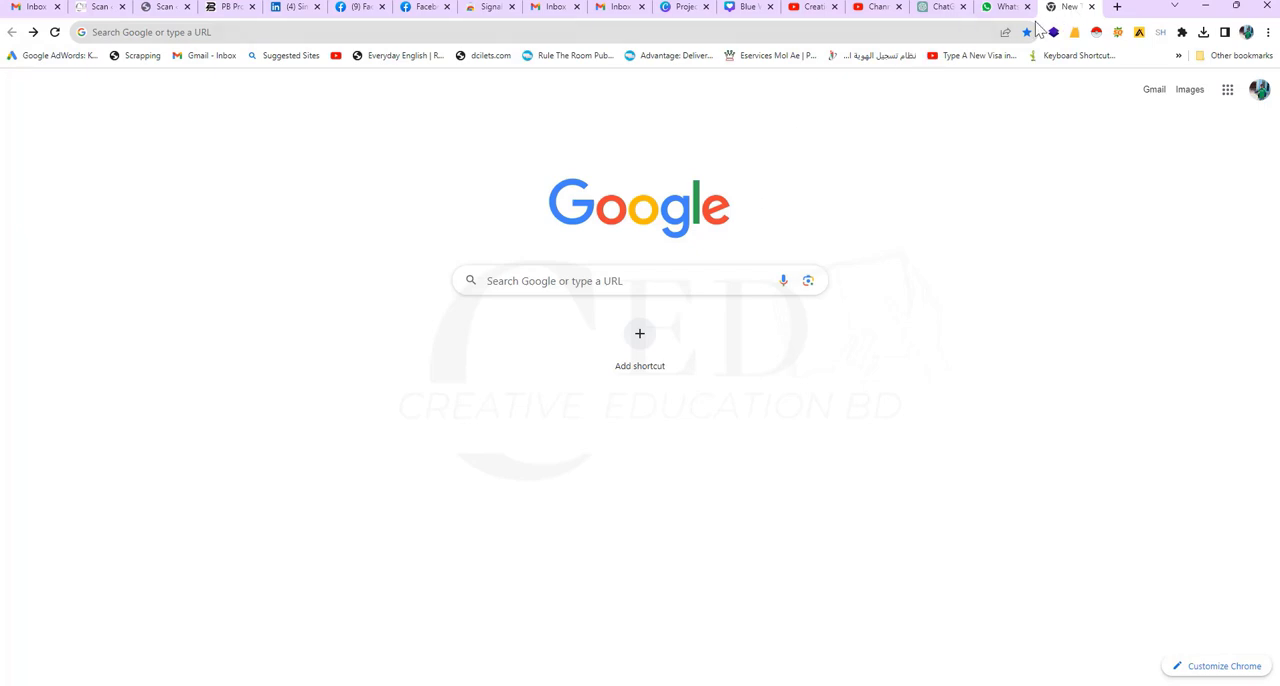
left_click(924, 30)
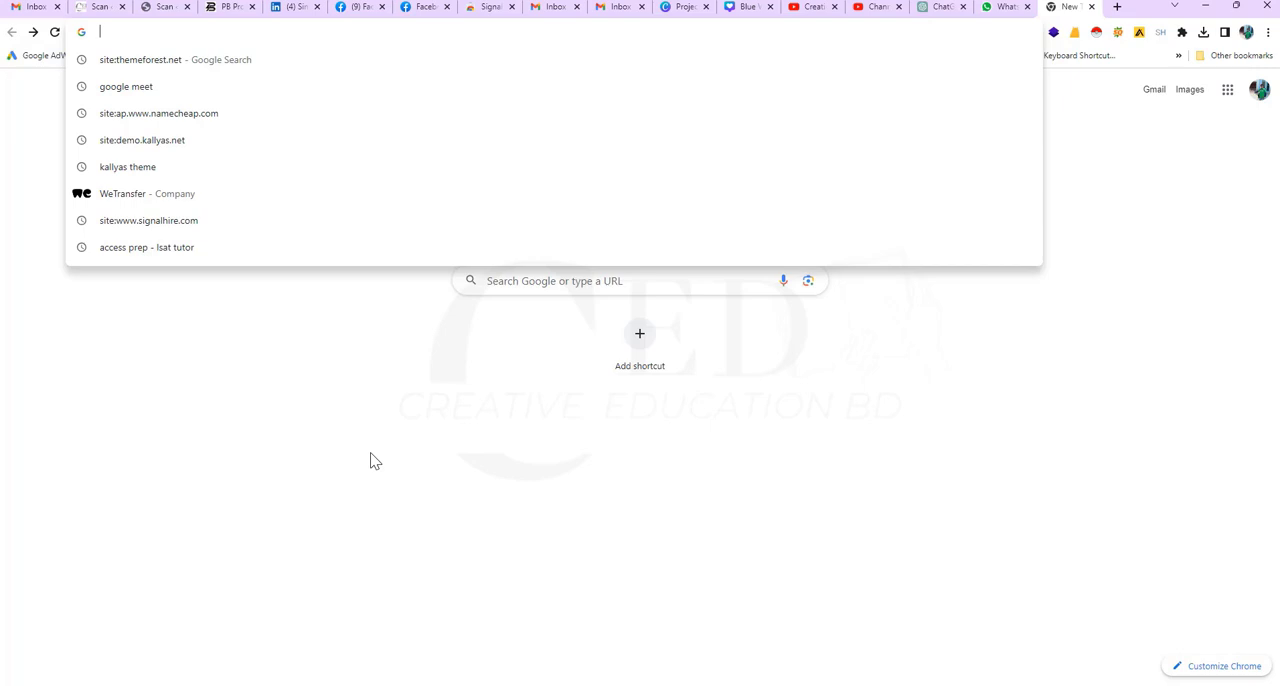
type("creativeitwing.com")
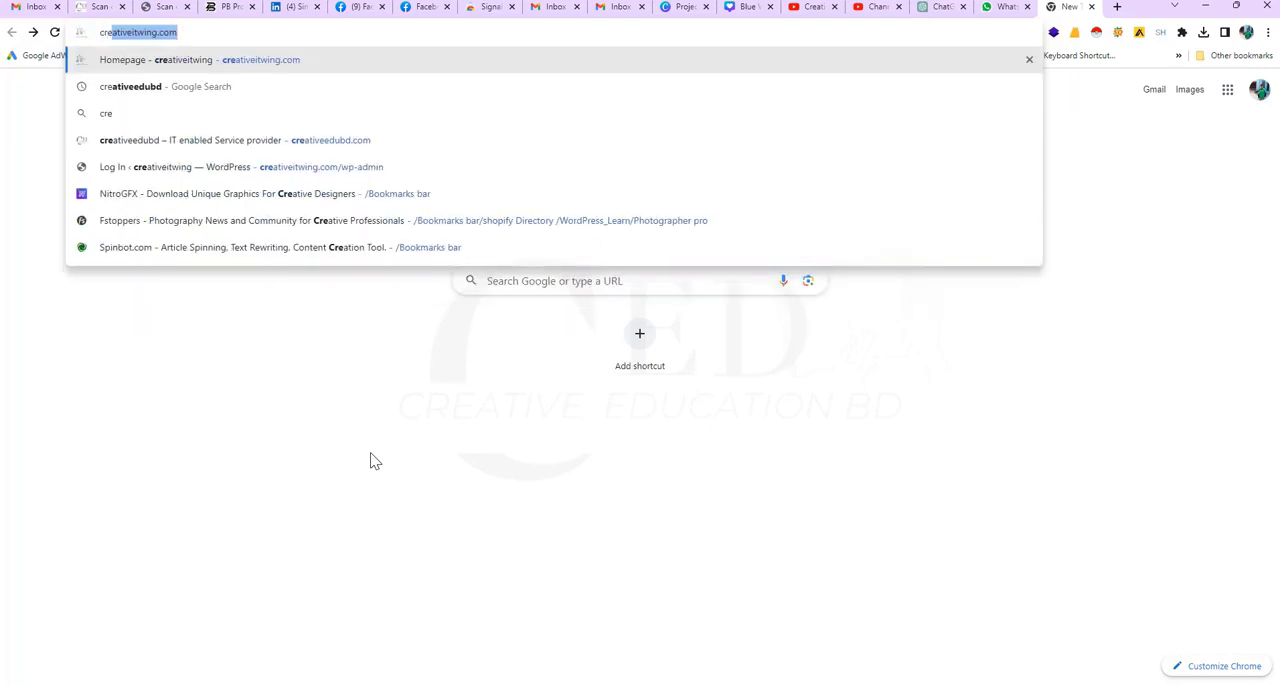
left_click(223, 90)
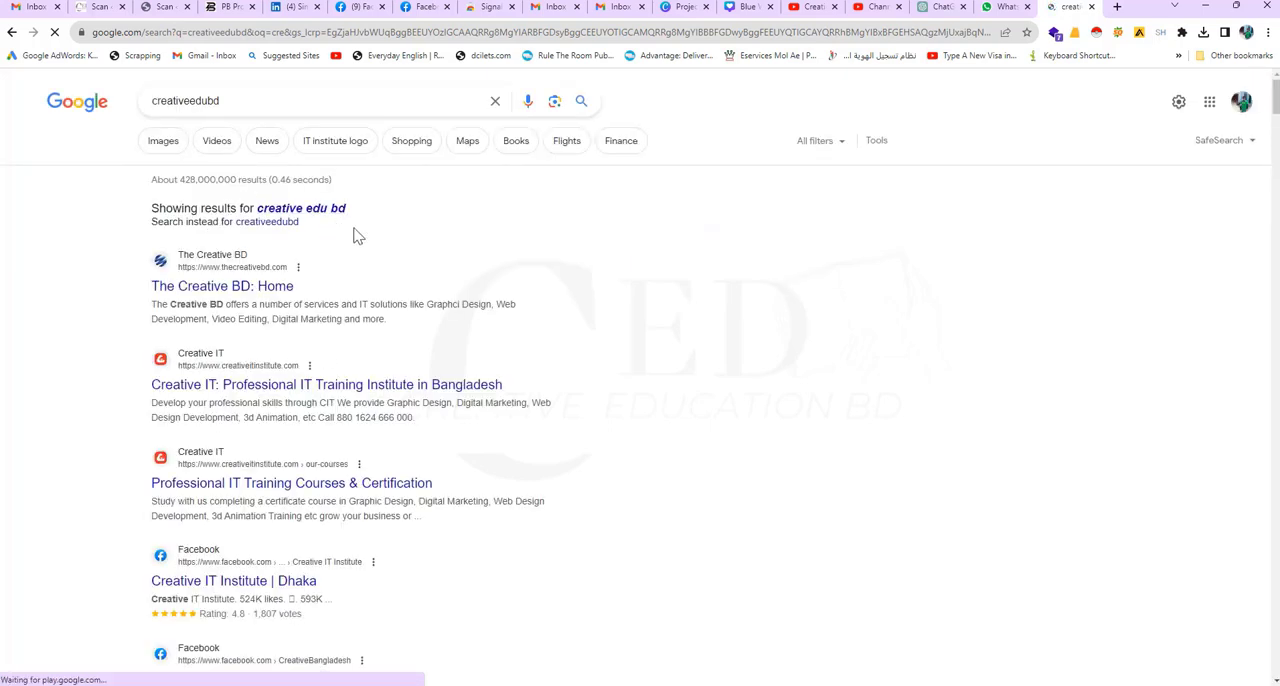
Step: Open the creativeedubd.com website
left_click(248, 32)
type("cre")
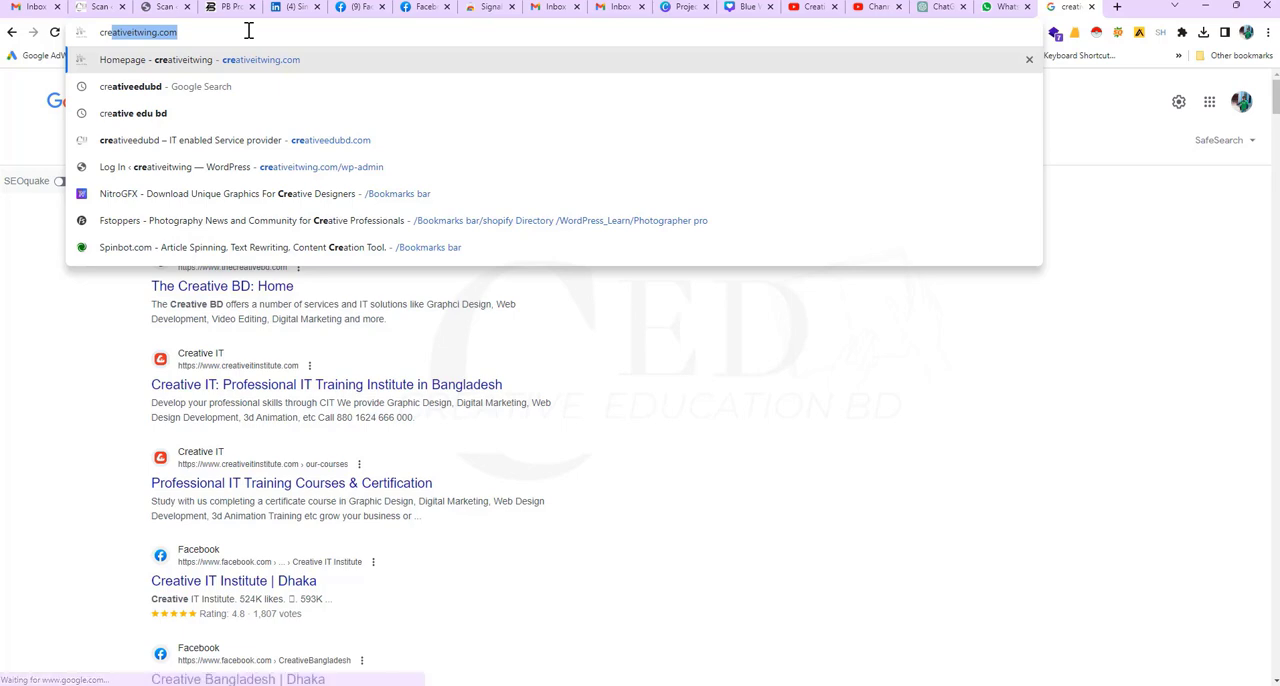
left_click(200, 140)
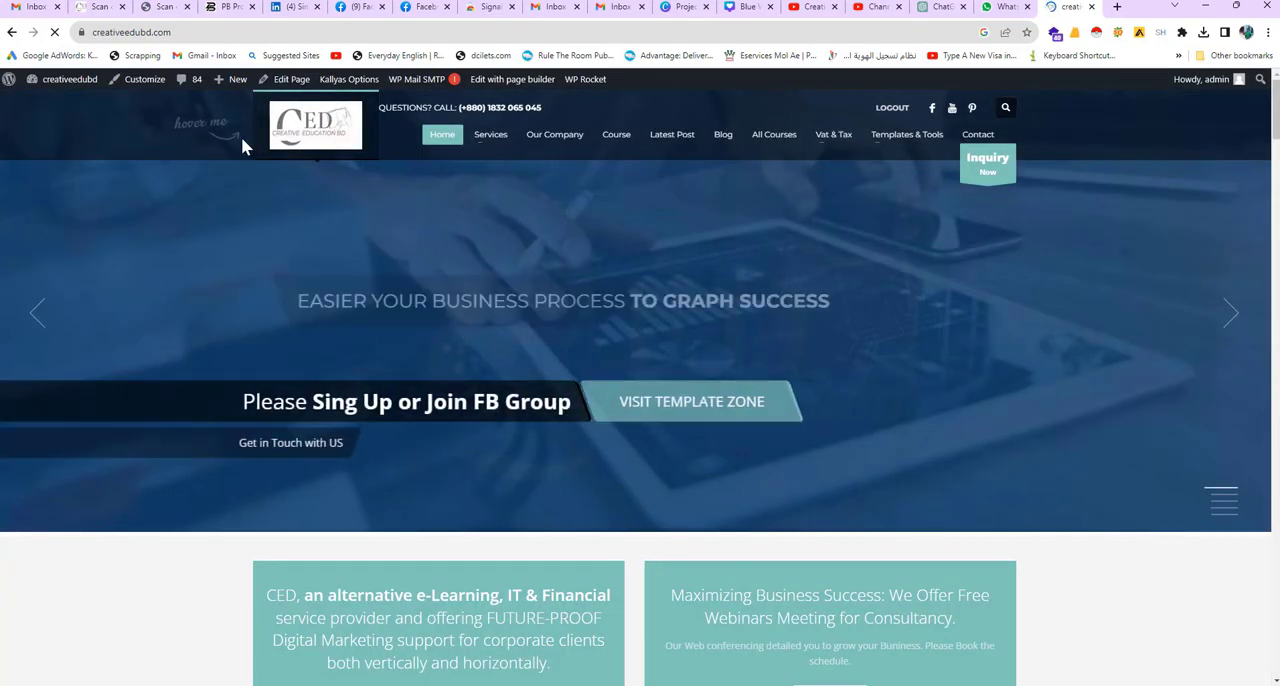
Step: Look through the home page's banner, introduction and Our Services cards, including Corporate, Business and e Learning Services
mouse_move(277, 146)
scroll(280, 148, "down", 3)
scroll(352, 187, "up", 3)
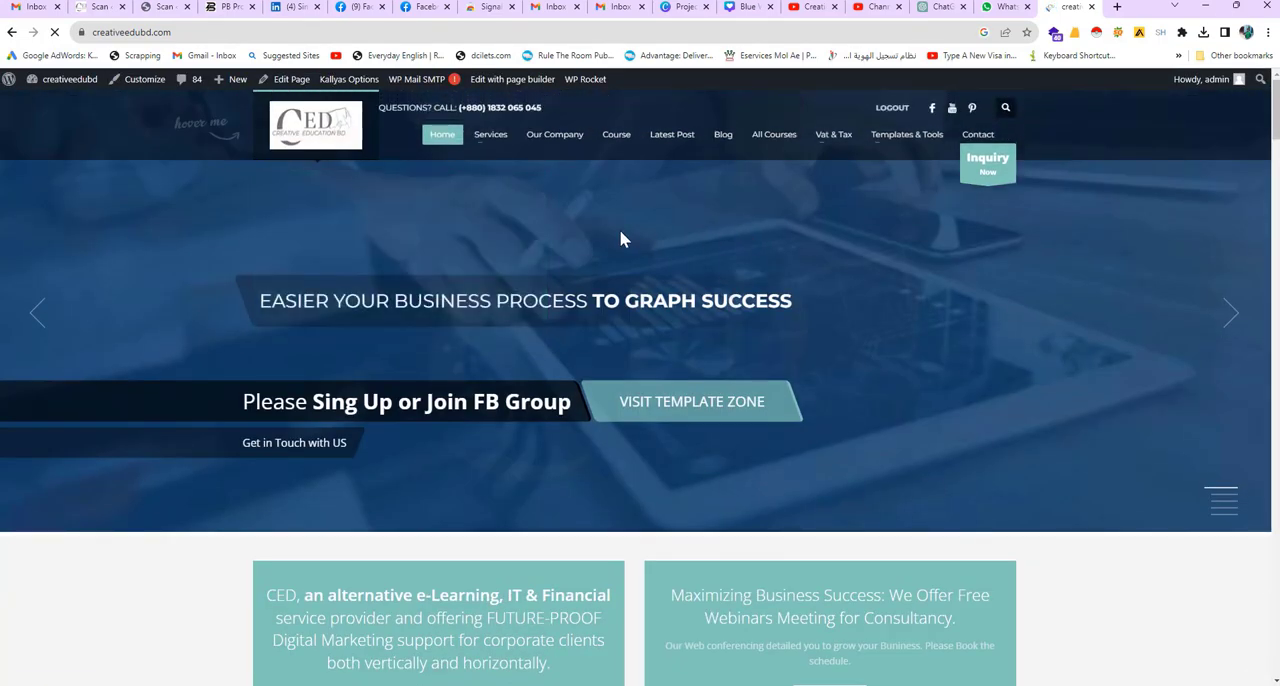
scroll(415, 301, "down", 3)
scroll(415, 301, "down", 3)
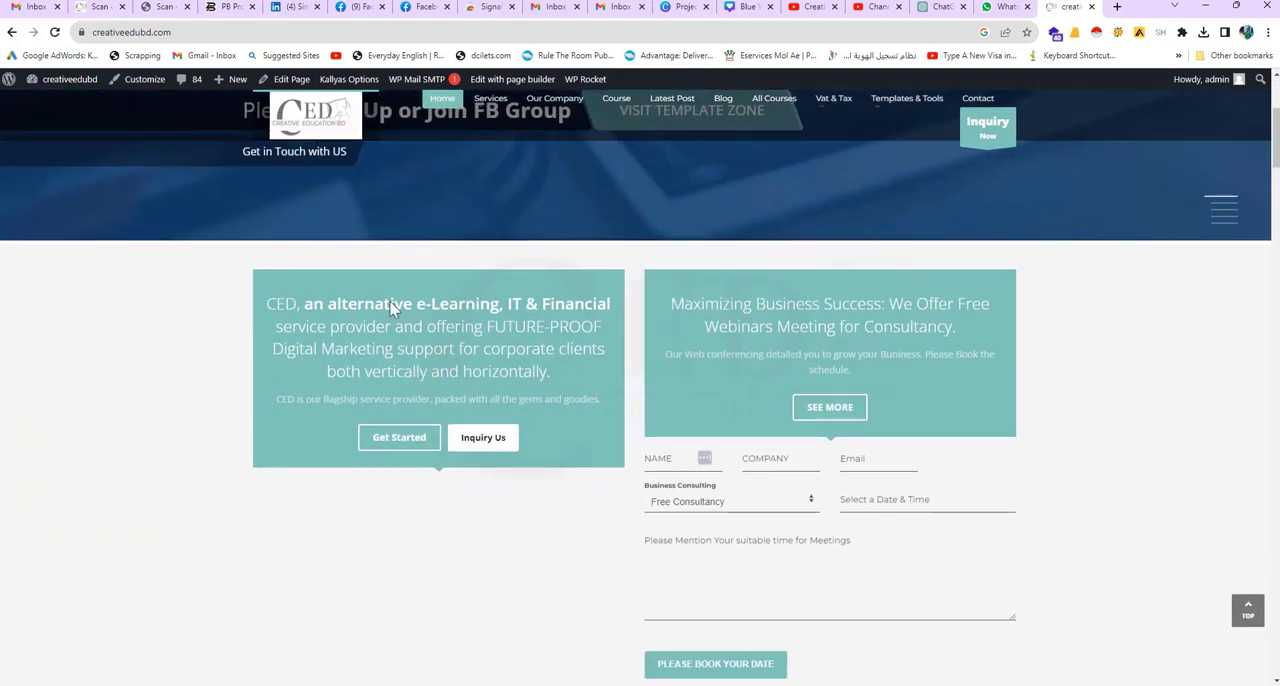
scroll(430, 285, "down", 2)
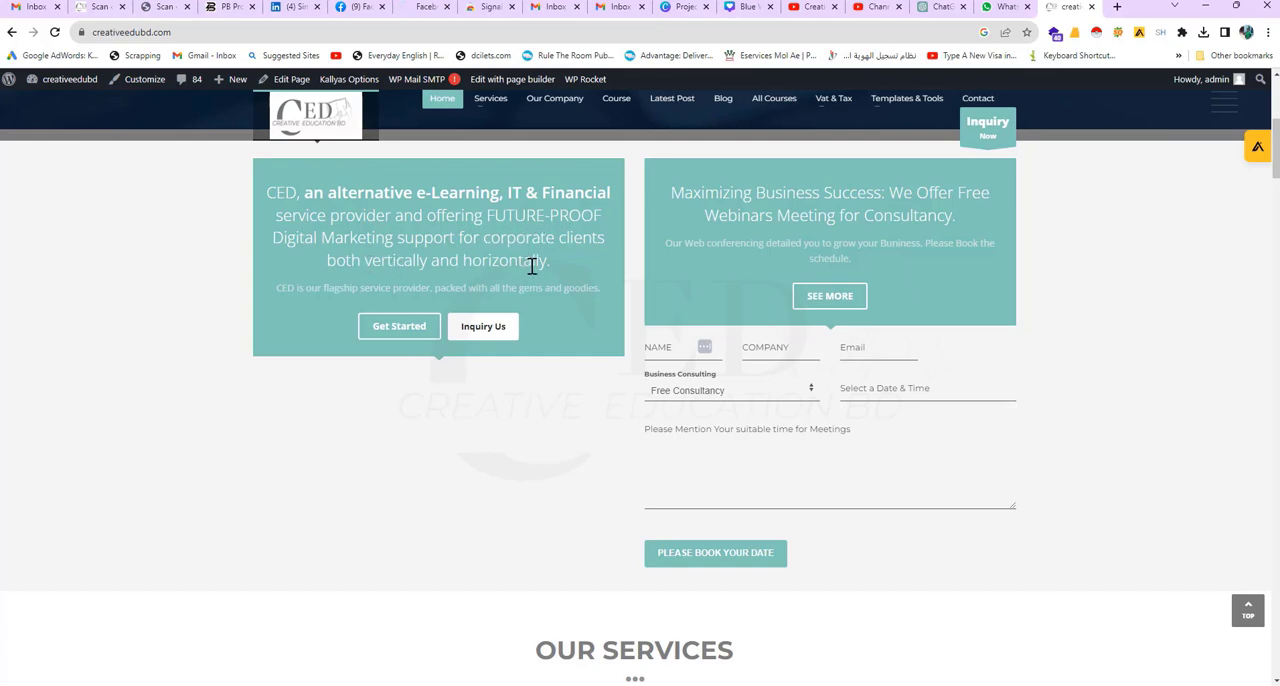
scroll(570, 310, "down", 5)
scroll(616, 390, "down", 3)
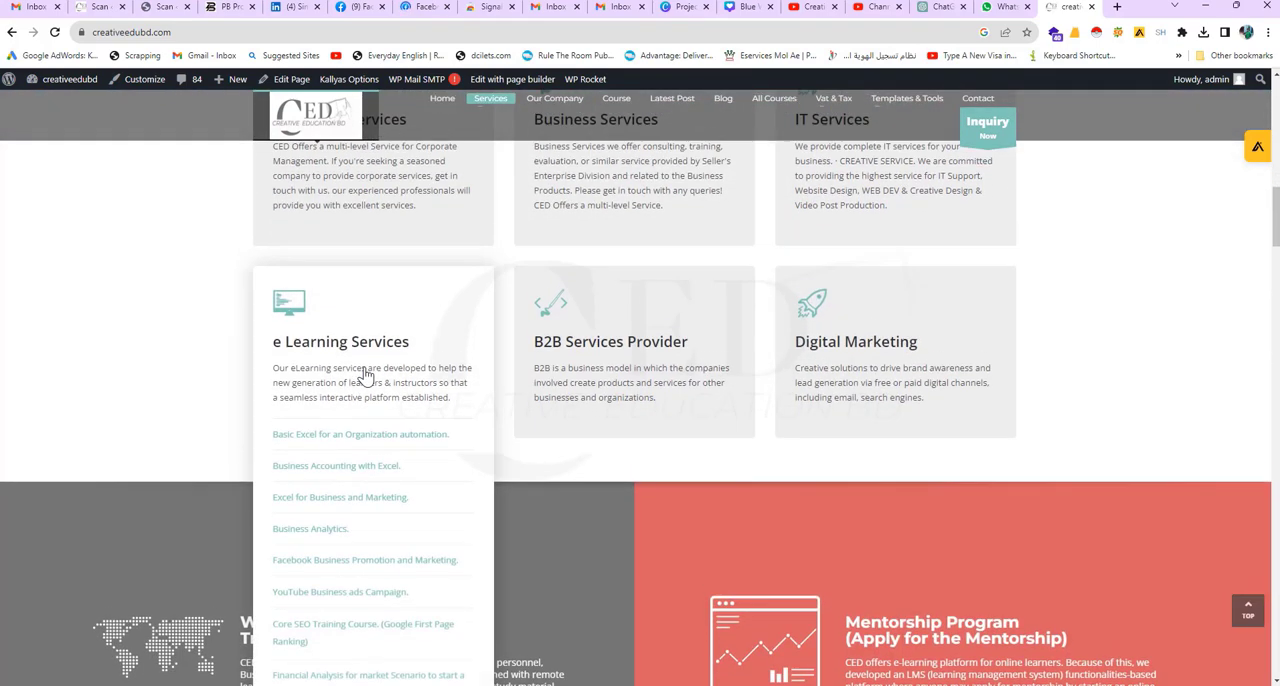
scroll(360, 372, "up", 1)
mouse_move(334, 250)
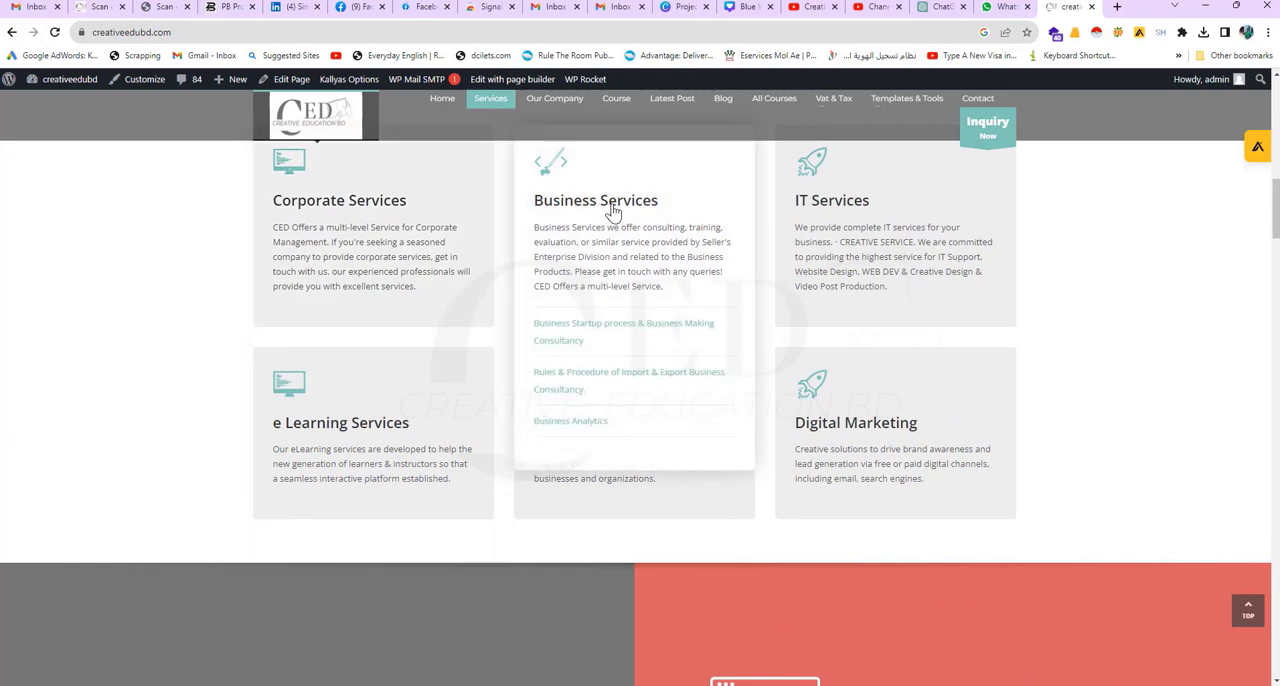
mouse_move(806, 366)
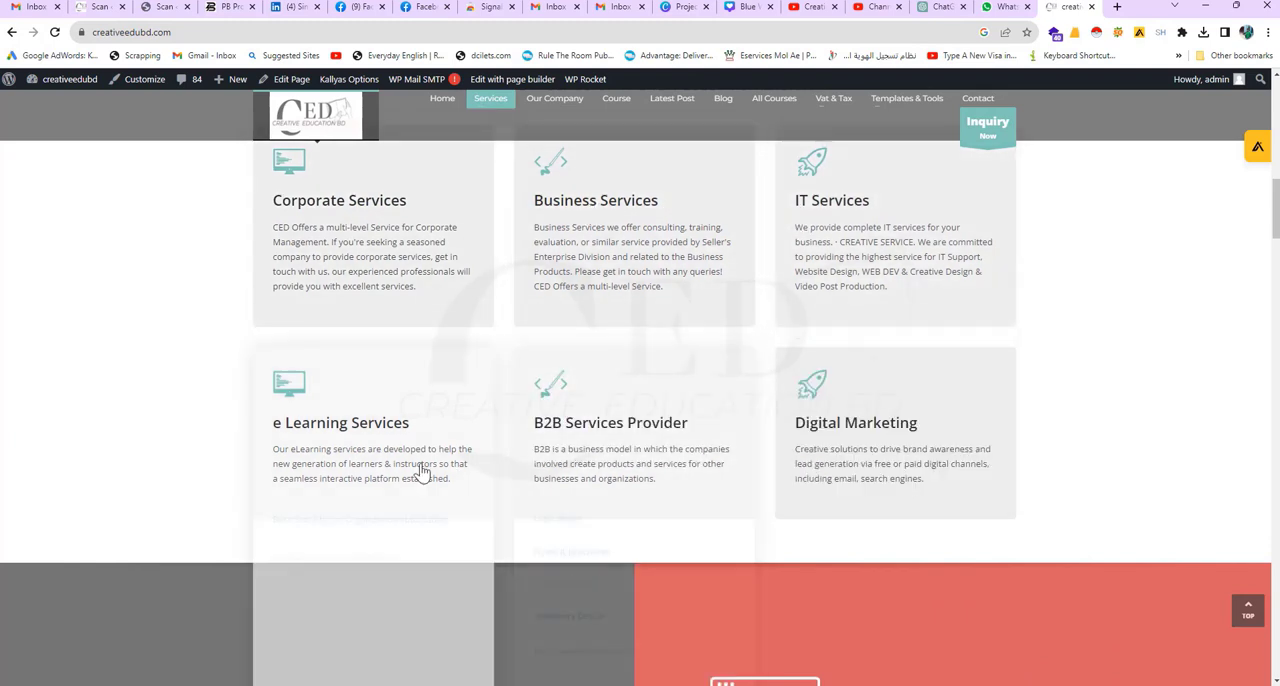
mouse_move(349, 463)
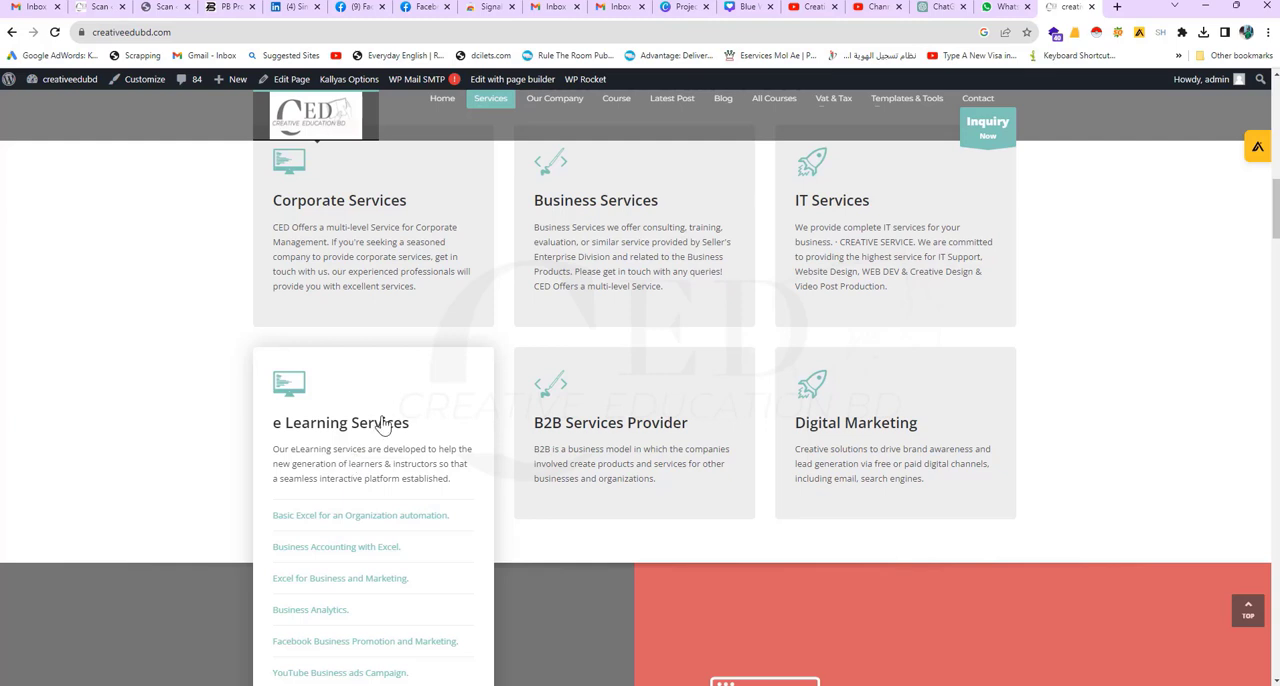
scroll(583, 386, "up", 1)
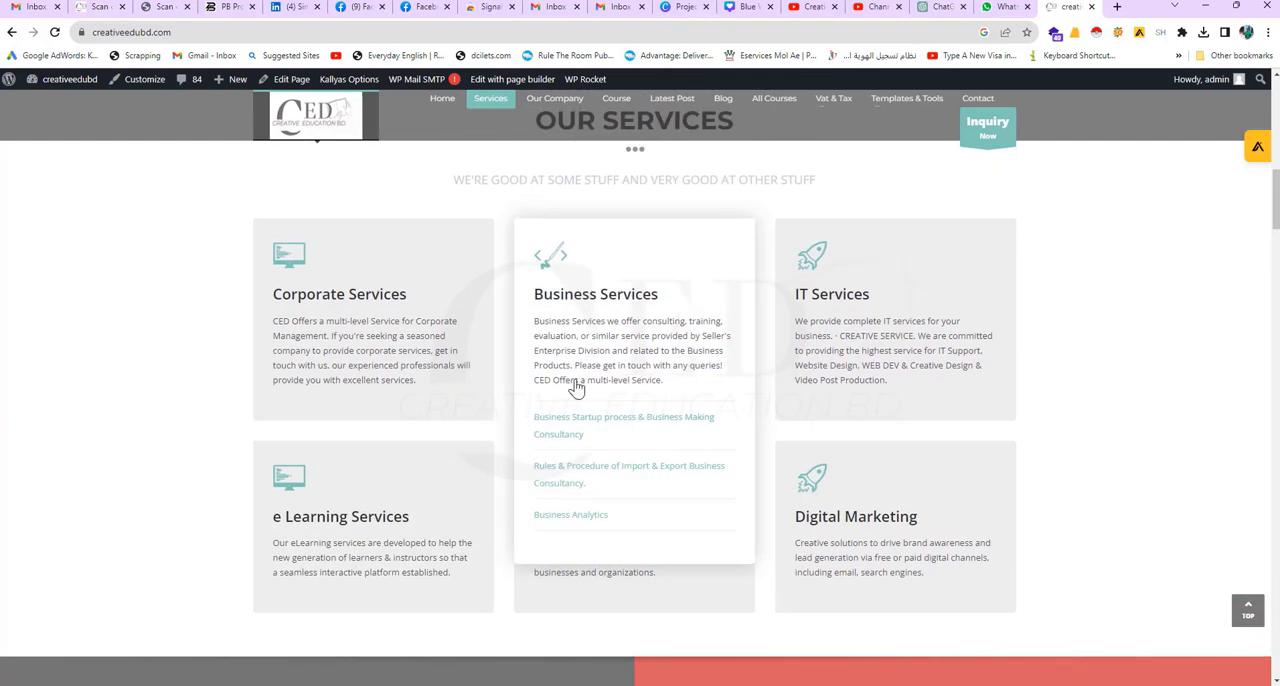
mouse_move(350, 343)
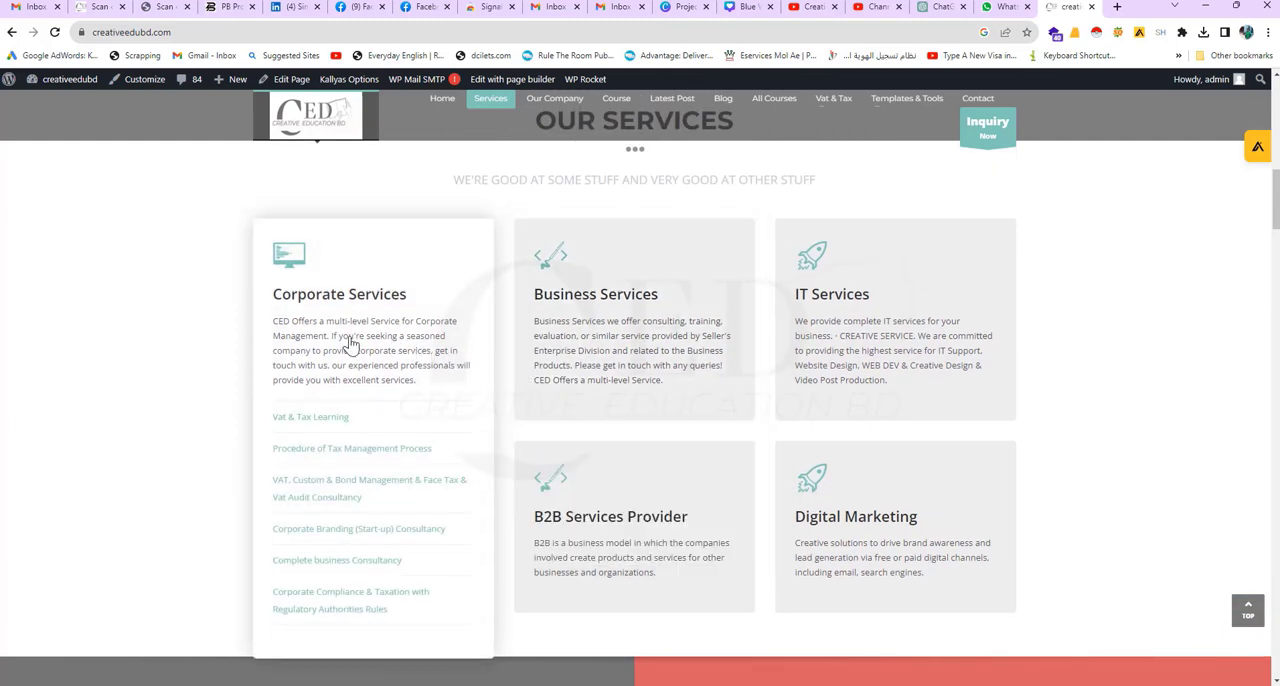
Step: Copy the home page's tagline that starts with "CED, an alternative e-Learning, IT & Financial service provider"
scroll(373, 328, "up", 6)
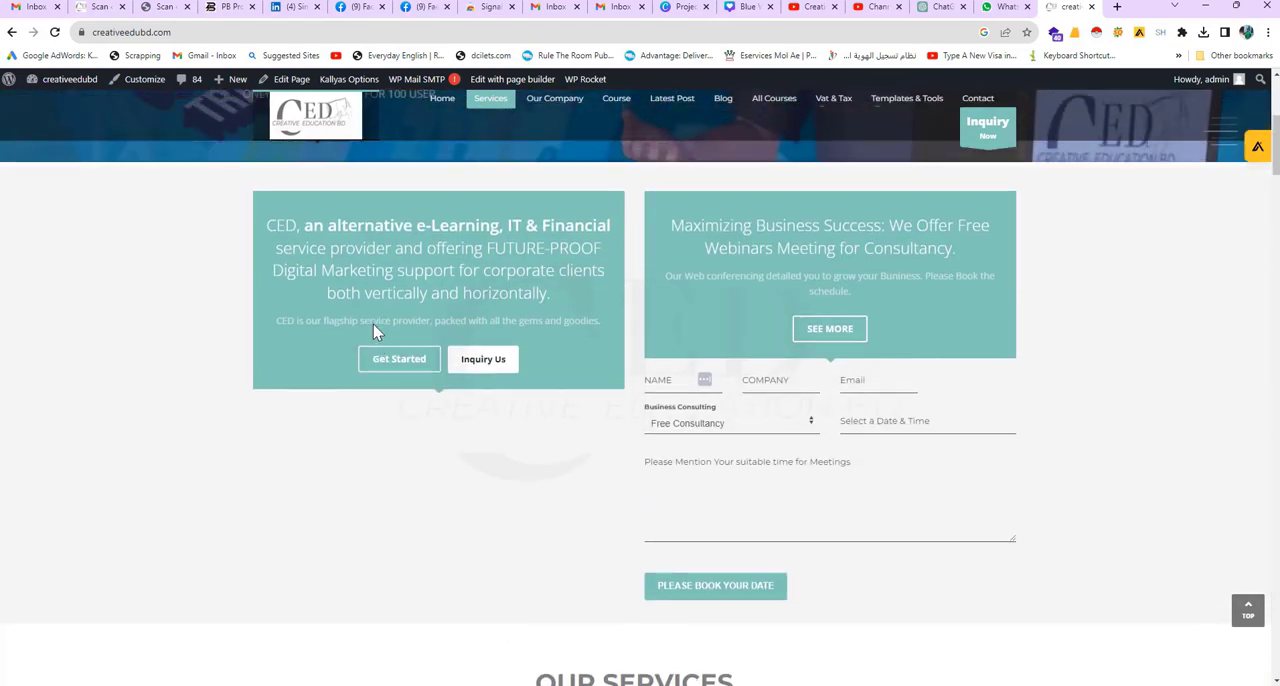
scroll(373, 328, "up", 3)
scroll(190, 336, "down", 2)
left_click_drag(268, 337, 555, 405)
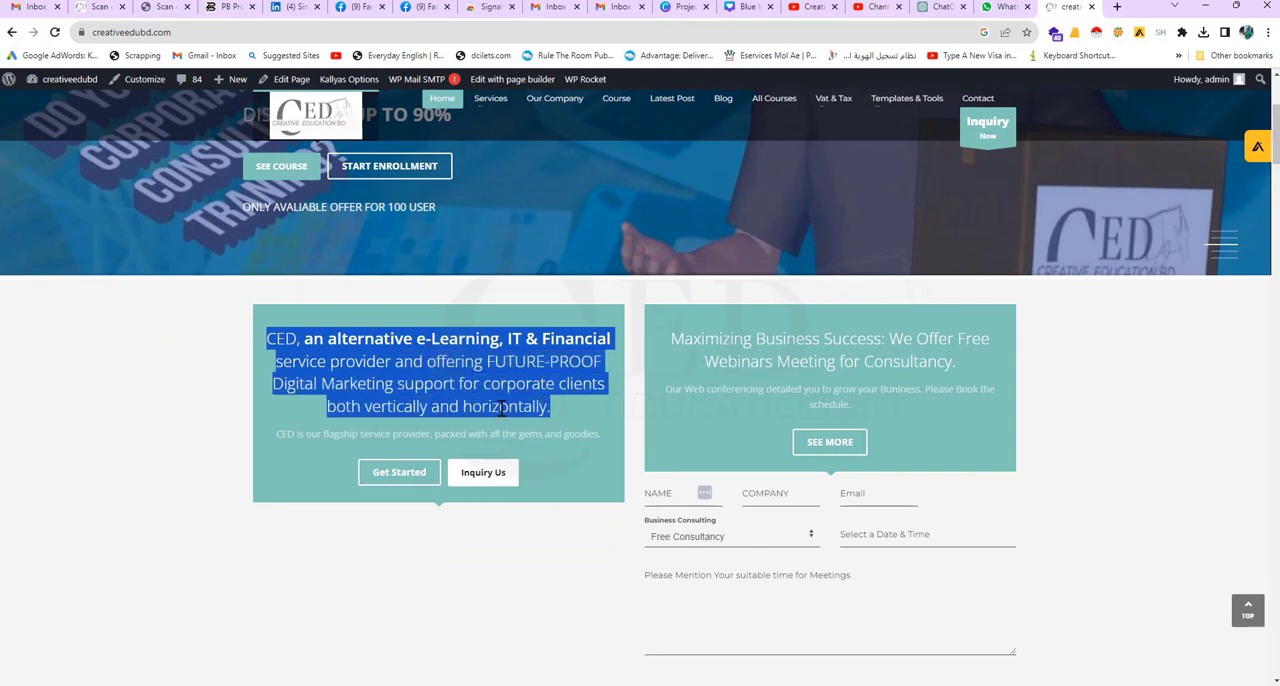
right_click(502, 408)
left_click(518, 420)
Step: Switch to ChatGPT and begin the prompt with "Hey, this is my Niche basis title - " followed by the copied CED tagline in quotes
left_click(944, 7)
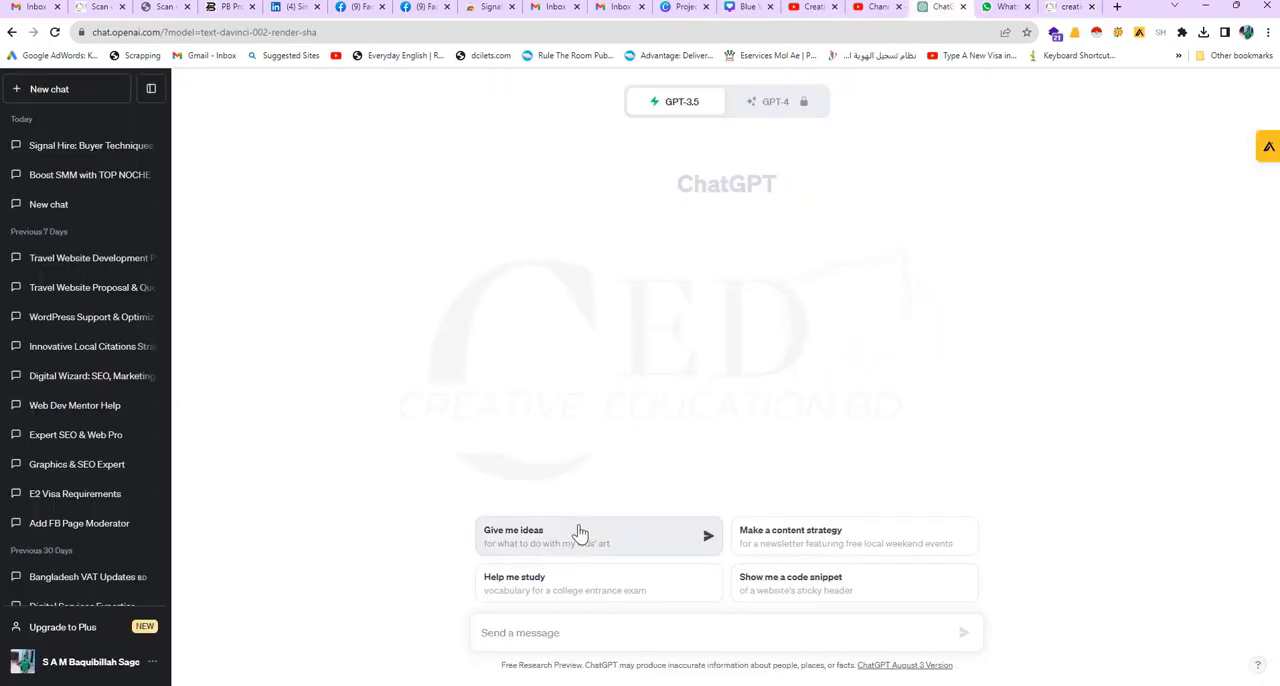
left_click(520, 632)
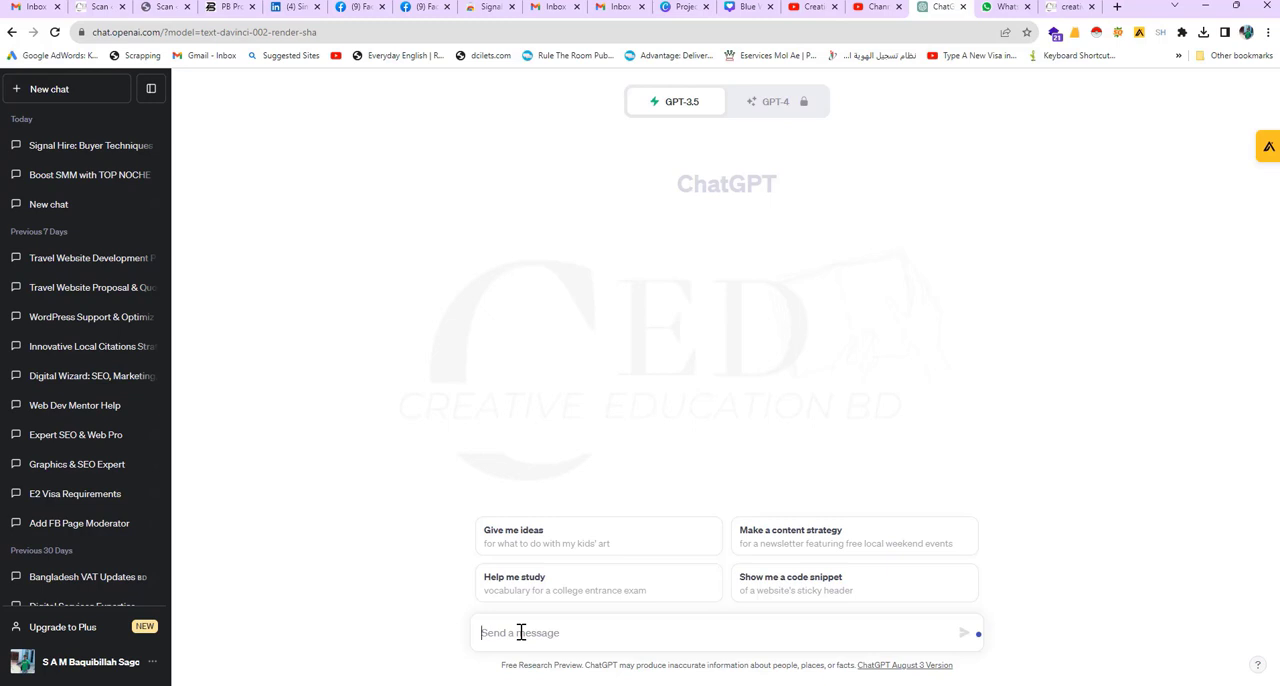
type("Hey, this is my Niche b")
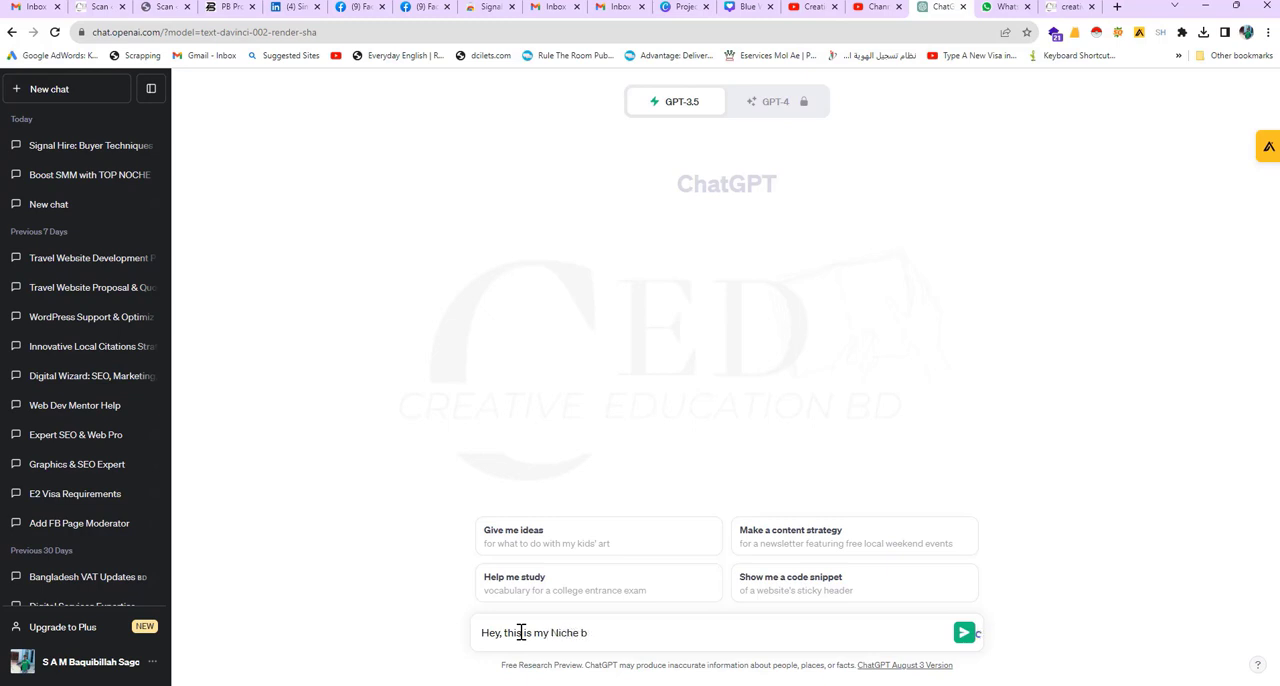
type("asis title - \"")
key("ctrl+v")
Step: Continue the prompt with the request "Please write me Title for Facebook and LinkedIN"
type("Pl")
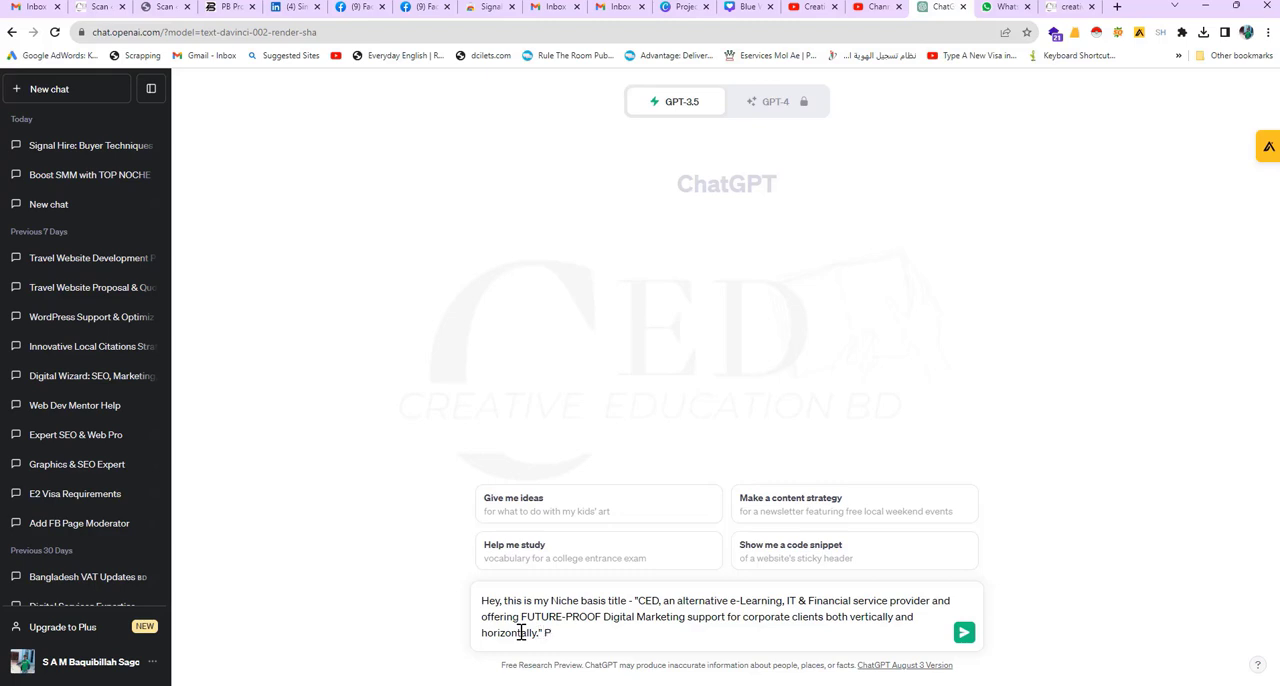
key("BackSpace")
key("BackSpace")
type("Please")
type(" write")
type(" me a")
type(" Title fo")
type("r Faceb")
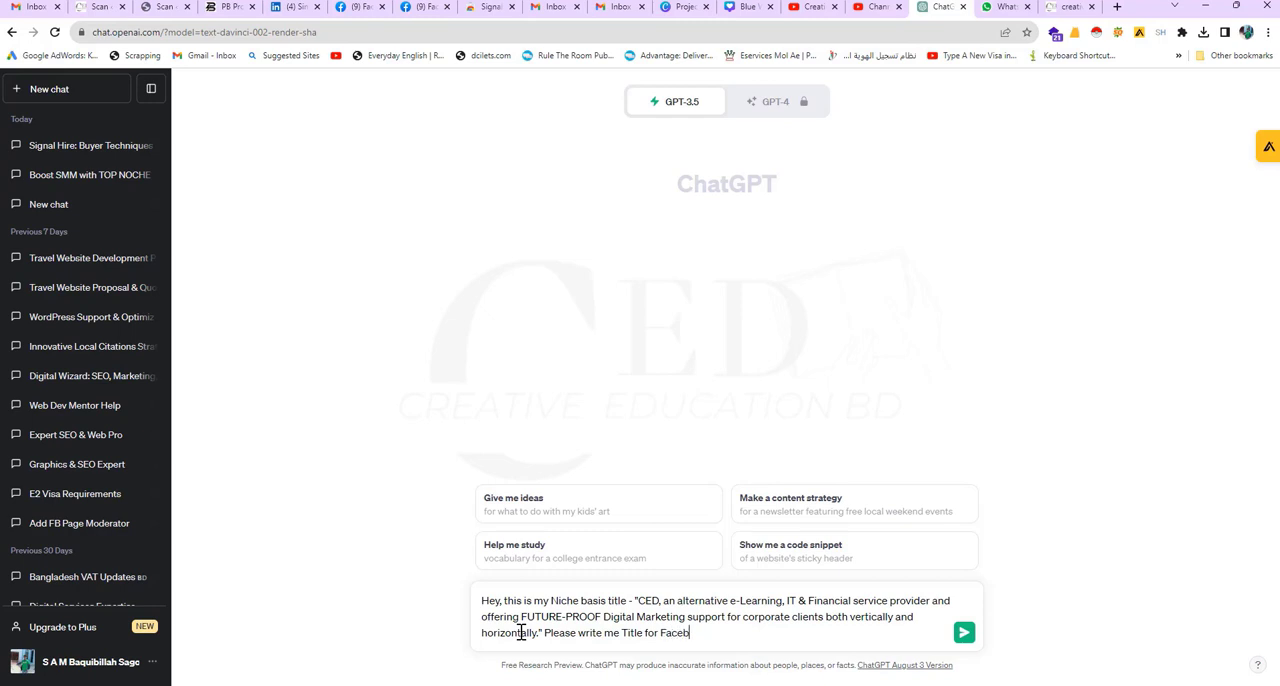
type("ook and LinkedIN aou")
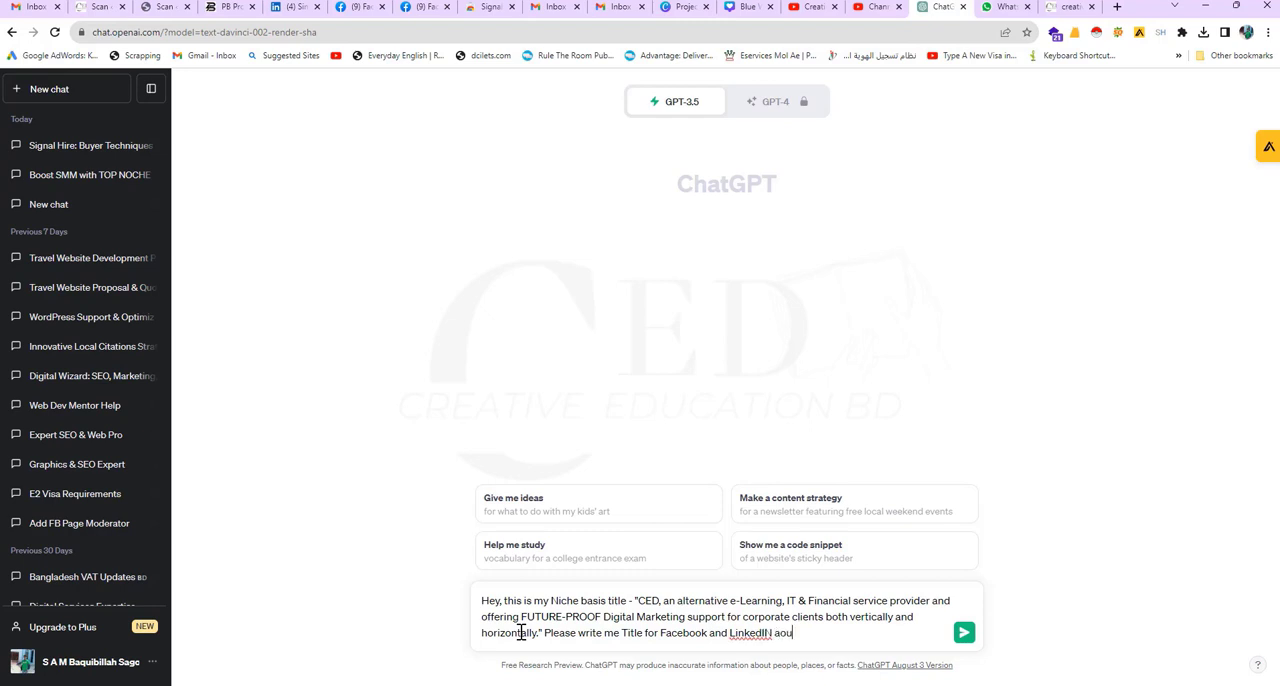
Step: Extend the request with wording that asks for the title to be based on audience attraction
key("BackSpace")
key("BackSpace")
key("BackSpace")
key("BackSpace")
type("audience attarction ba")
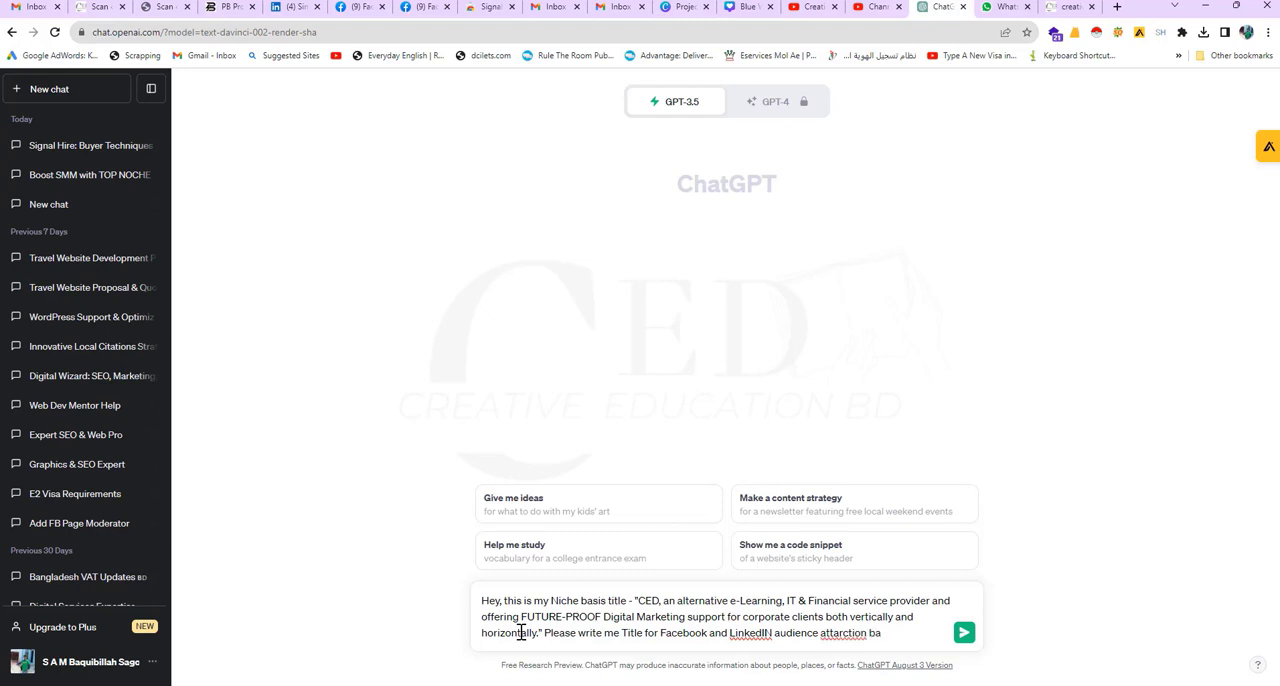
type("based")
Step: Correct the misspelled words so the prompt ends with "audience attractions based Title", and send it
right_click(843, 634)
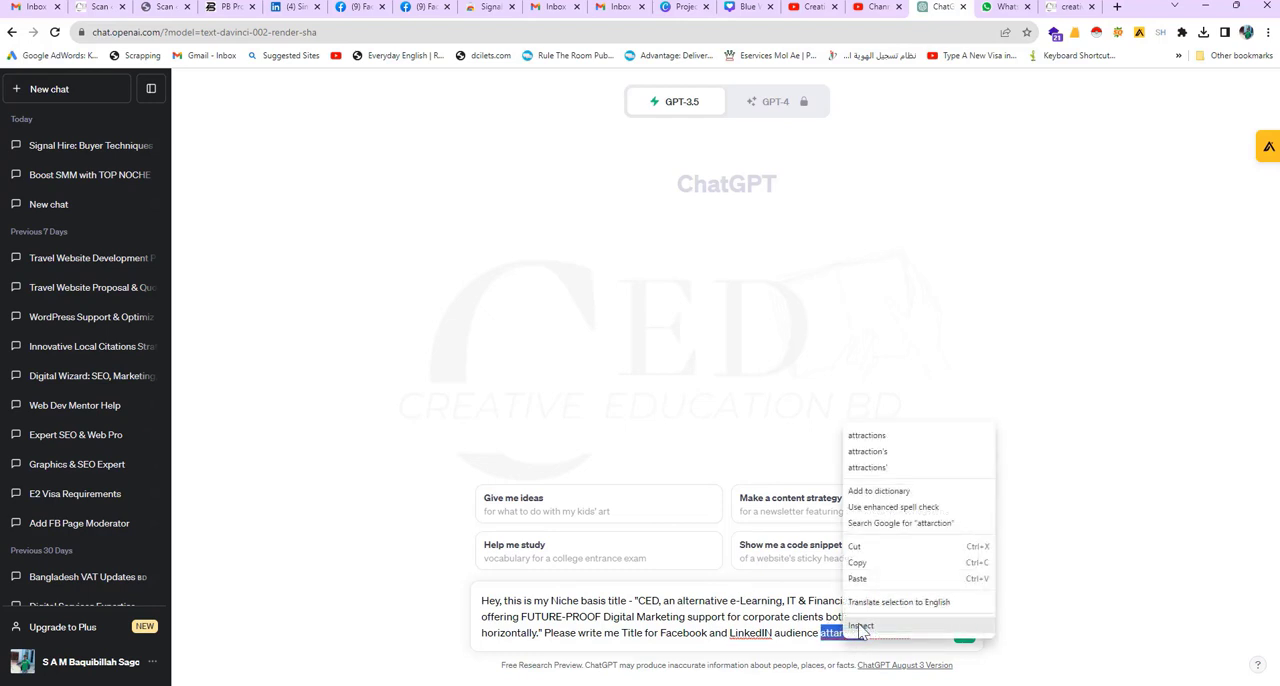
key("Escape")
right_click(899, 633)
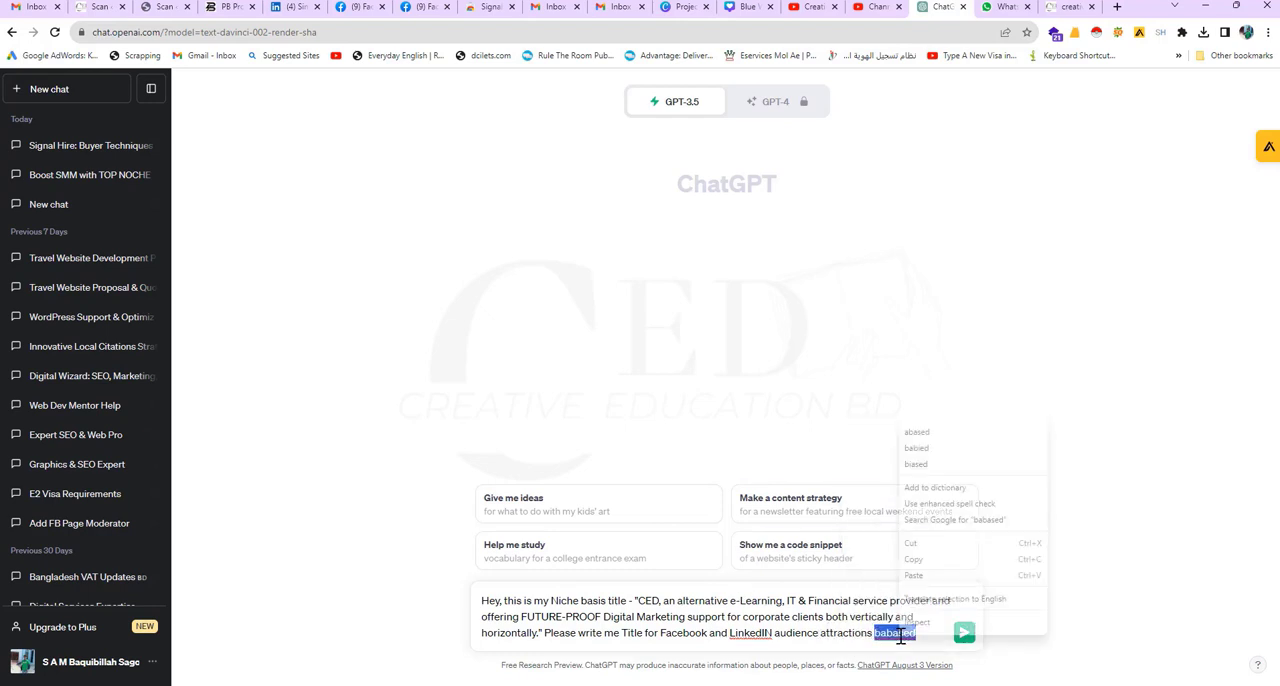
left_click(929, 464)
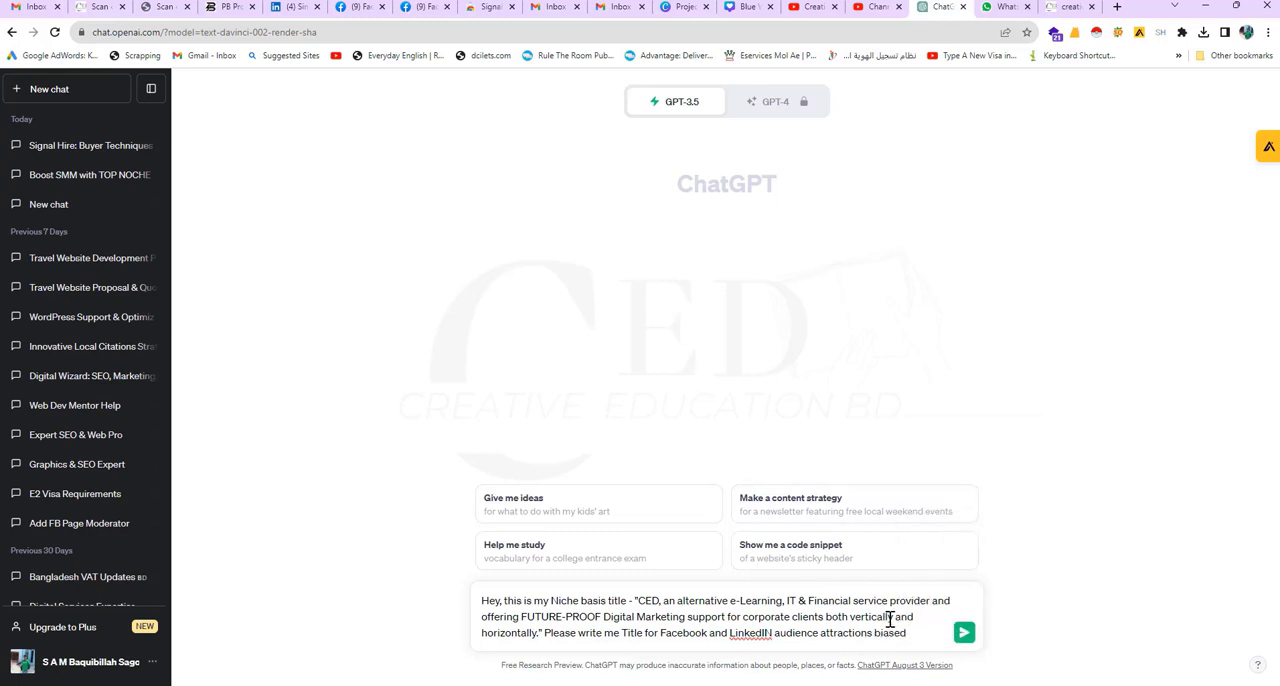
key("BackSpace")
type("le")
key("Return")
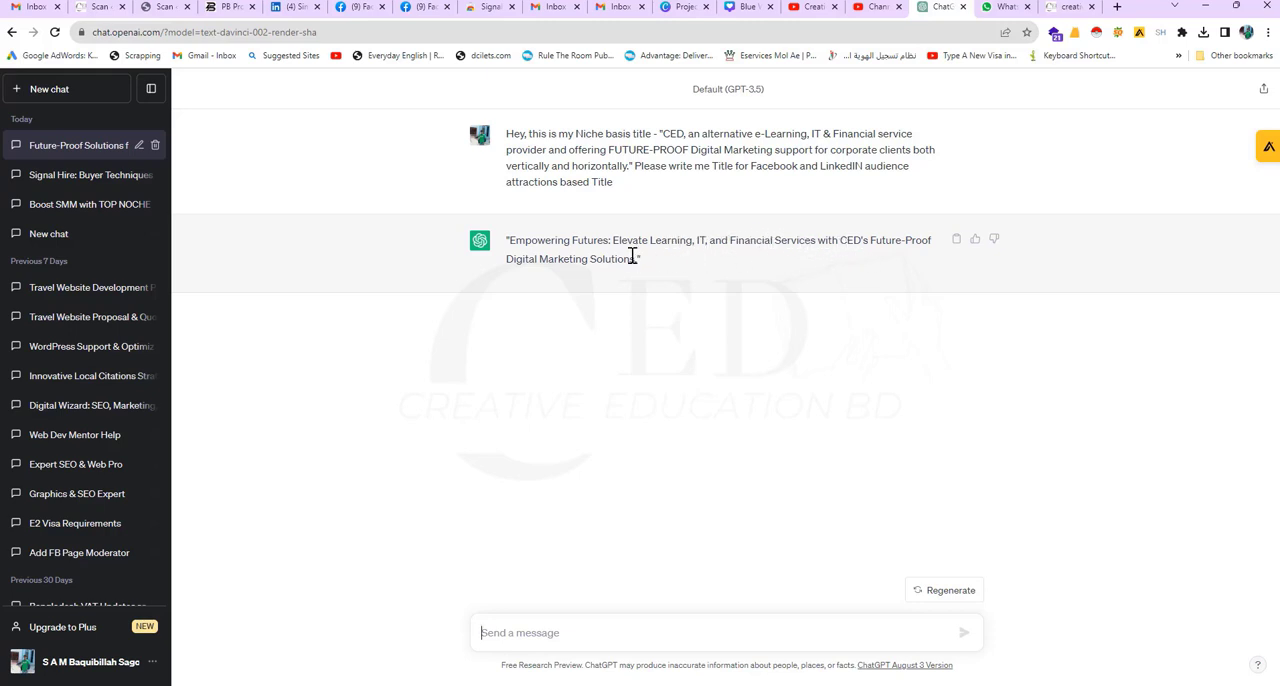
Step: Copy the generated title from the reply and begin a new message with "Can you Write me"
left_click_drag(638, 260, 509, 241)
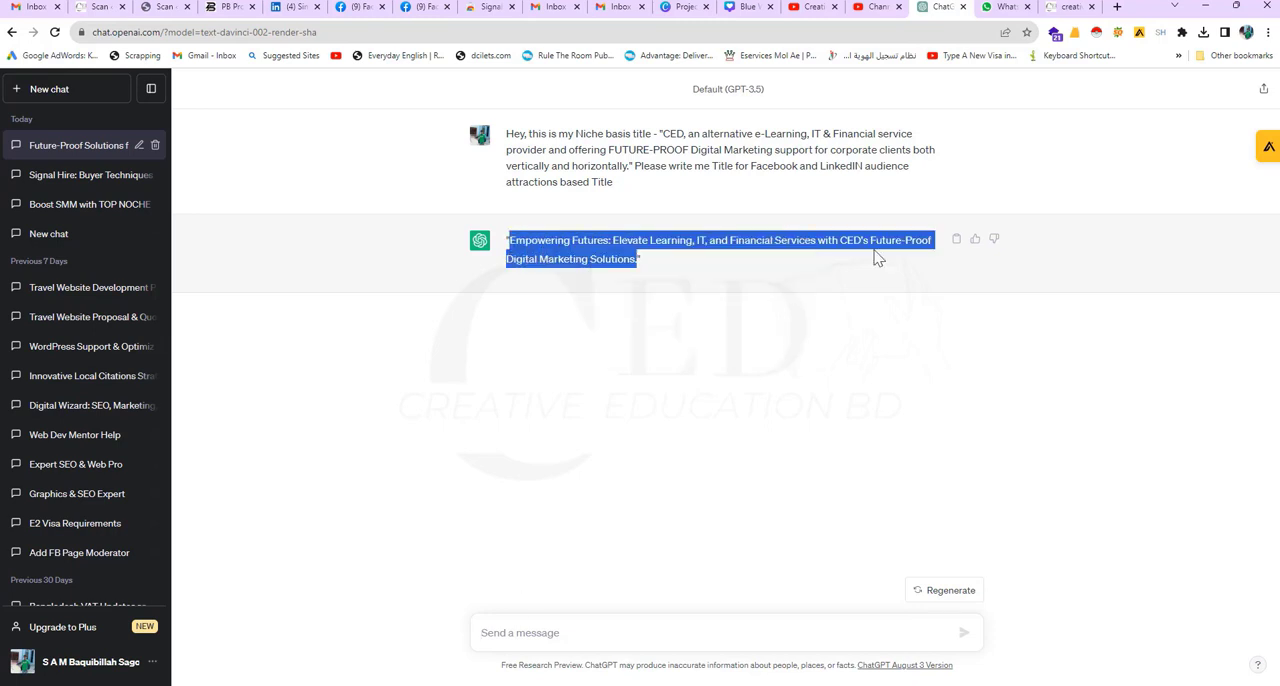
left_click(633, 636)
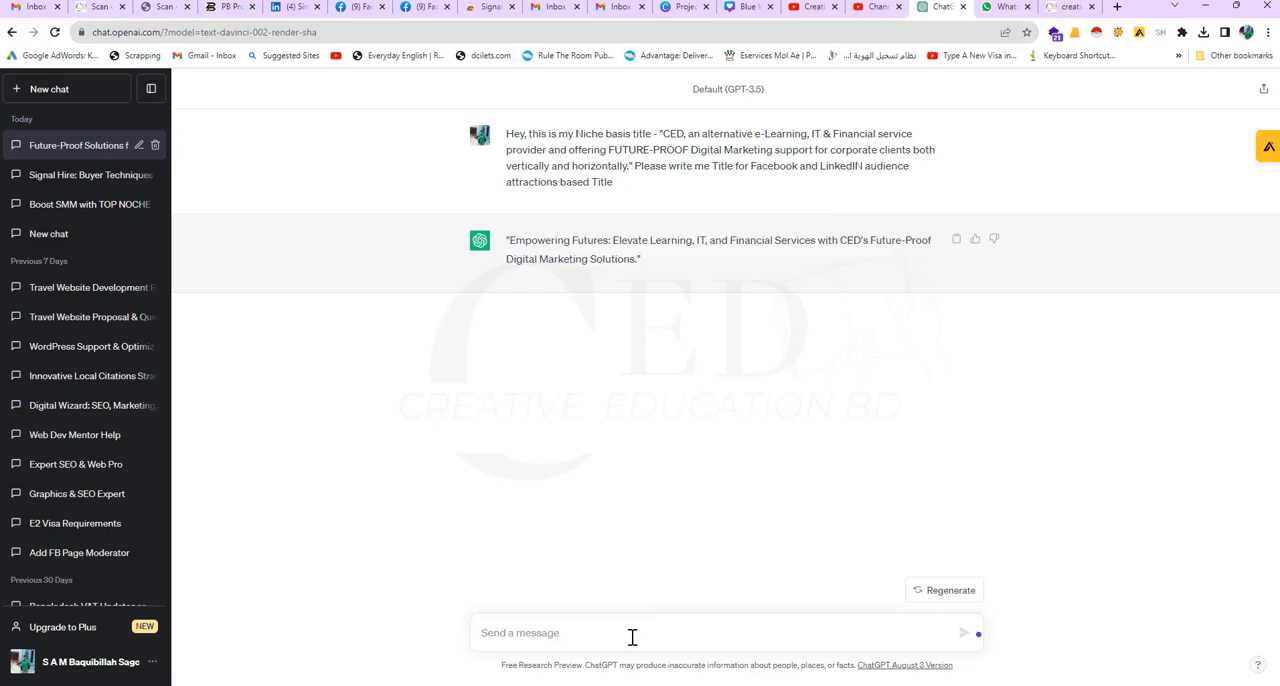
type("H")
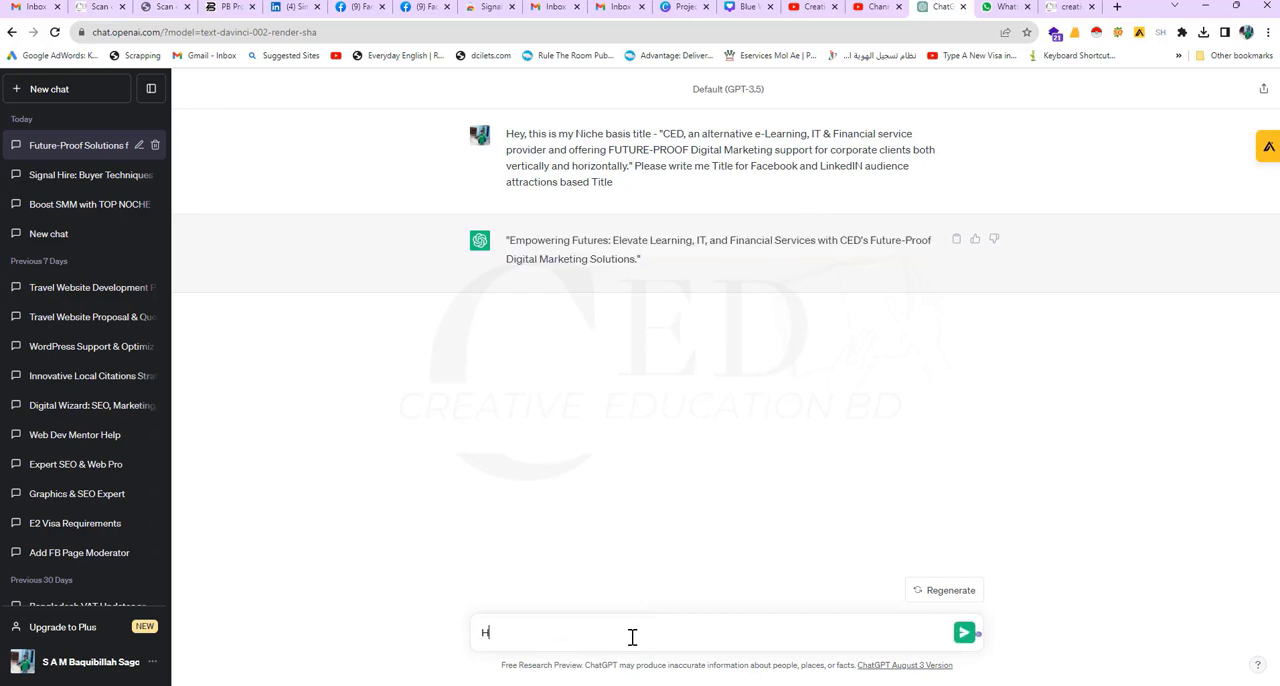
key("BackSpace")
type("Can you Write me basind o")
Step: Continue the message with "based on this title - " followed by the copied title in quotes
key("BackSpace")
key("BackSpace")
key("BackSpace")
key("BackSpace")
key("BackSpace")
type("ed o")
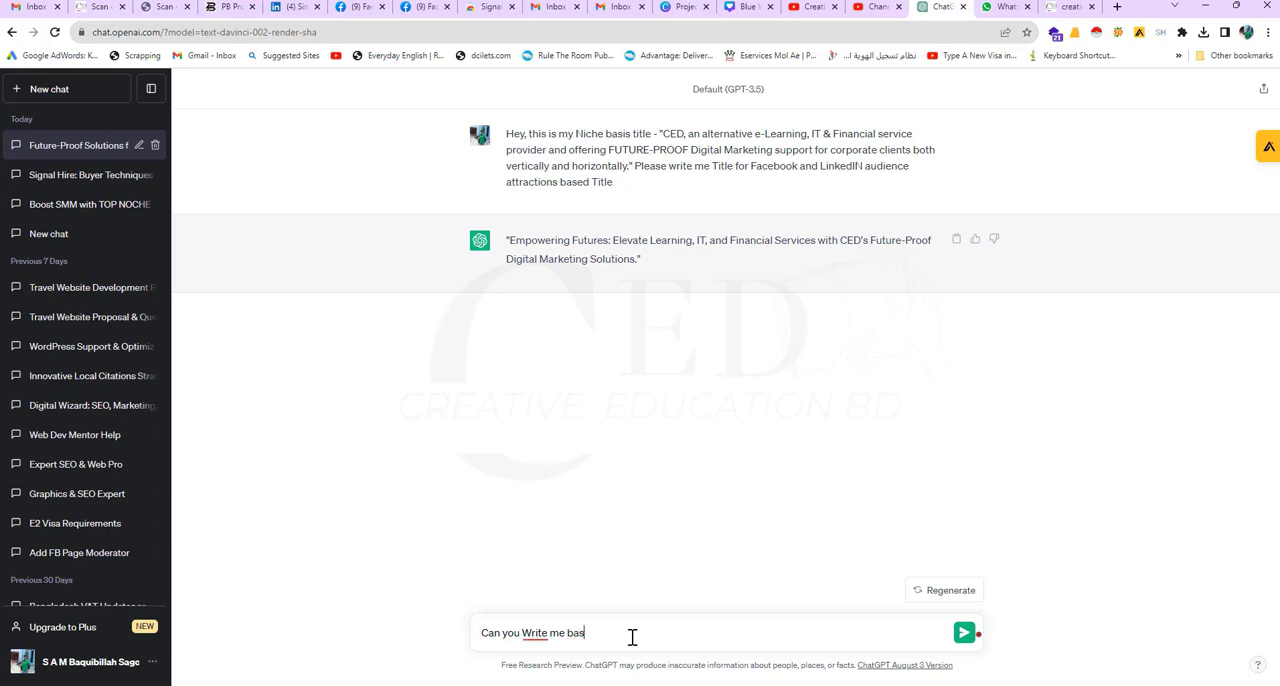
type("n this Title -")
key("ctrl+v")
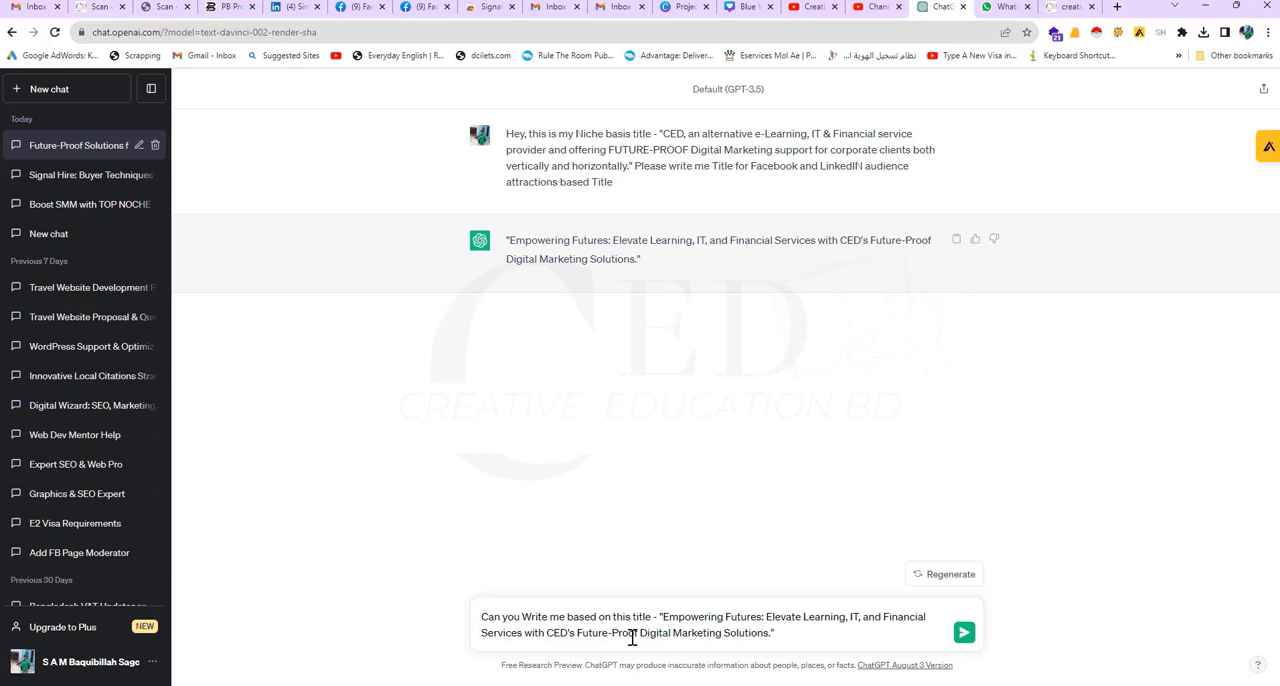
Step: Extend the message with the request "a Fullfproof Facebook and LinkdediN Post"
type("a Fullfproof Facebook a")
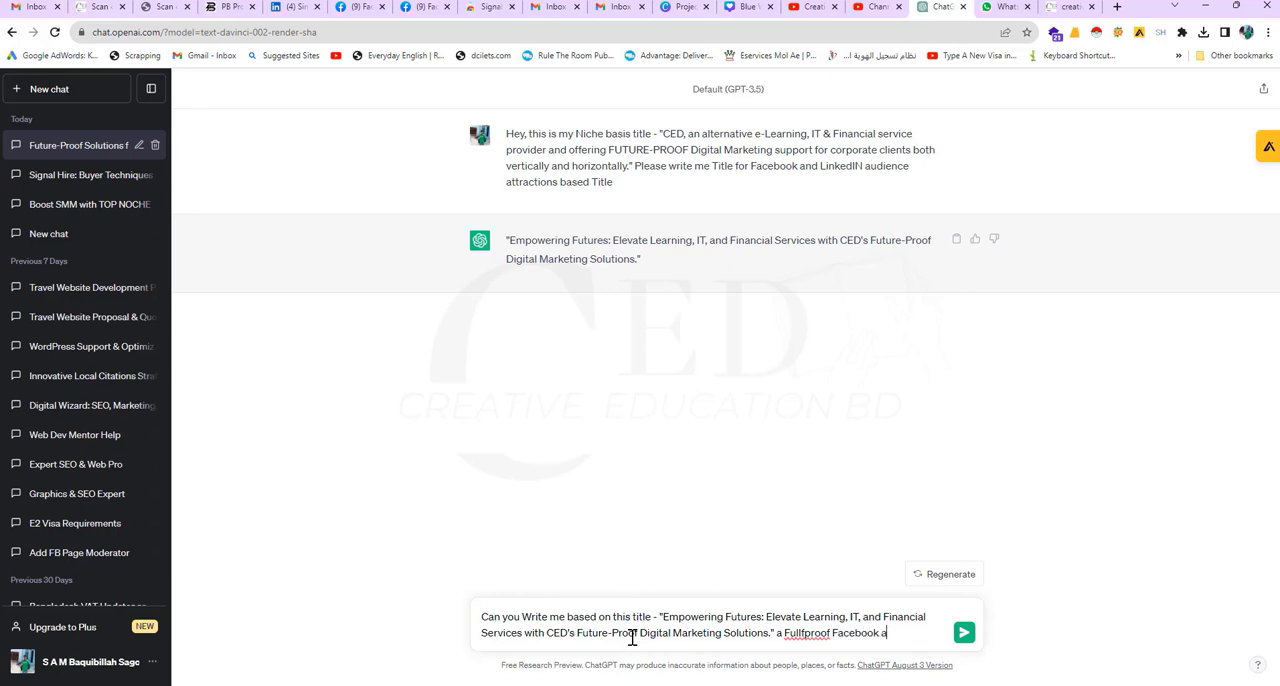
type("nd LinkdedIn Post ")
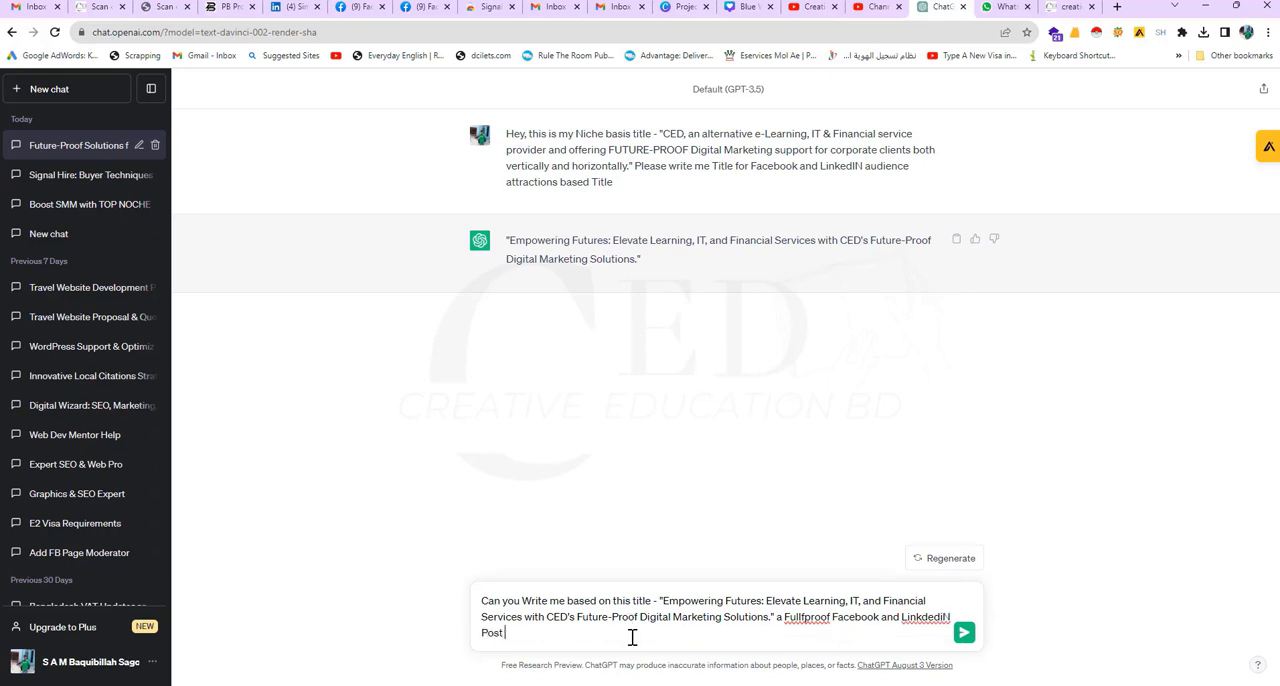
type("under")
Step: Add the wording "on the basis of this title" after "Post" in the message
key("BackSpace")
key("BackSpace")
key("BackSpace")
type("bais of")
key("BackSpace")
key("BackSpace")
key("BackSpace")
type("on the basis of this title 5")
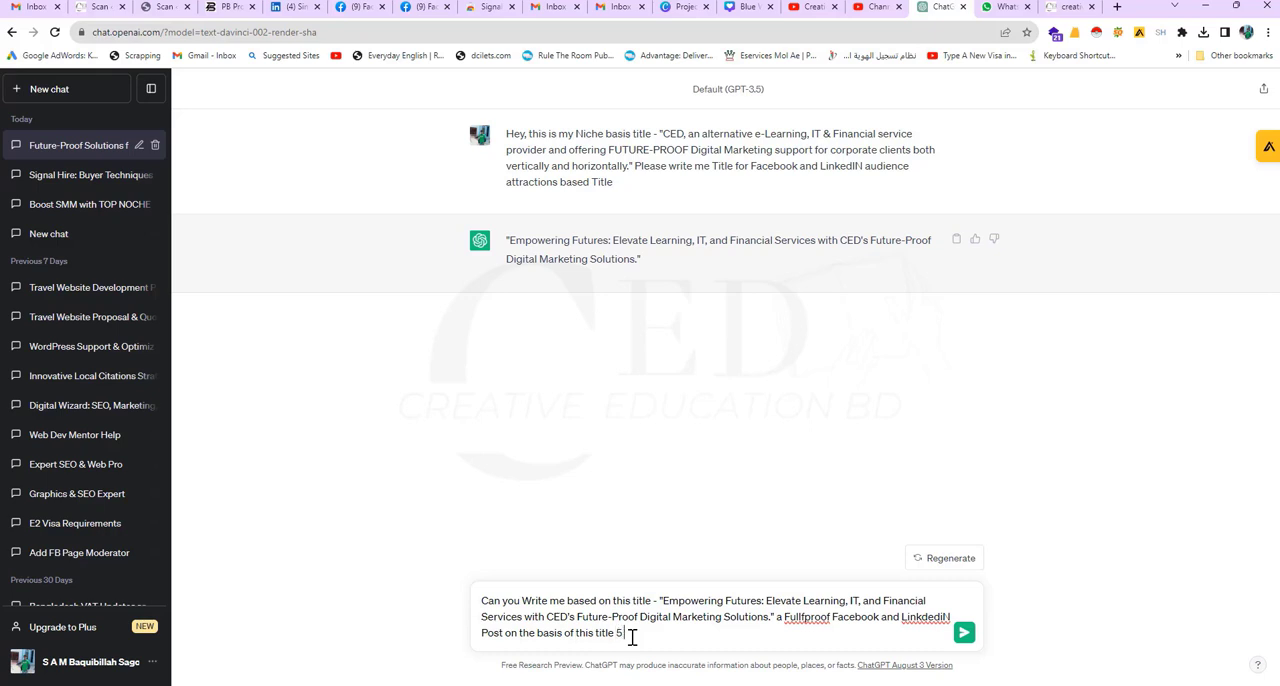
type(" topnoch")
Step: Finish the message with "5 Tricks Top Notch Idea" and send it
key("BackSpace")
key("BackSpace")
type("Tricks na Top NO")
key("BackSpace")
type("othe")
key("BackSpace")
key("BackSpace")
type("otch Idea")
key("Return")
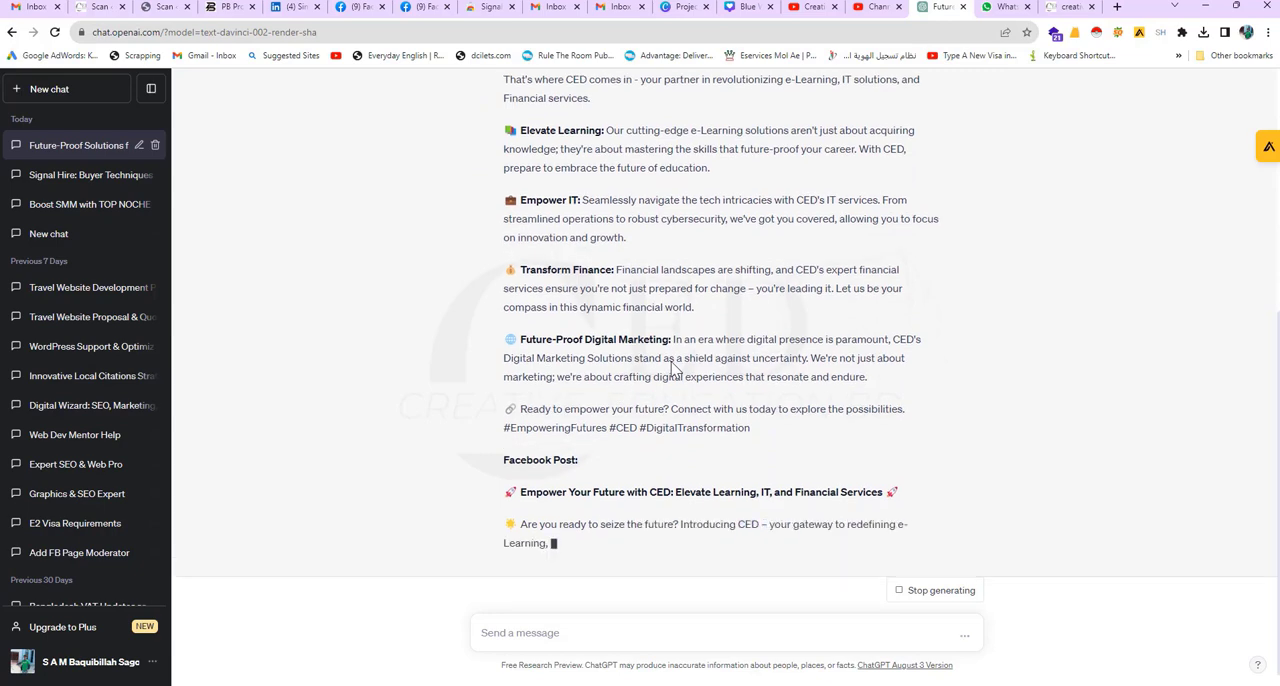
Step: Review the generated reply and copy all of it, from the "LinkedIn Post:" heading through the closing paragraph
scroll(718, 348, "up", 2)
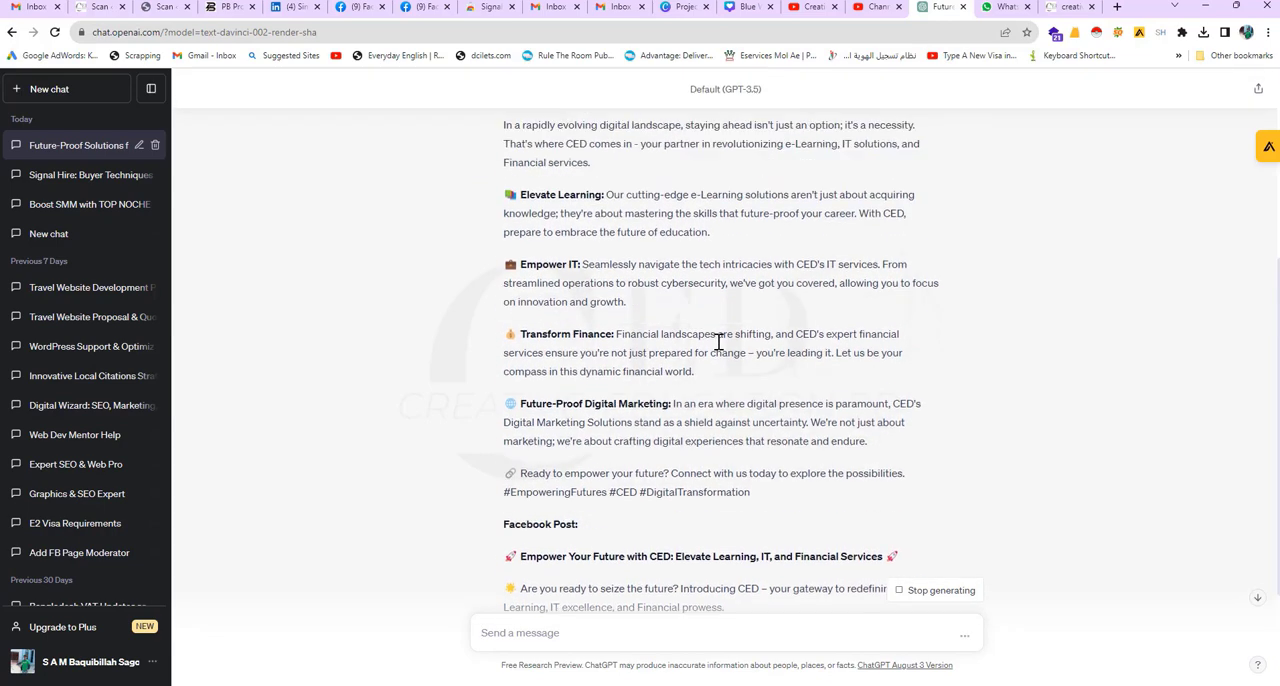
scroll(718, 348, "down", 3)
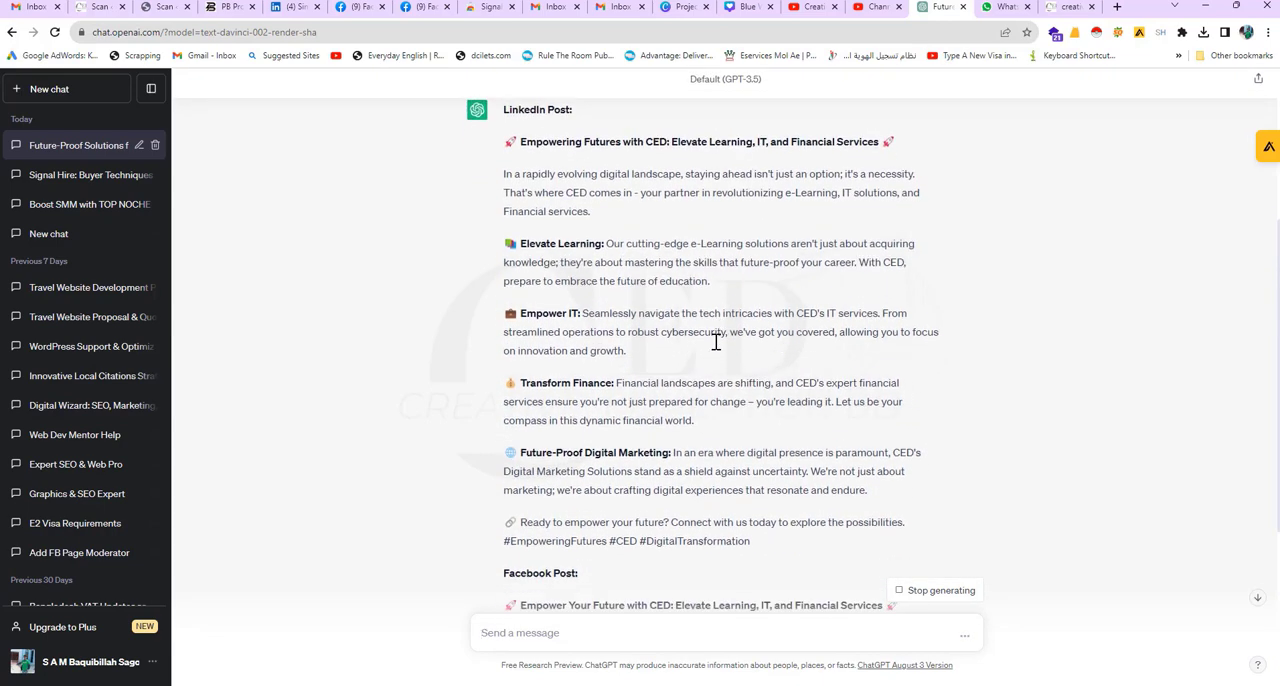
scroll(703, 343, "down", 2)
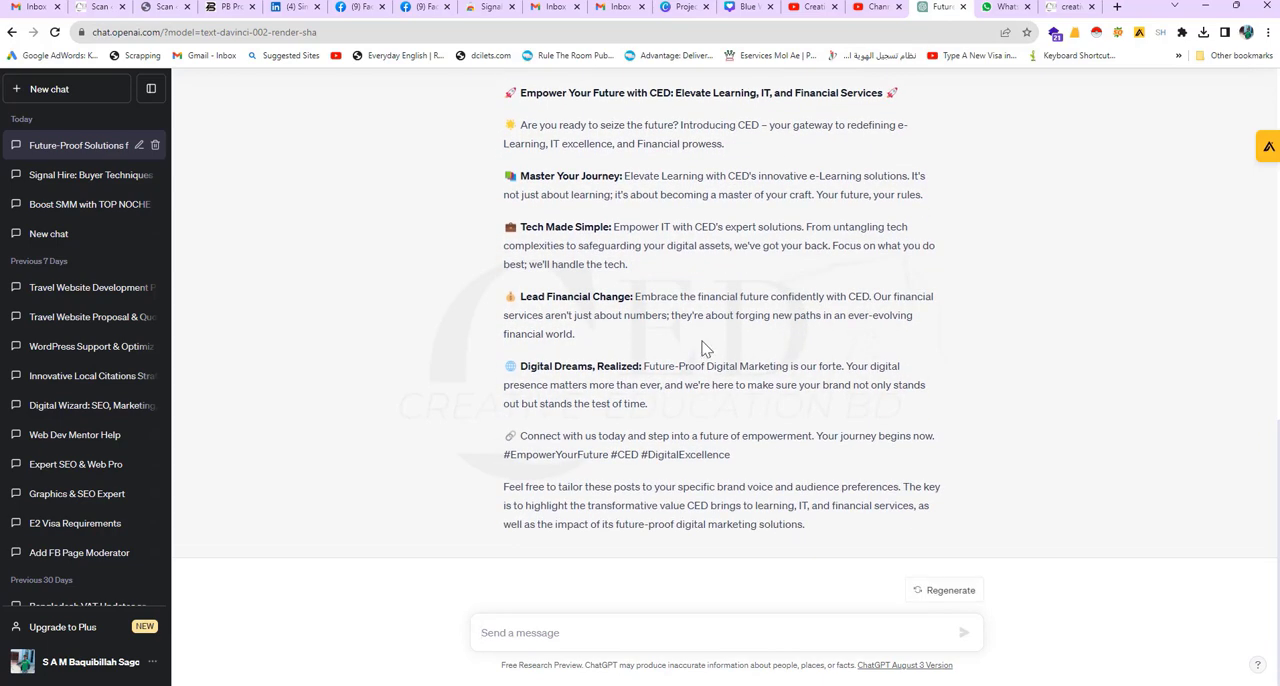
triple_click(815, 527)
left_click_drag(620, 330, 503, 228)
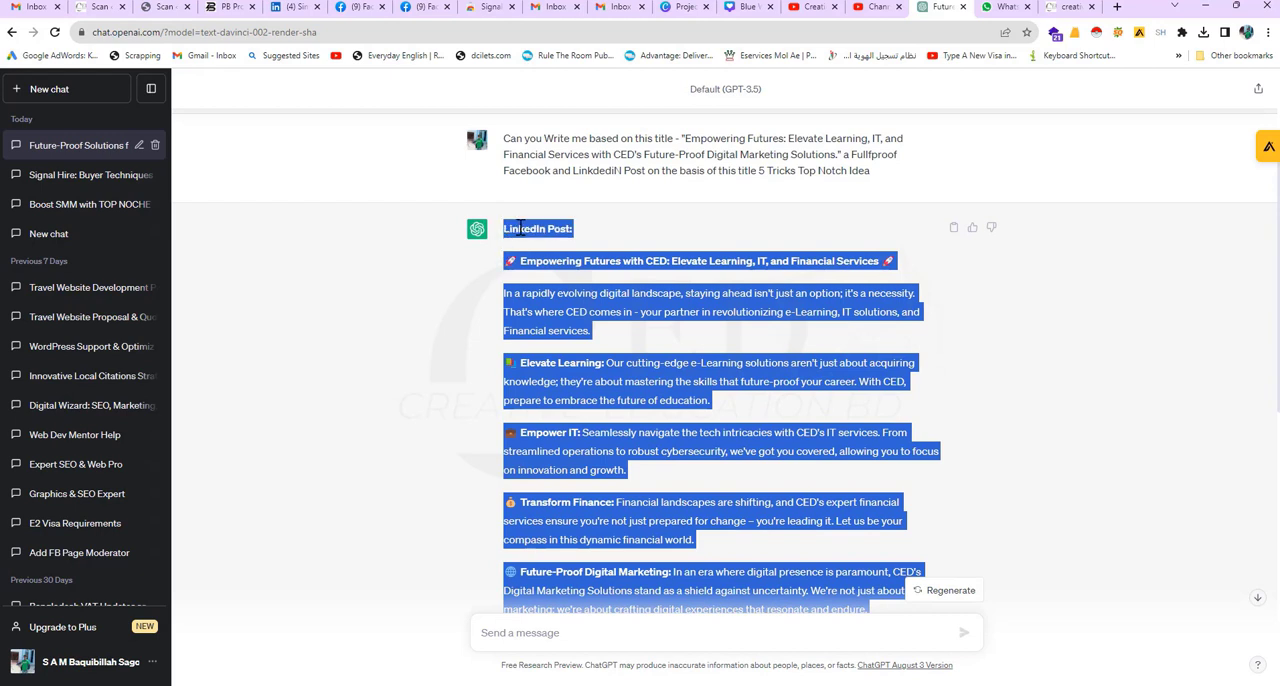
right_click(516, 240)
left_click(580, 254)
Step: Switch to the Word document, paste the copied LinkedIn and Facebook posts, and check them up to the start
key("alt+Tab")
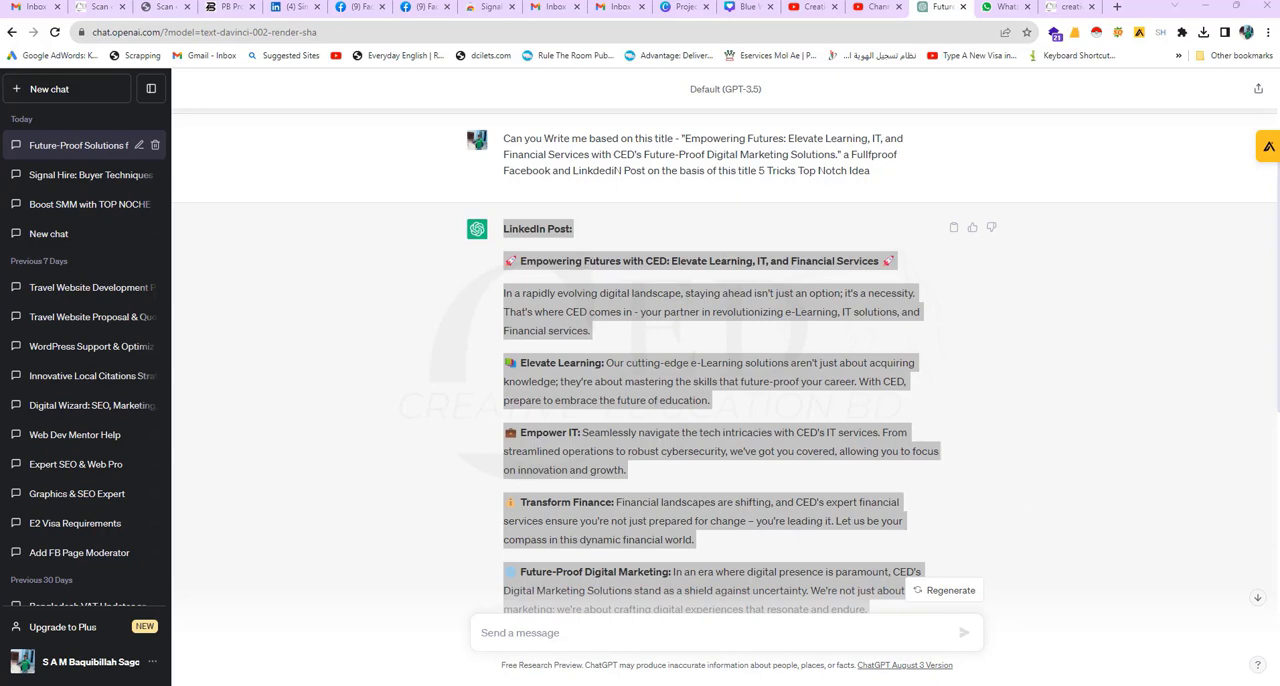
left_click_drag(1279, 172, 601, 177)
key("ctrl+v")
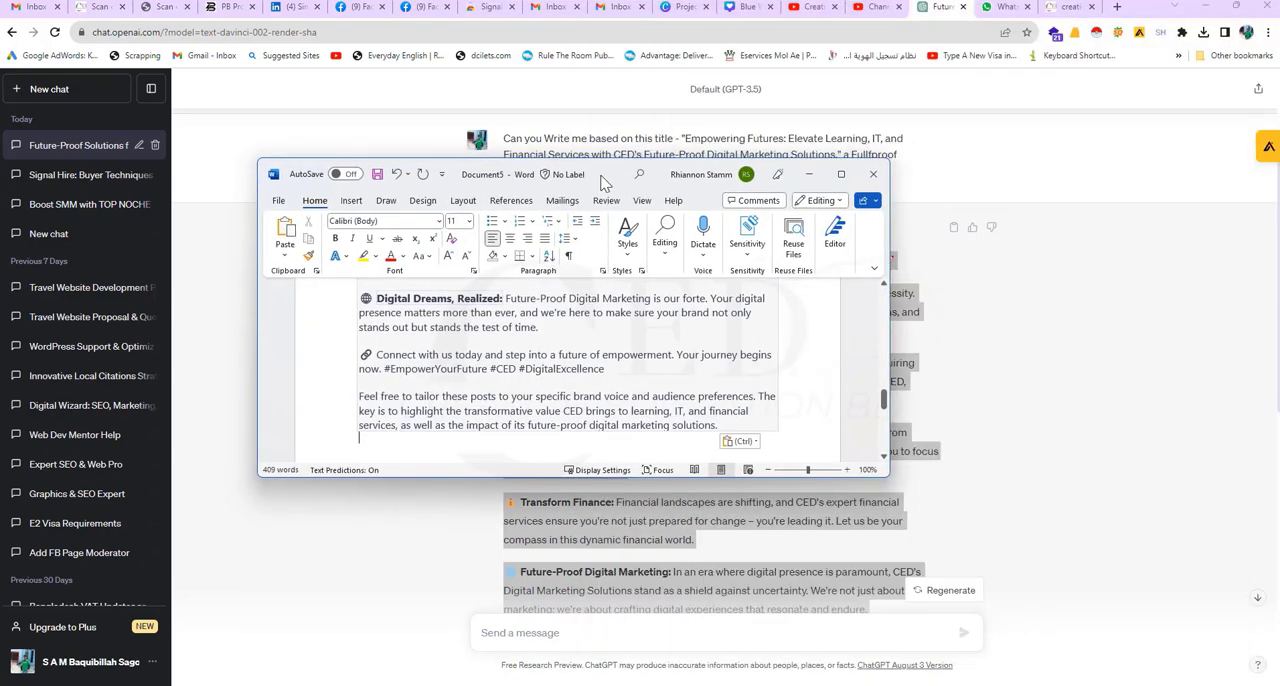
scroll(600, 315, "up", 4)
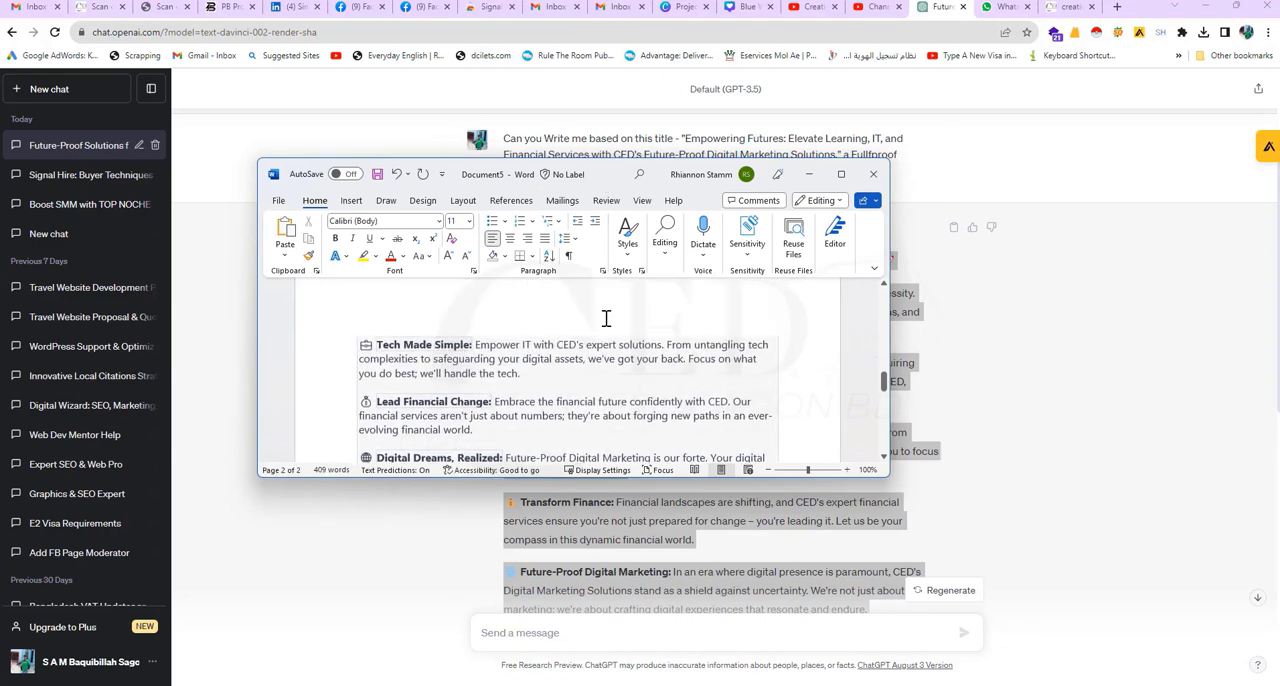
scroll(605, 318, "down", 3)
scroll(605, 318, "up", 3)
scroll(605, 318, "up", 15)
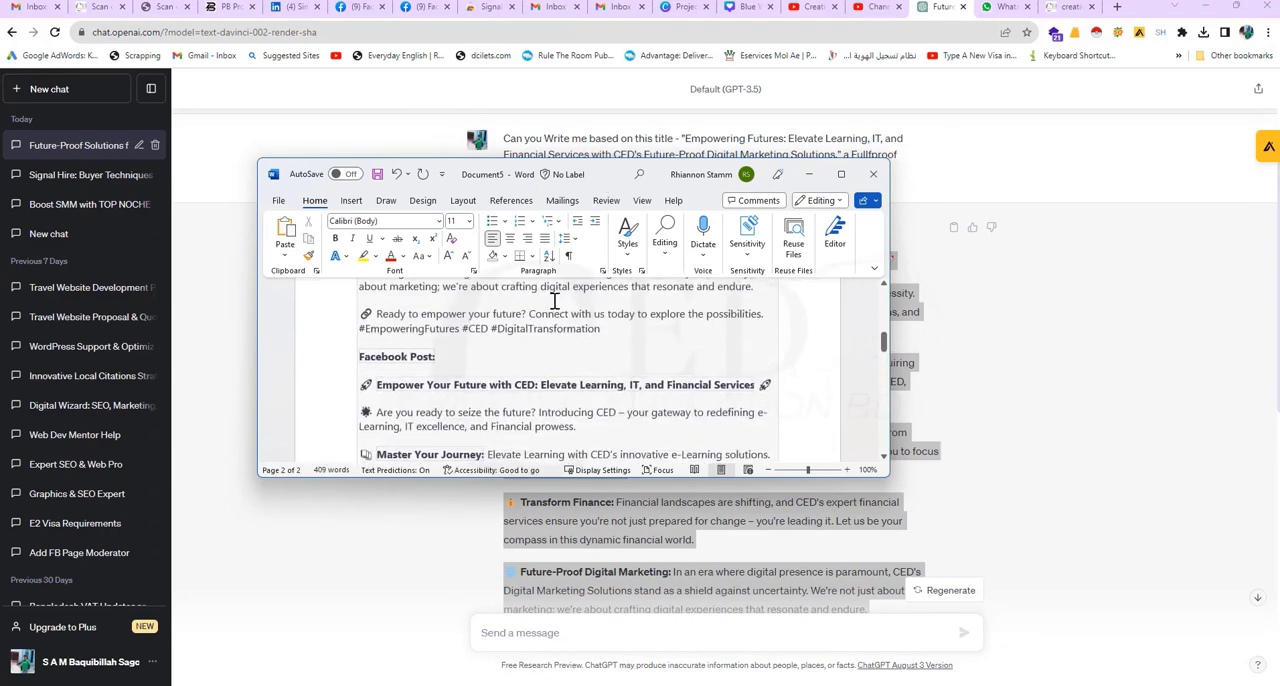
scroll(555, 301, "up", 2)
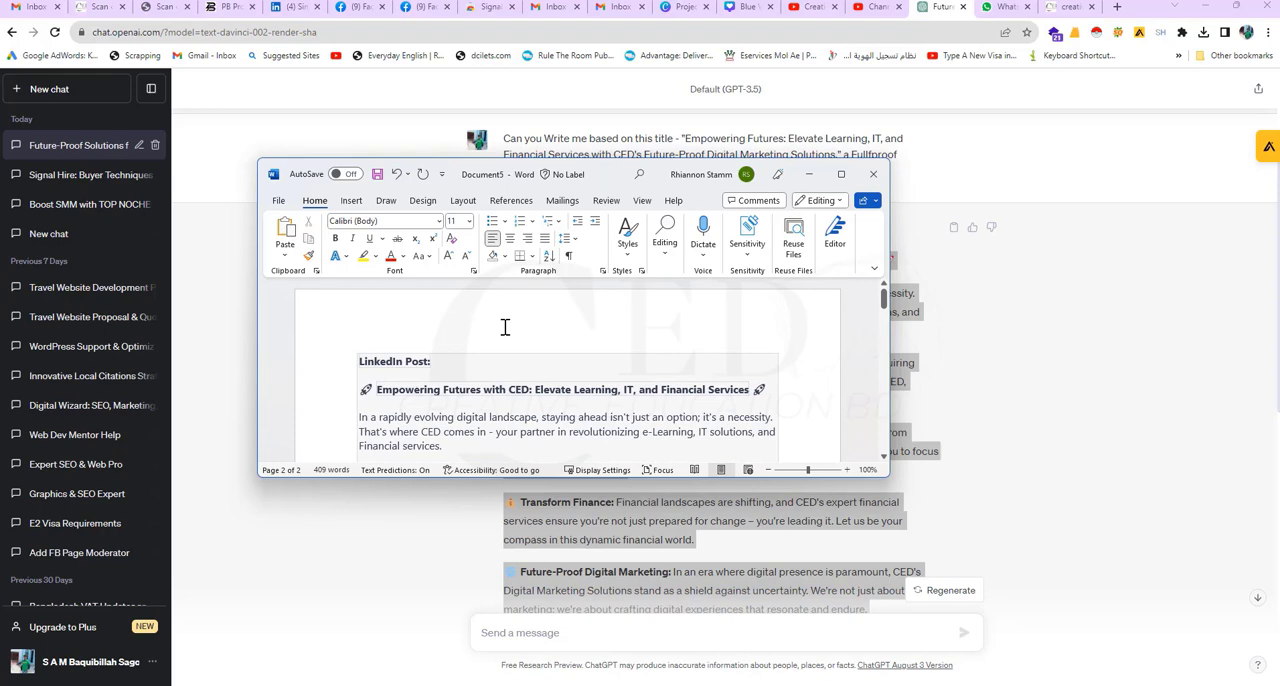
Step: Return to ChatGPT and copy the "LinkedIn Post:" heading with the headline "Empowering Futures with CED: Elevate Learning, IT, and Financial Services"
left_click(409, 517)
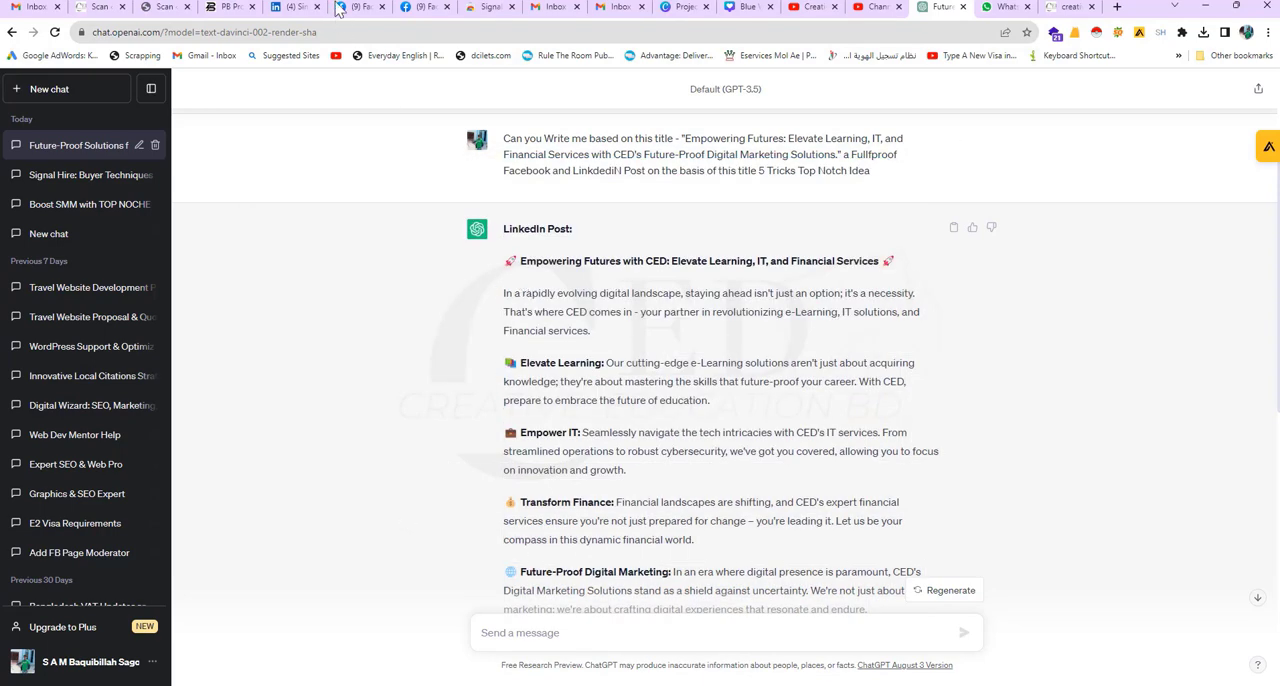
scroll(519, 265, "down", 1)
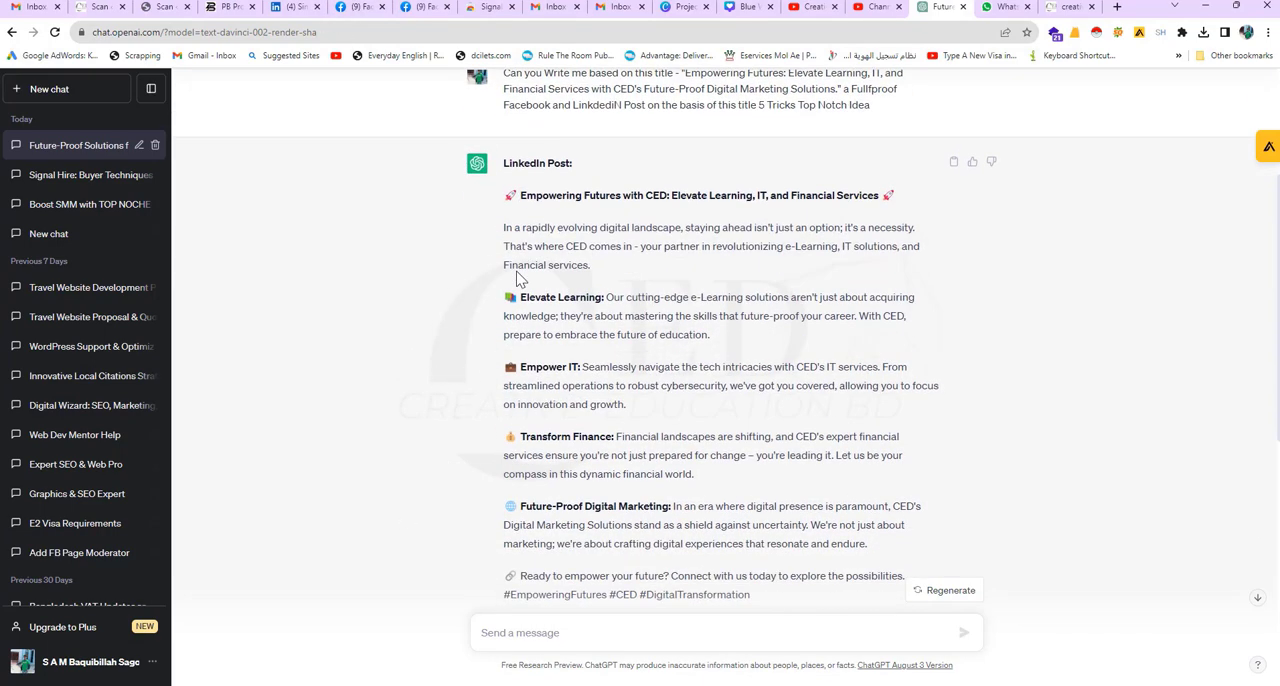
scroll(519, 265, "up", 1)
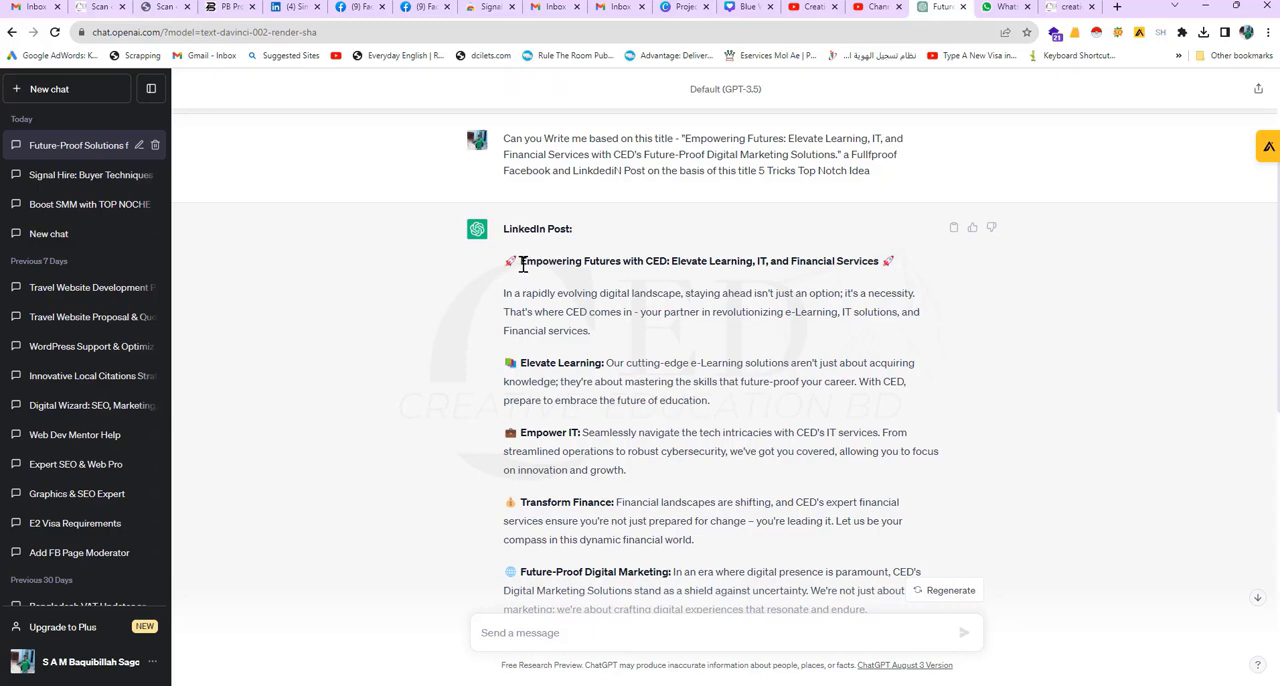
left_click_drag(520, 261, 871, 256)
right_click(840, 258)
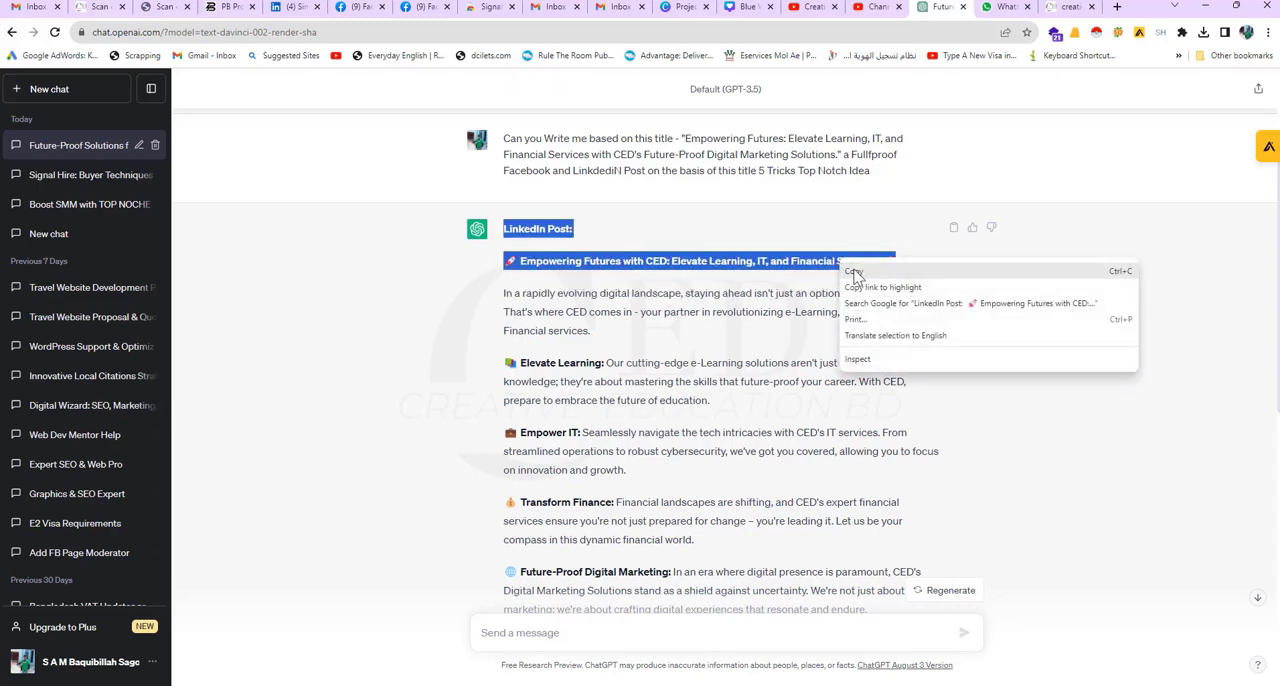
left_click(864, 274)
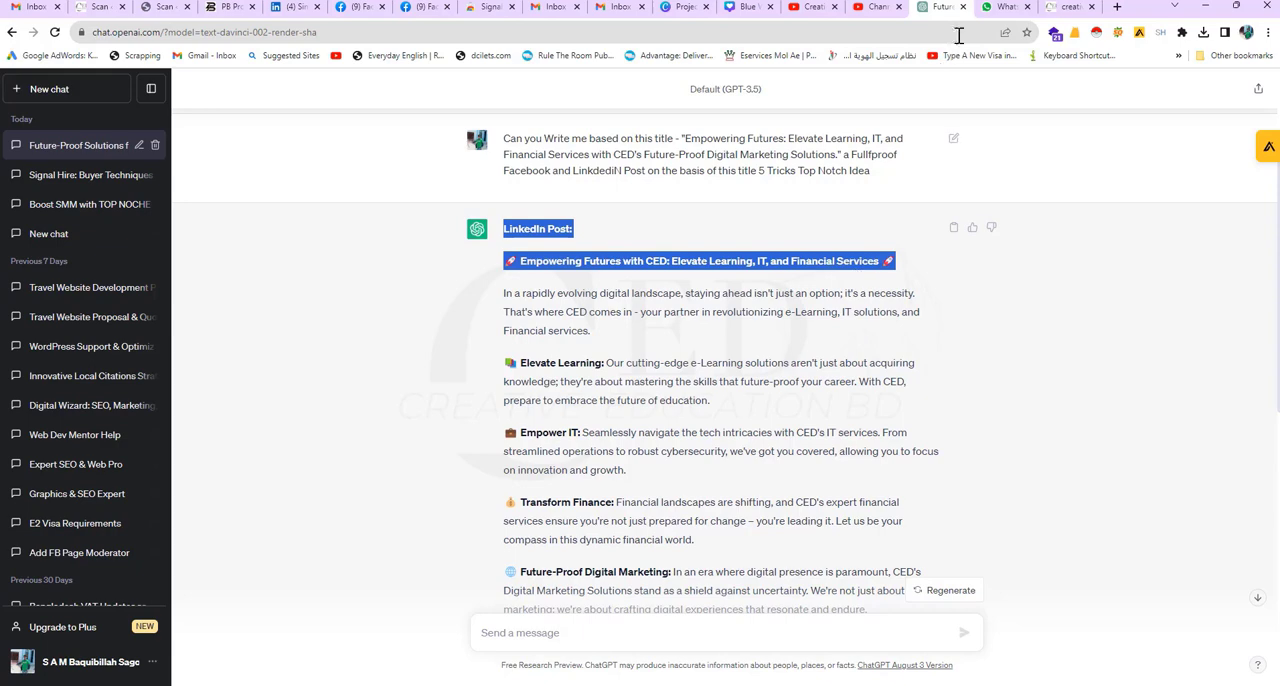
Step: Switch to the Canva thumbnail design and look through its pages and the existing designs among your projects
left_click(742, 8)
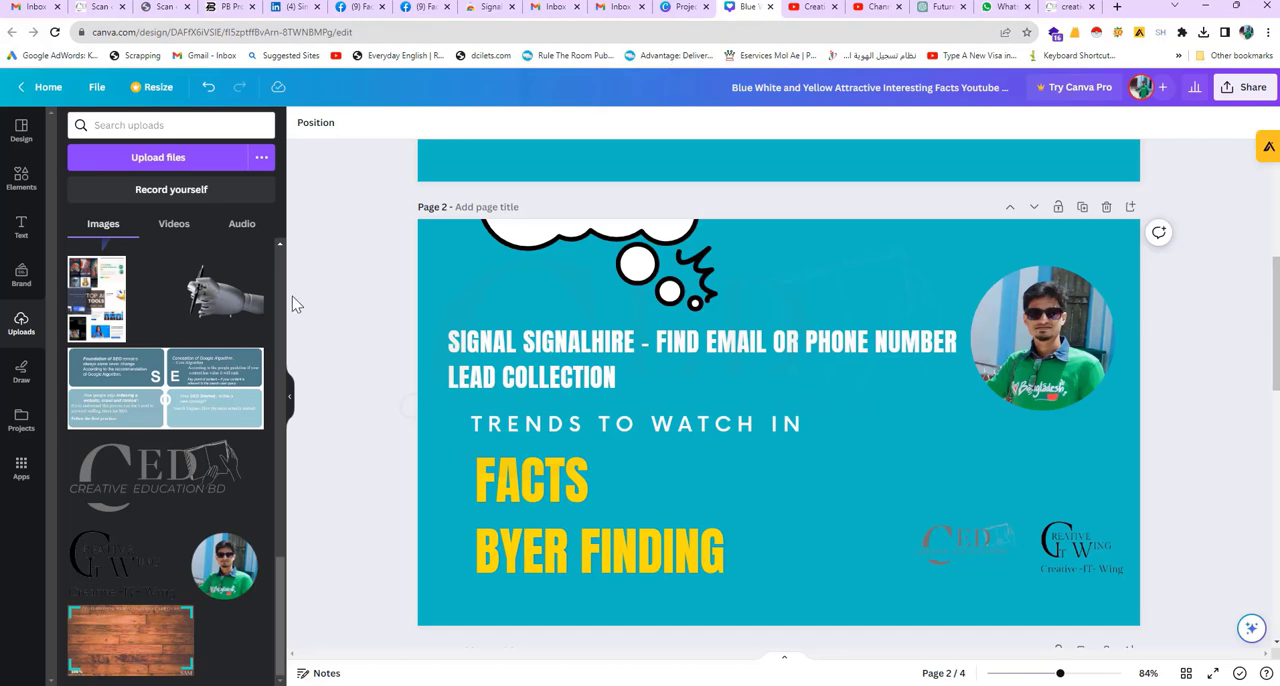
scroll(318, 348, "down", 3)
scroll(325, 346, "up", 3)
scroll(326, 344, "down", 3)
scroll(317, 346, "up", 4)
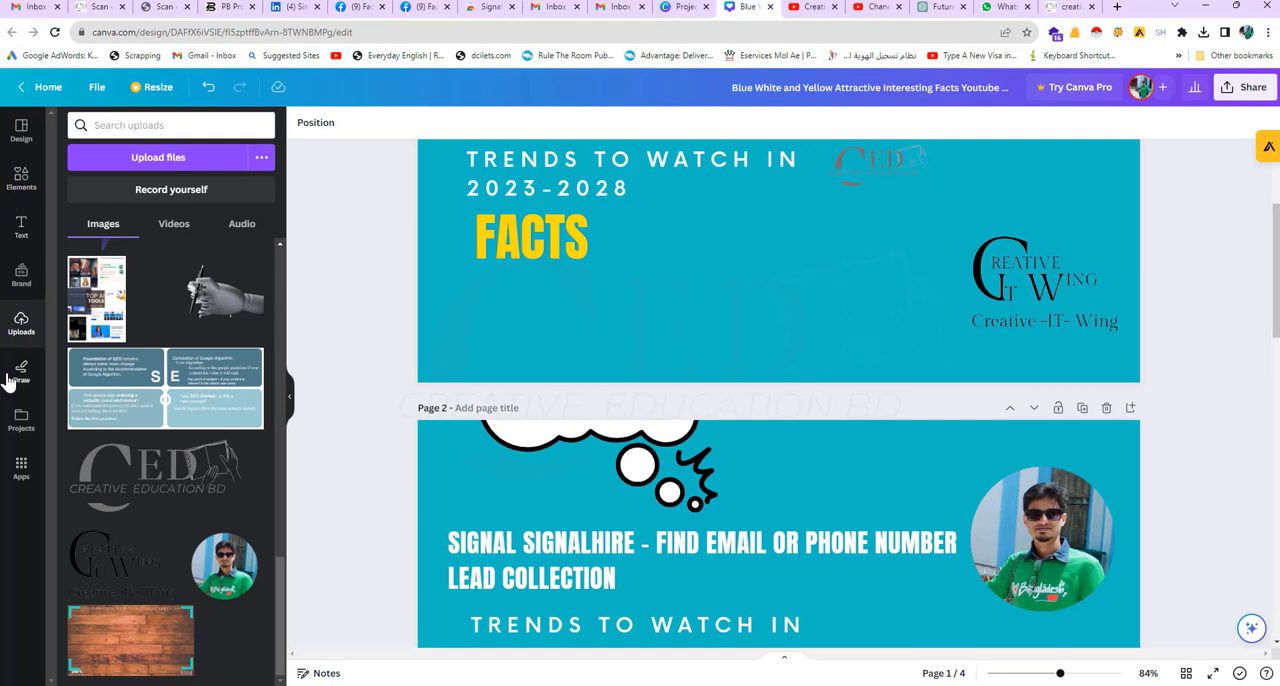
left_click(20, 421)
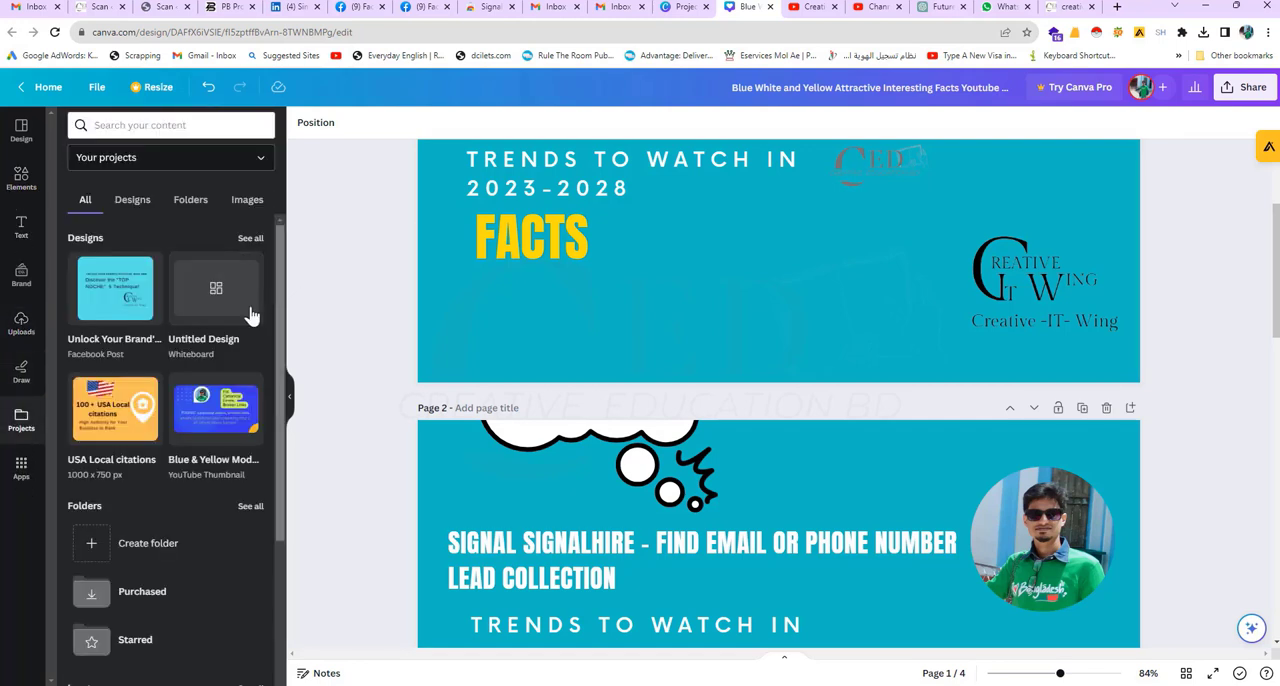
scroll(200, 385, "down", 3)
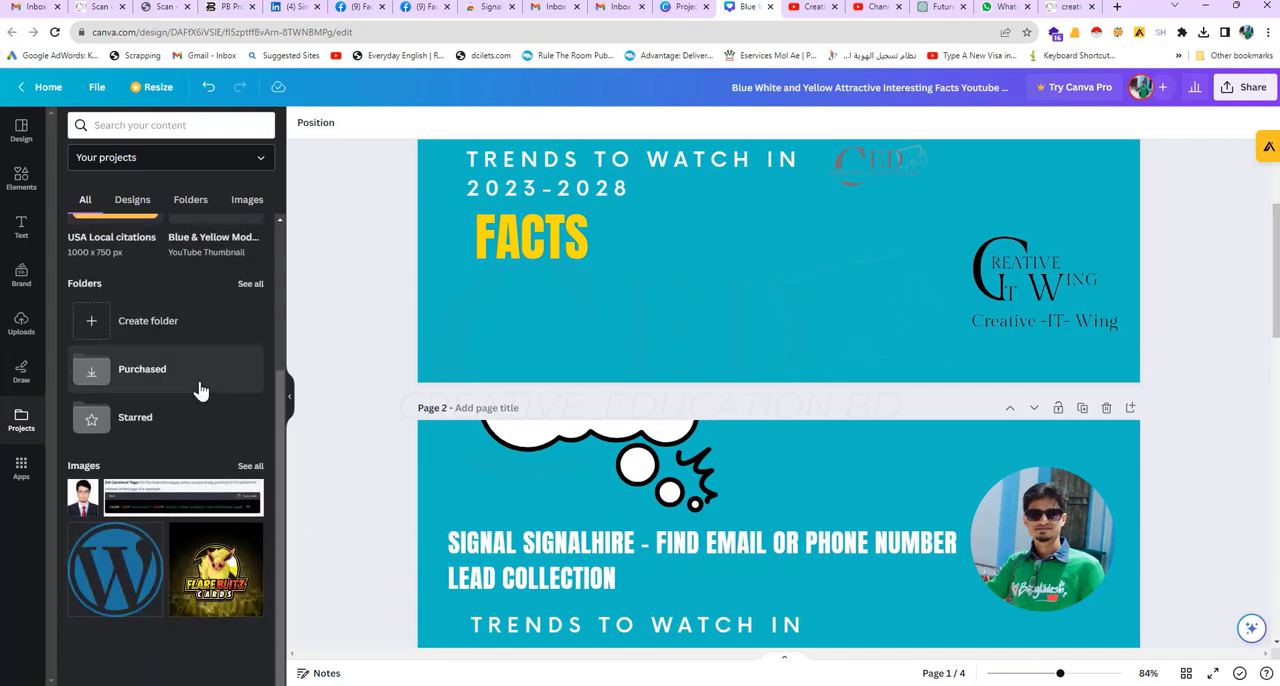
scroll(200, 390, "up", 3)
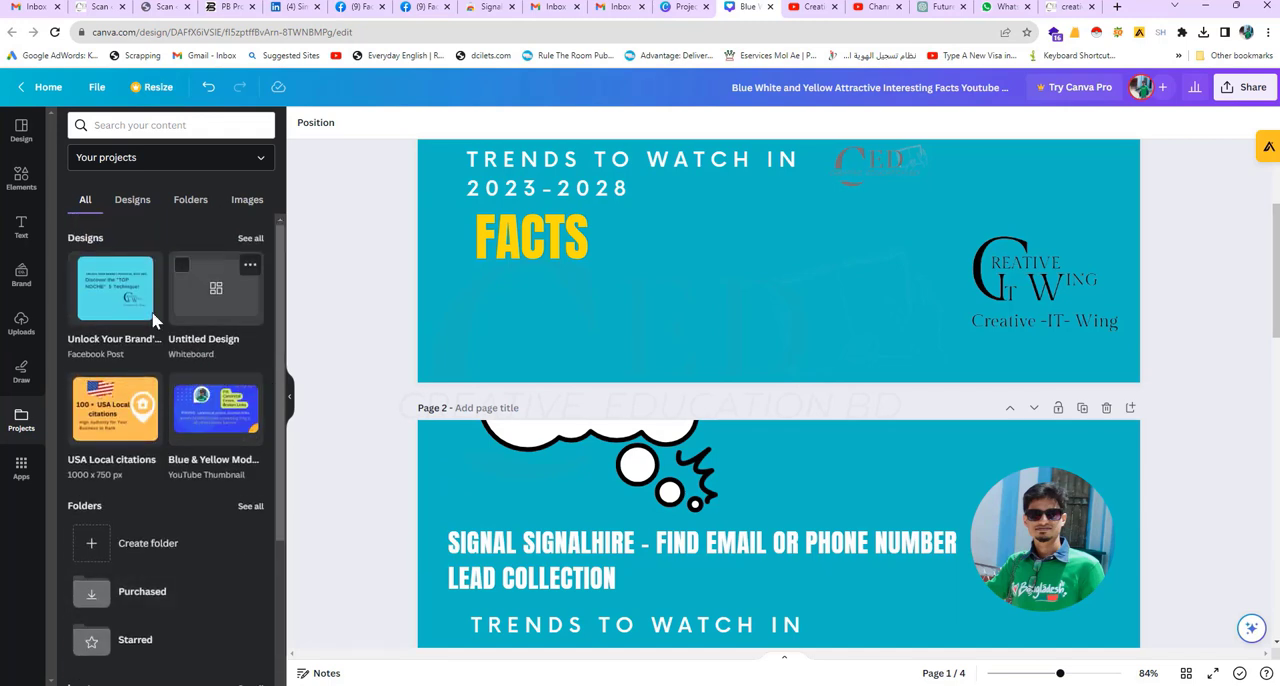
left_click(124, 204)
scroll(185, 380, "down", 2)
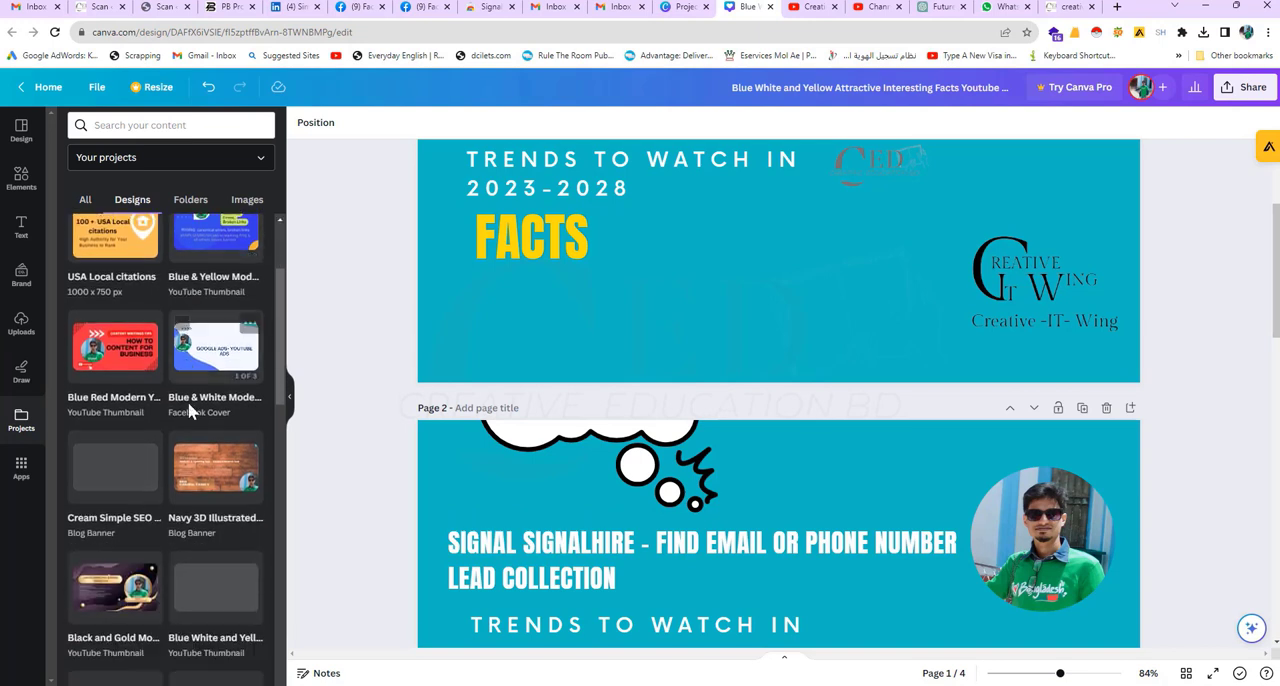
scroll(190, 410, "down", 5)
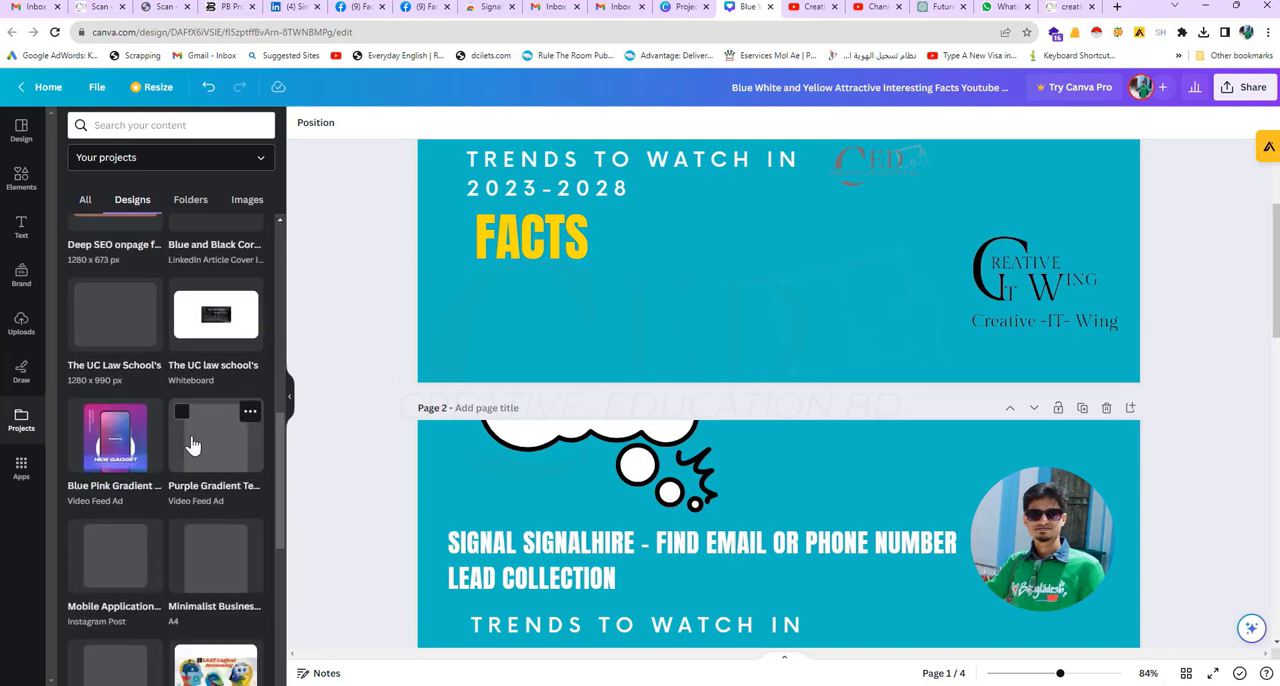
scroll(193, 440, "up", 5)
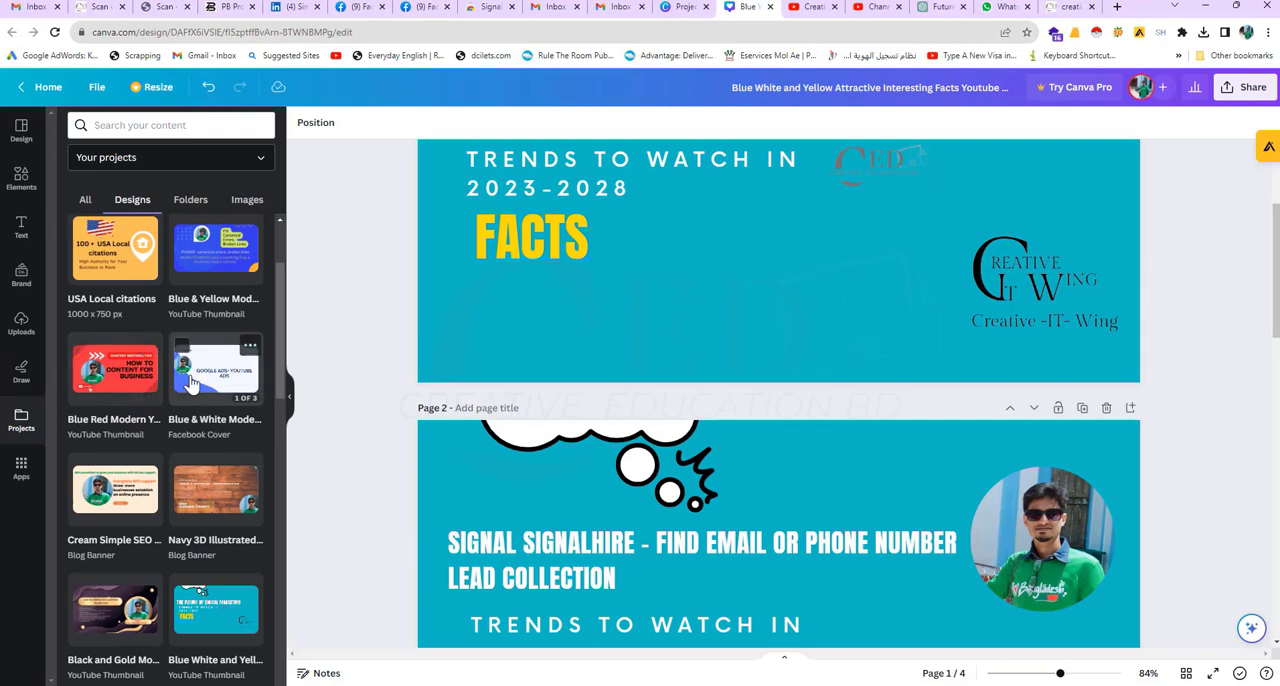
left_click(122, 387)
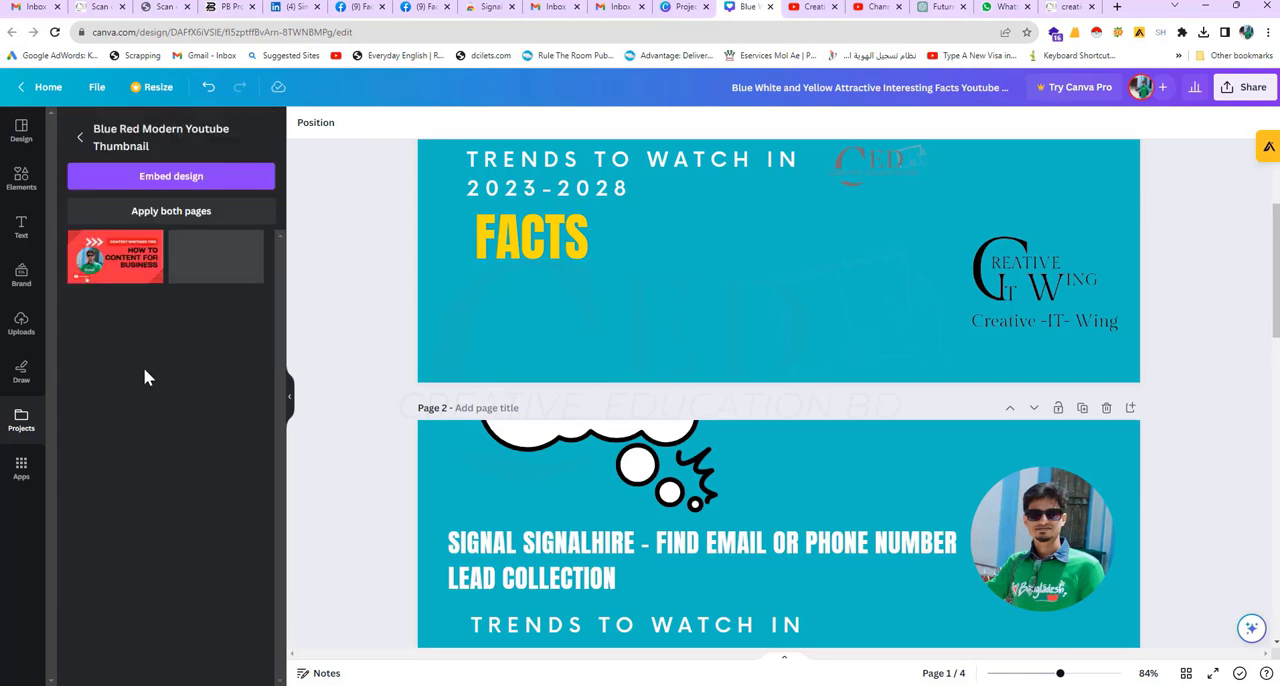
left_click(125, 289)
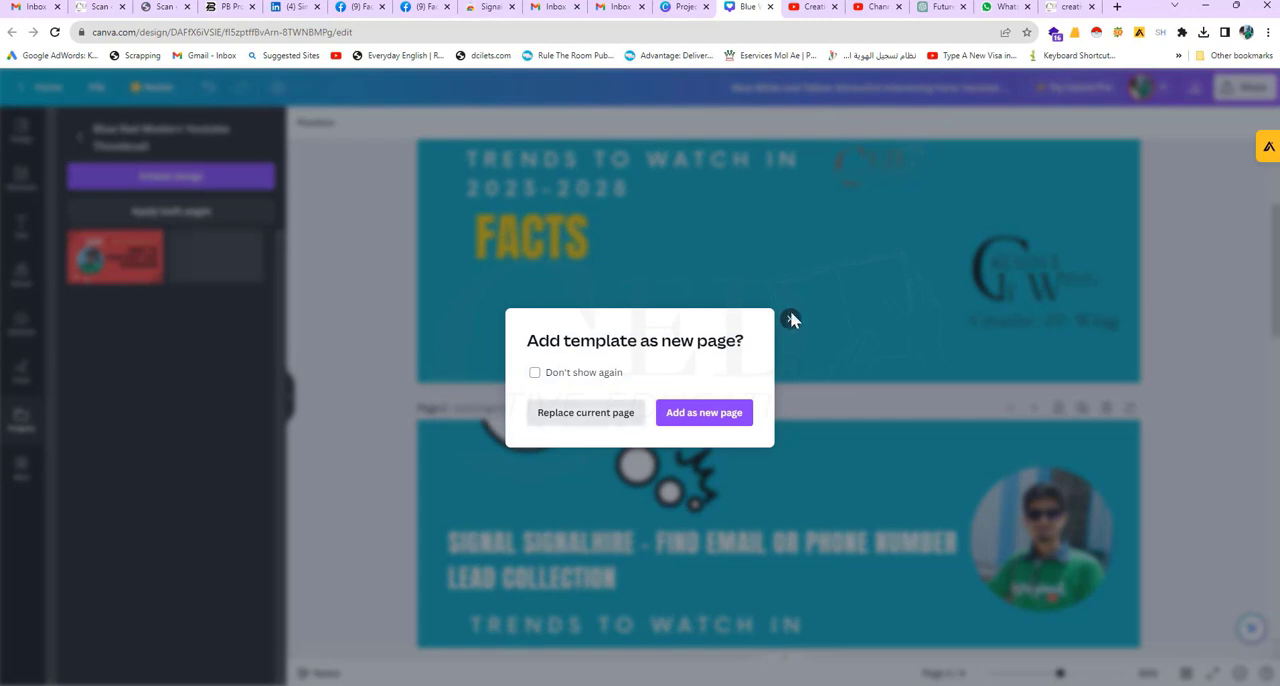
left_click(789, 318)
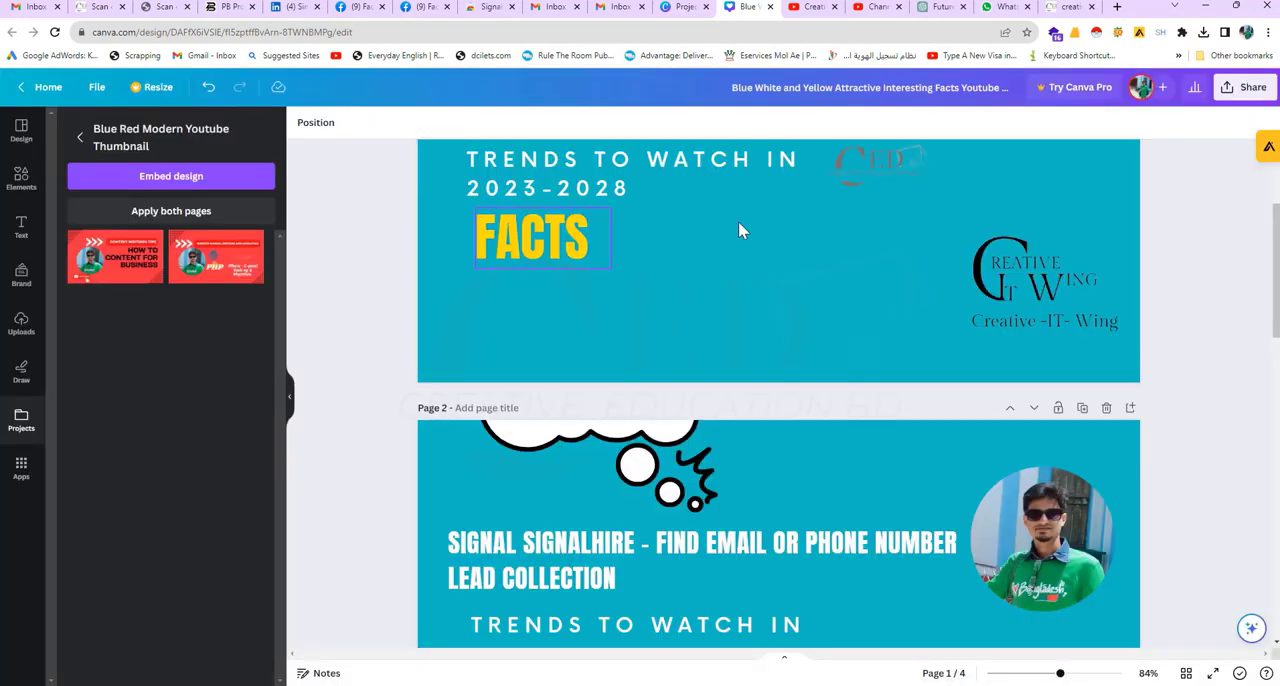
scroll(555, 245, "up", 2)
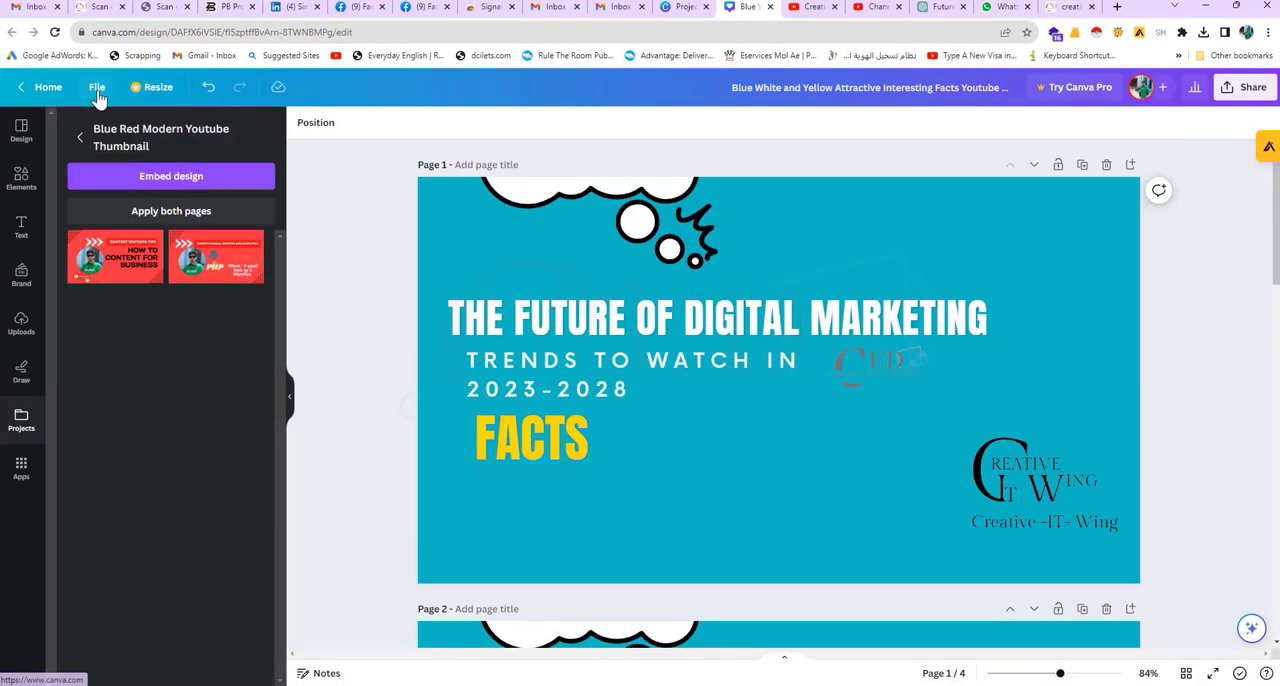
Step: Start a new design in Canva with a custom size, opening its width and height settings
left_click(97, 90)
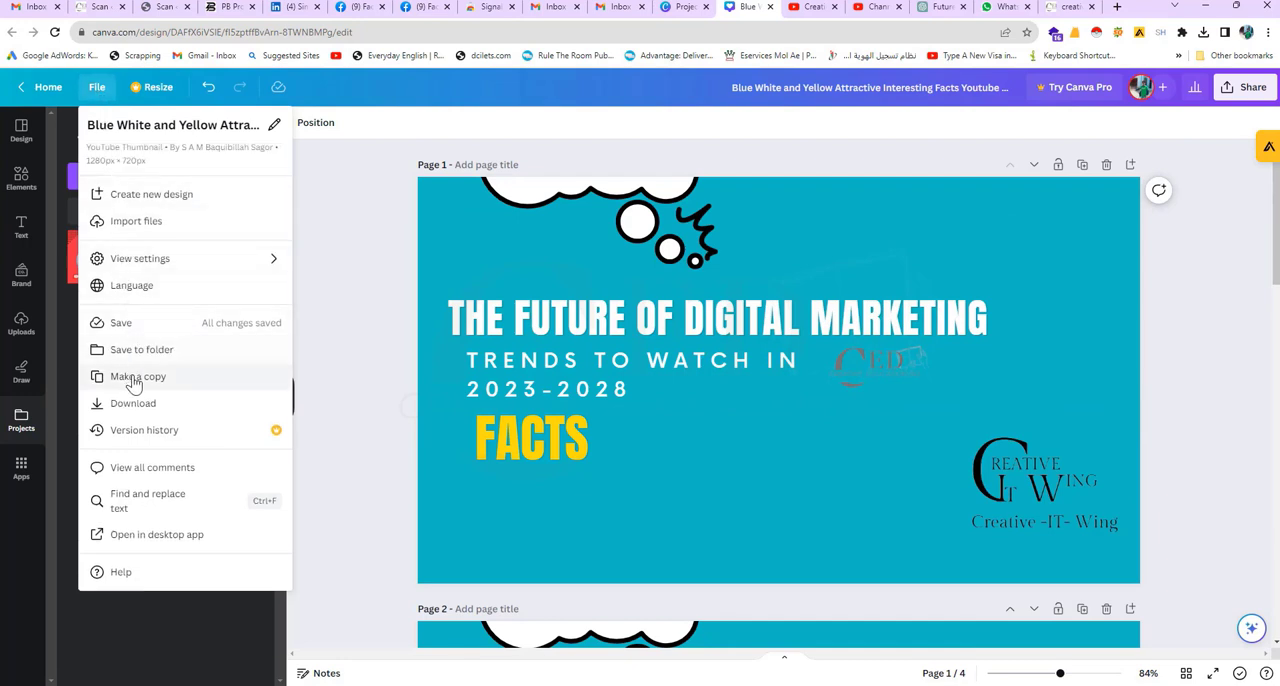
left_click(132, 193)
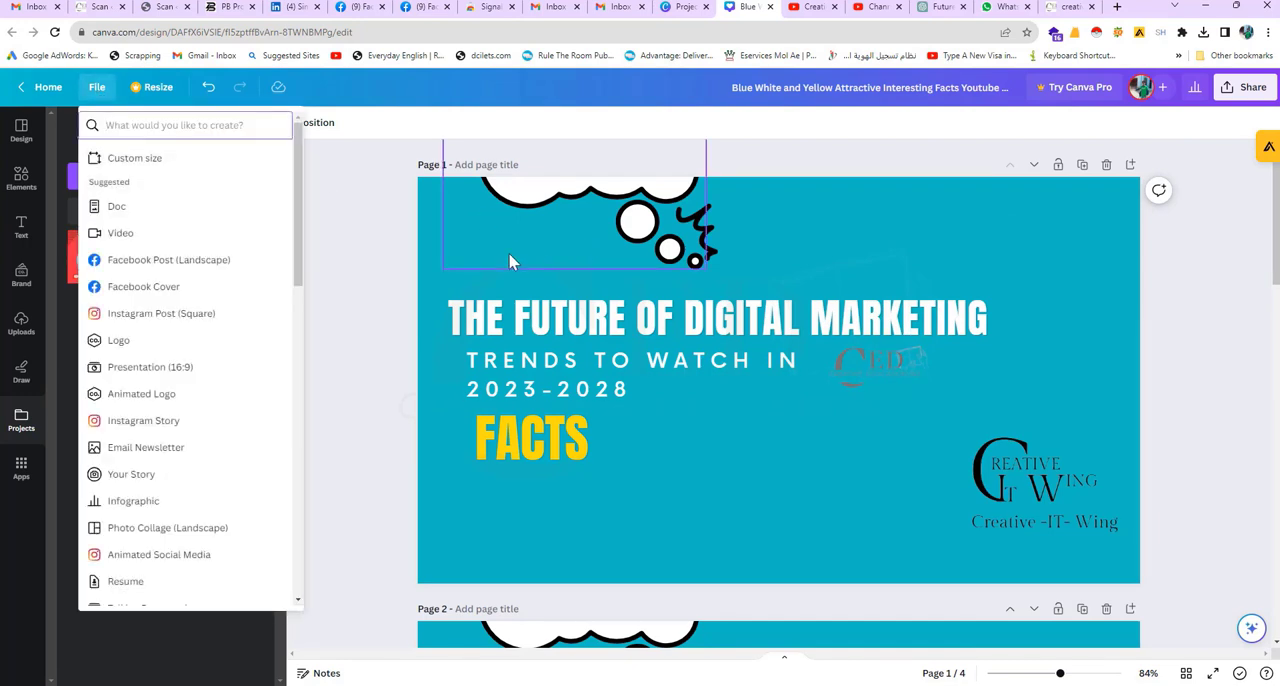
left_click(158, 166)
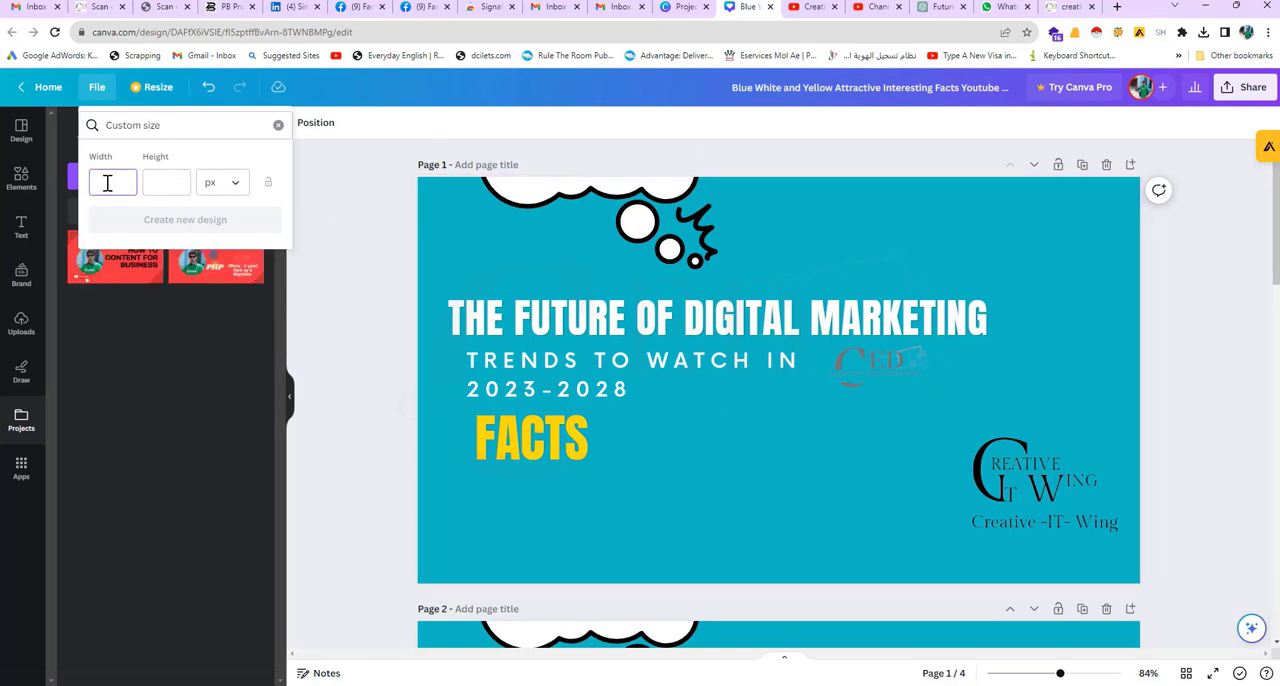
Step: Search Google in a new tab for "facebook post custome size" and highlight the recommended size in the result
left_click(1117, 10)
left_click(946, 30)
type("f")
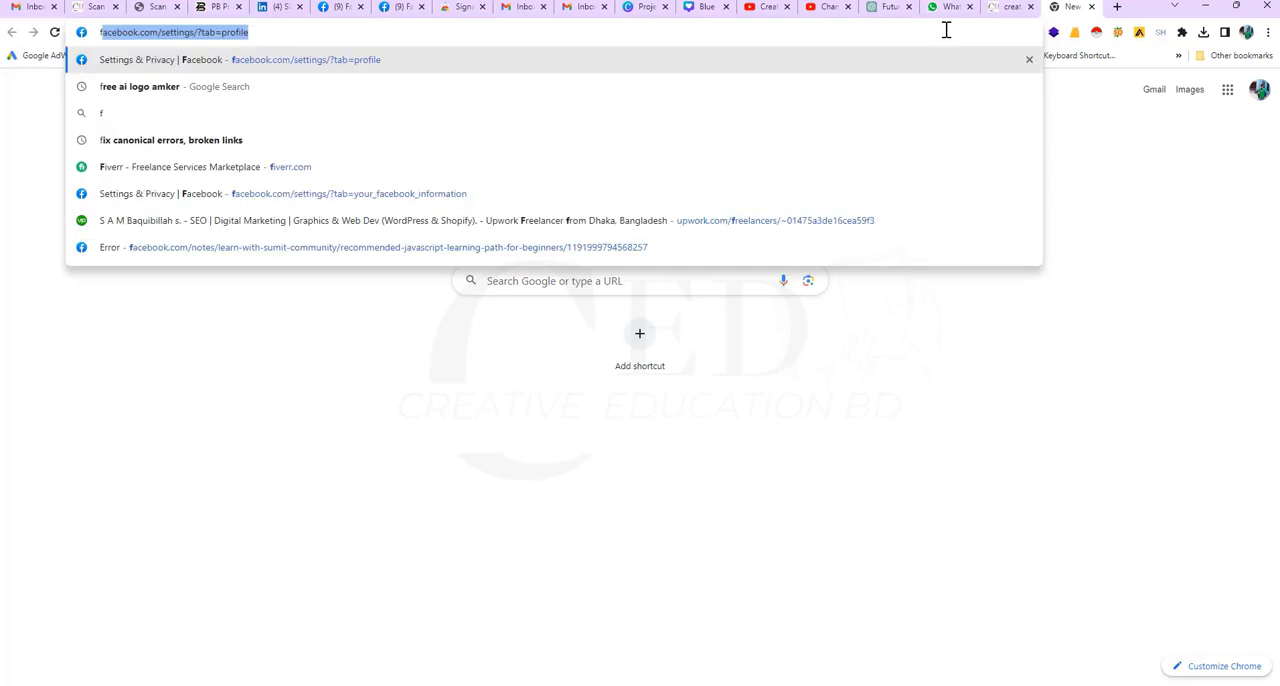
type("ace")
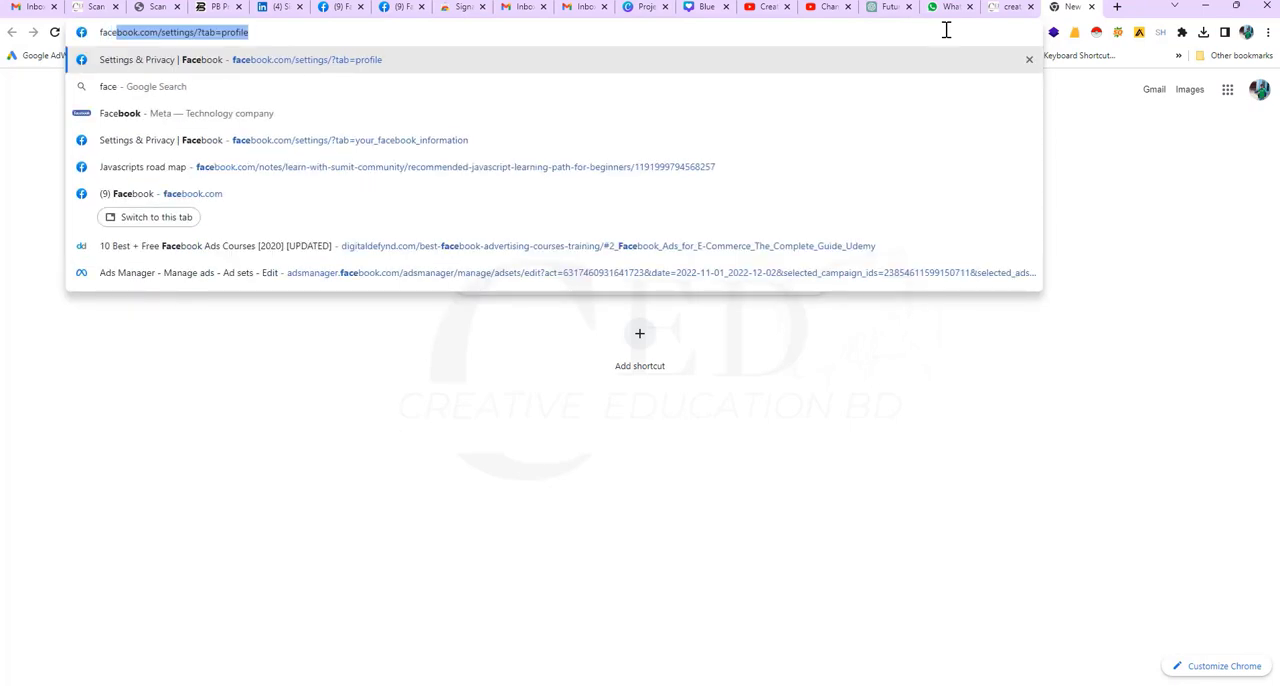
type("b")
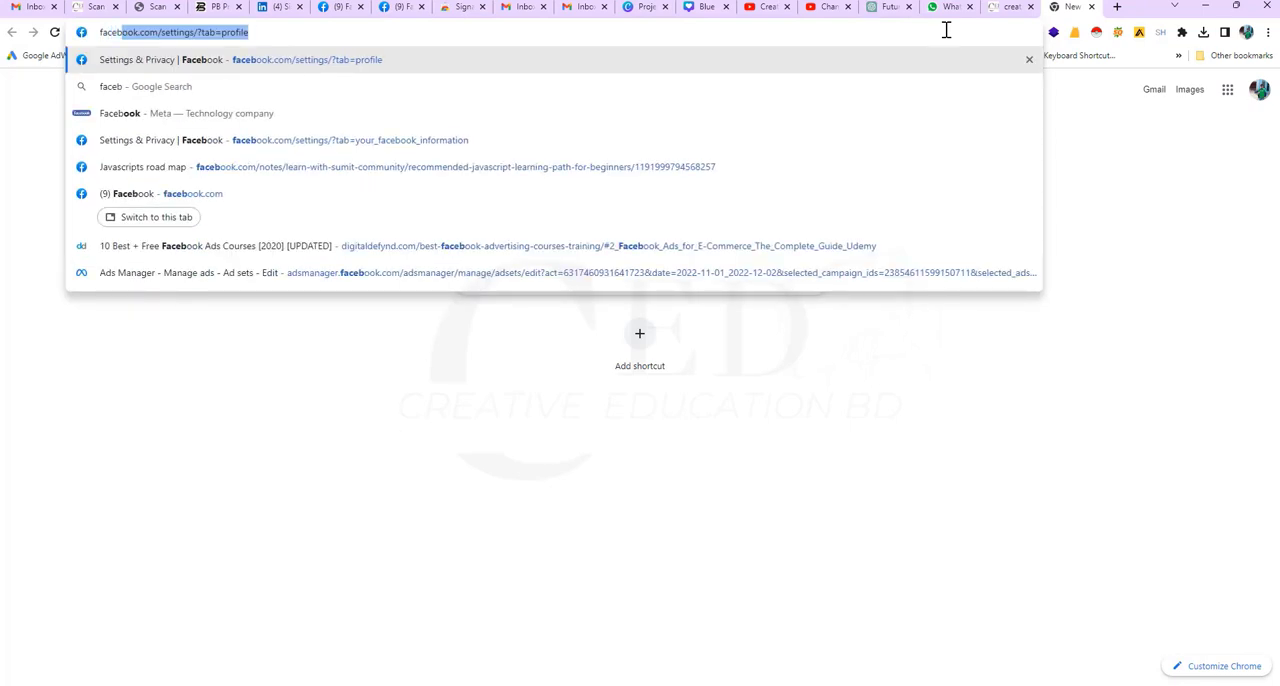
type("ook post  custome s")
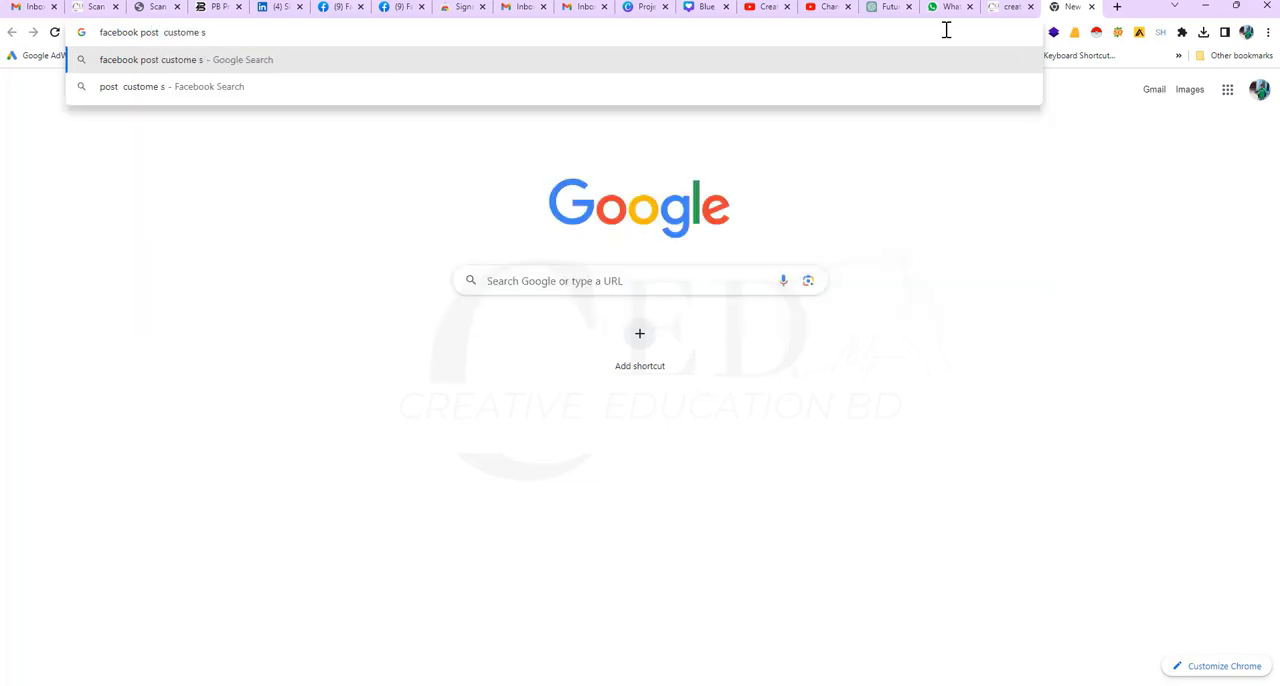
type("ize")
key("Return")
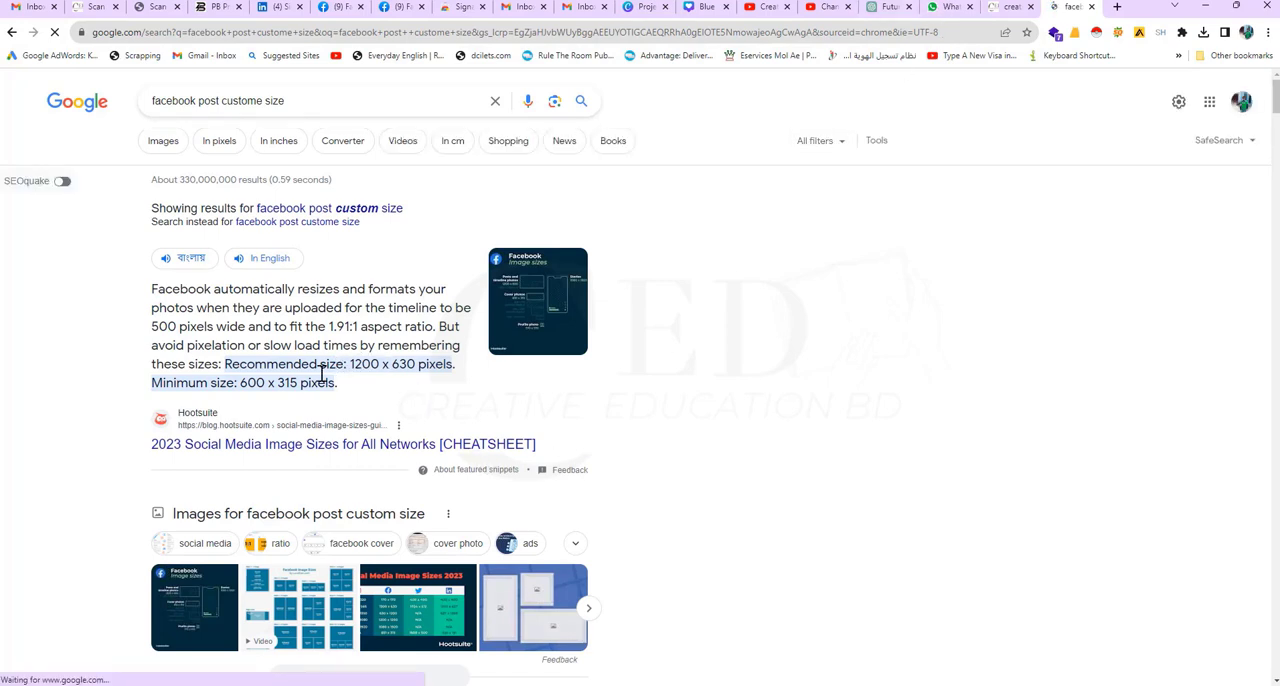
left_click_drag(241, 384, 286, 383)
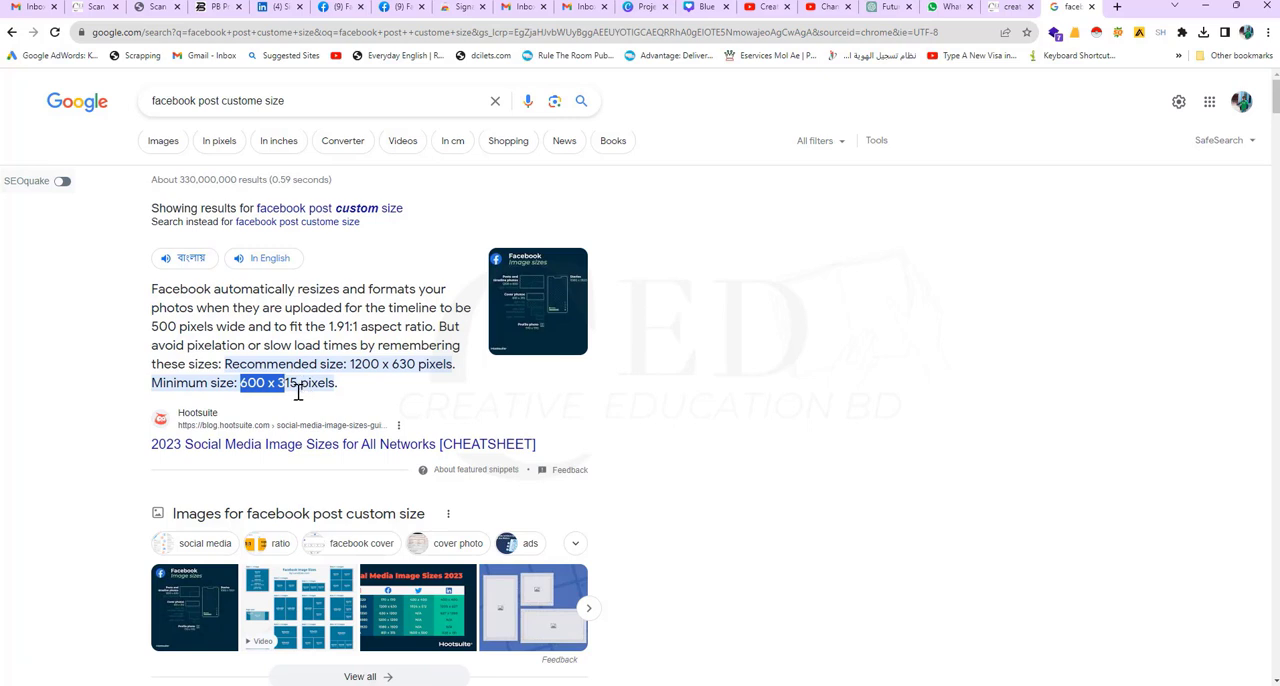
left_click(292, 383)
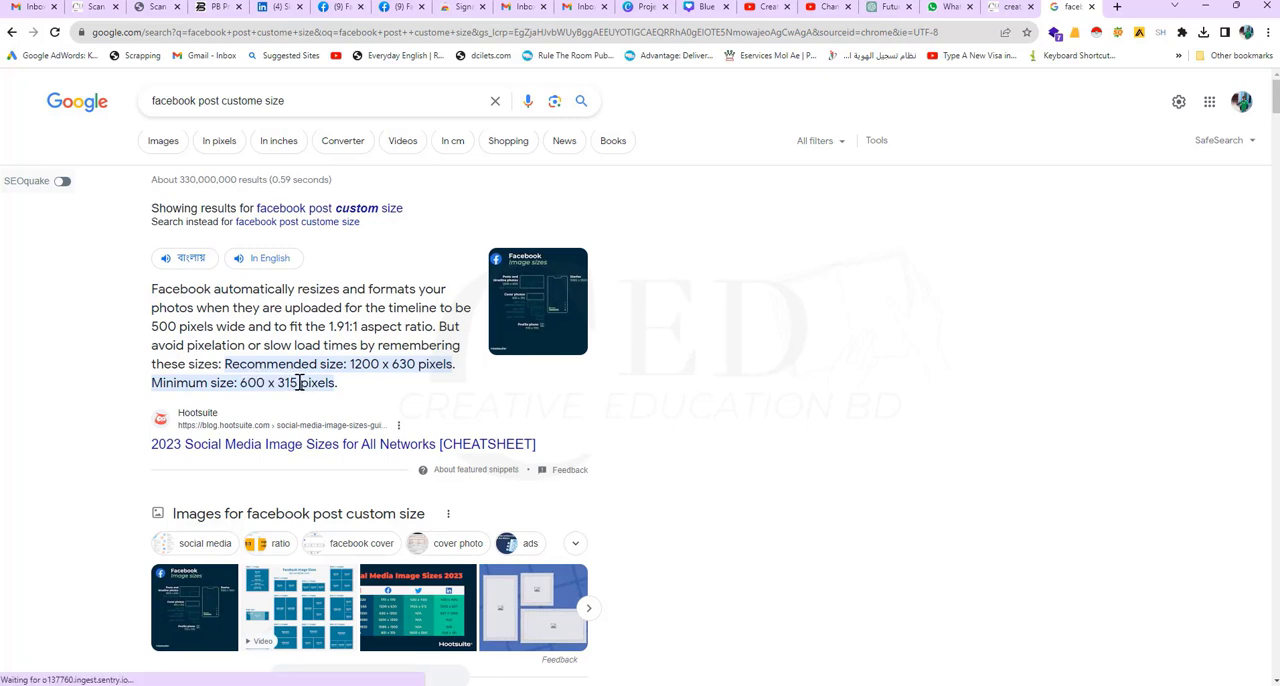
left_click_drag(348, 366, 402, 364)
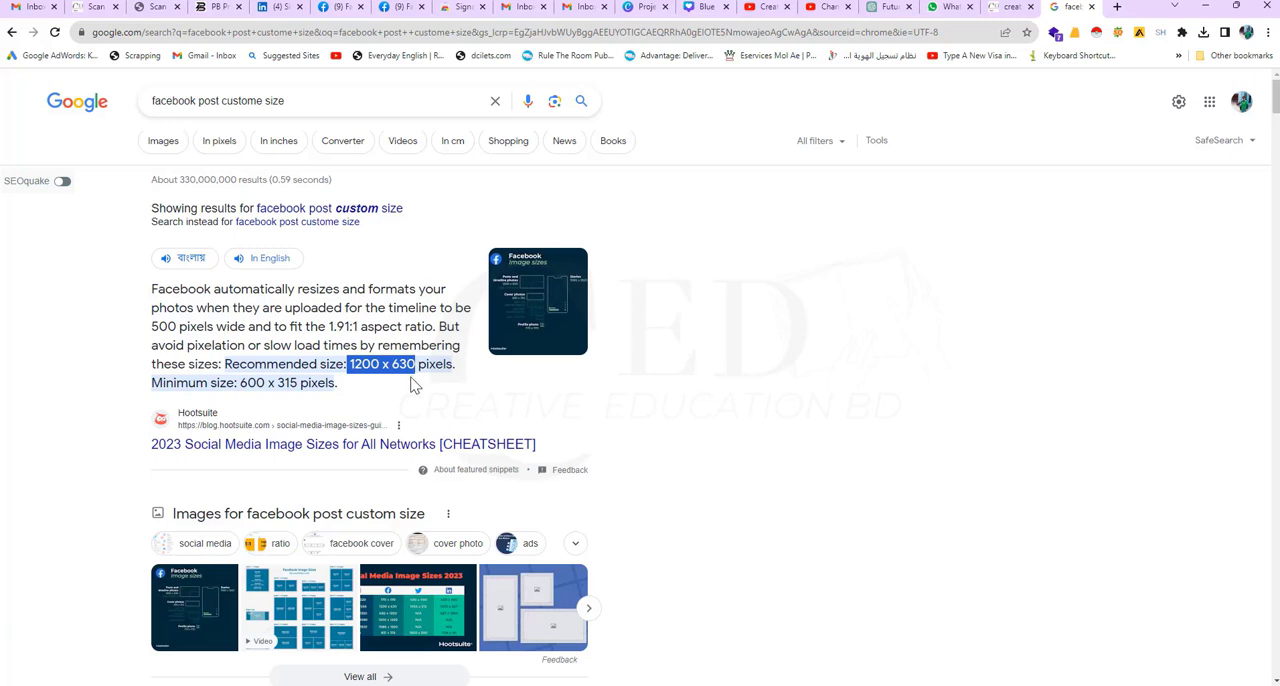
Step: Return to the Canva design and create a new blank design 1200 px wide and 630 px high
left_click(703, 8)
left_click(120, 178)
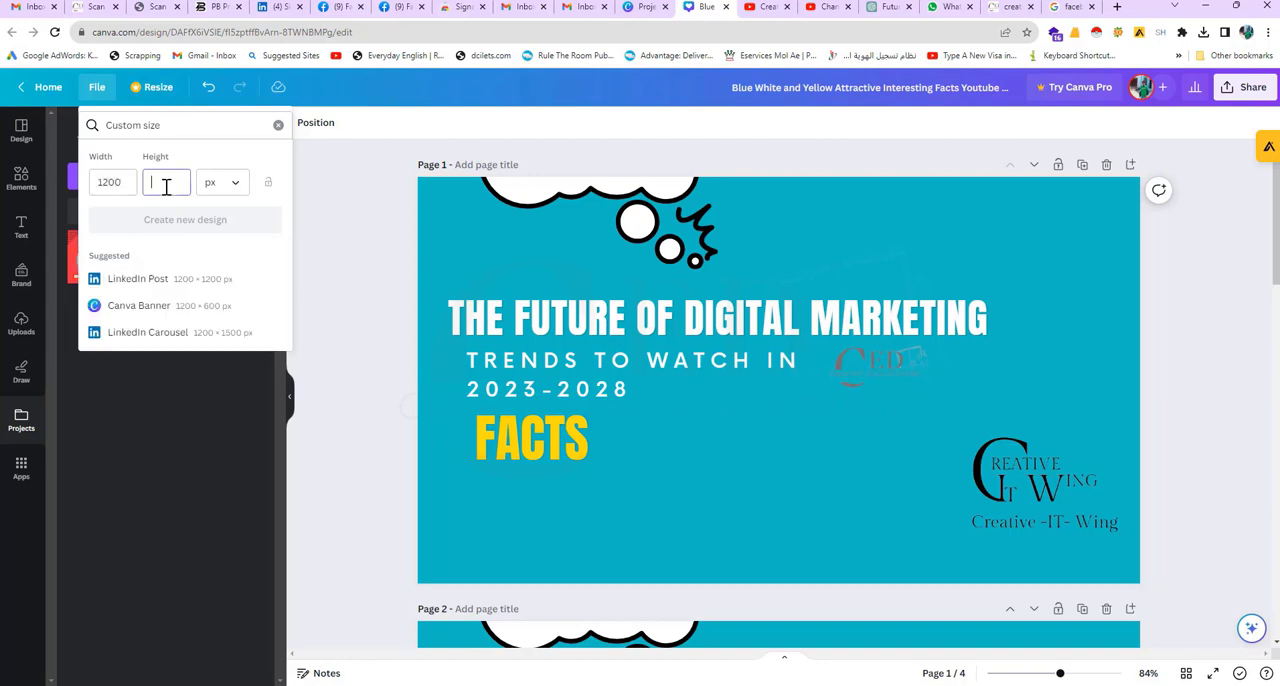
left_click(166, 186)
type("630")
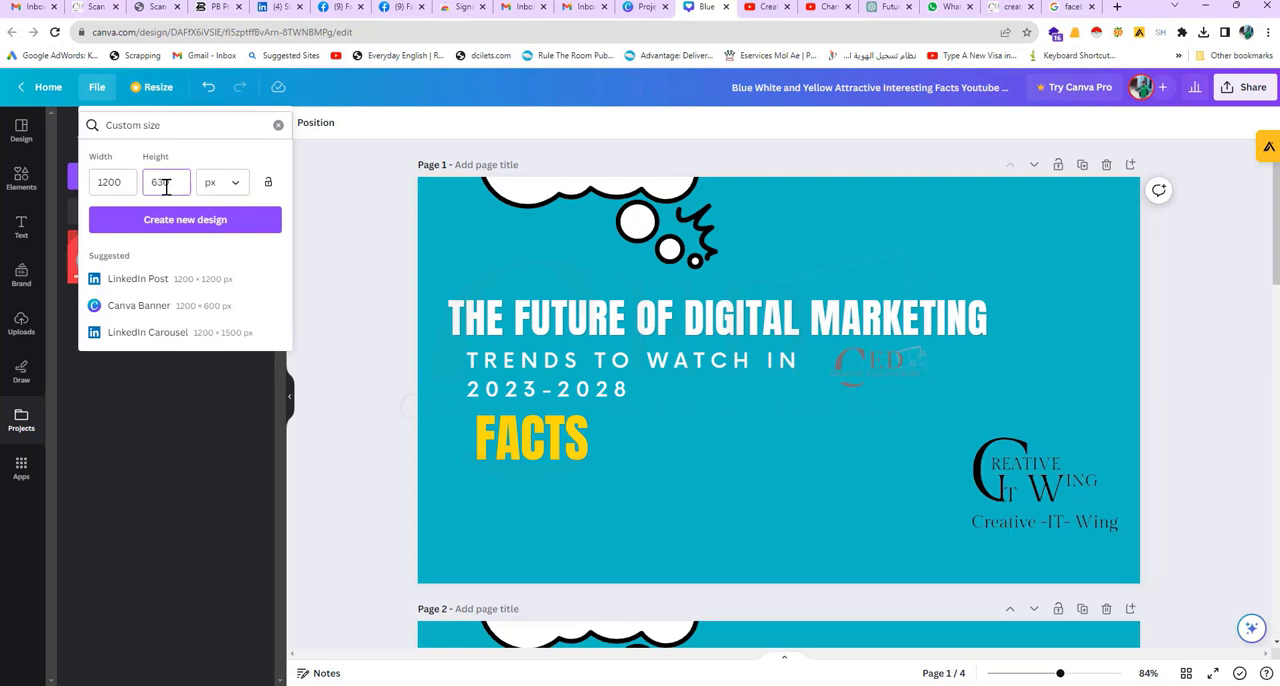
left_click(168, 228)
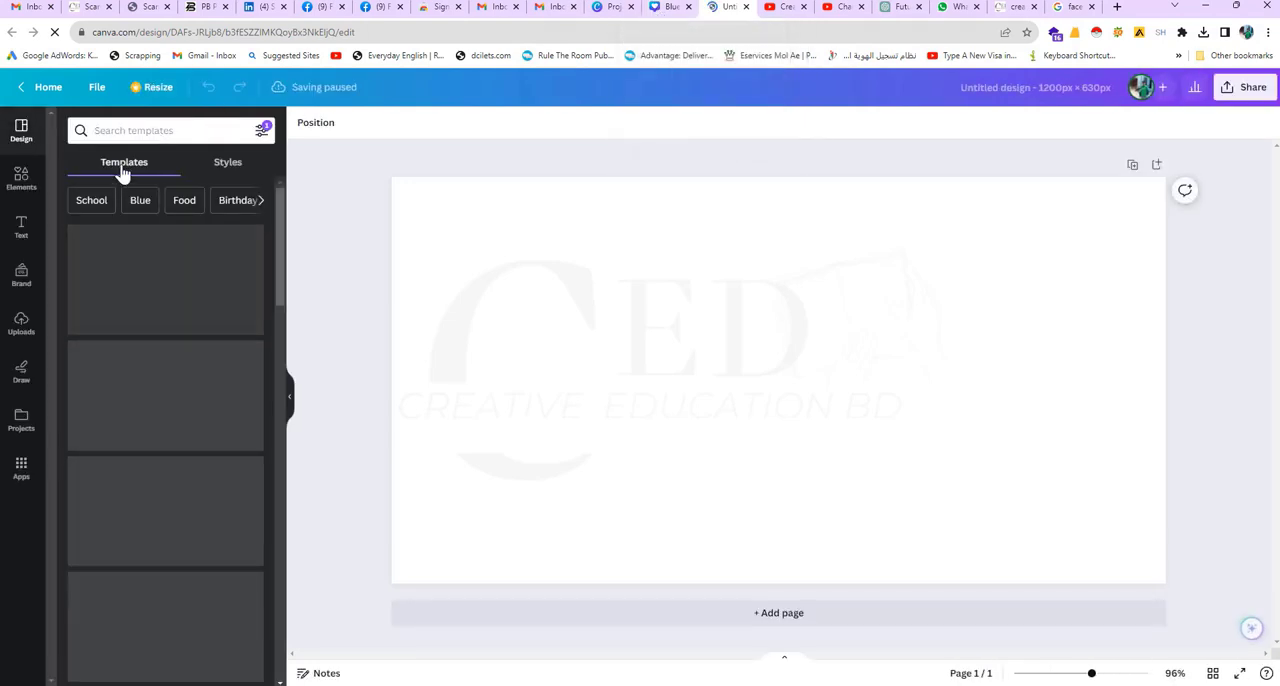
Step: Browse the templates and apply the "Talk to us" page of the Brown and Orange Neutral Delicate Organic Fashion Marketing Presentation
scroll(205, 352, "down", 1)
left_click(205, 352)
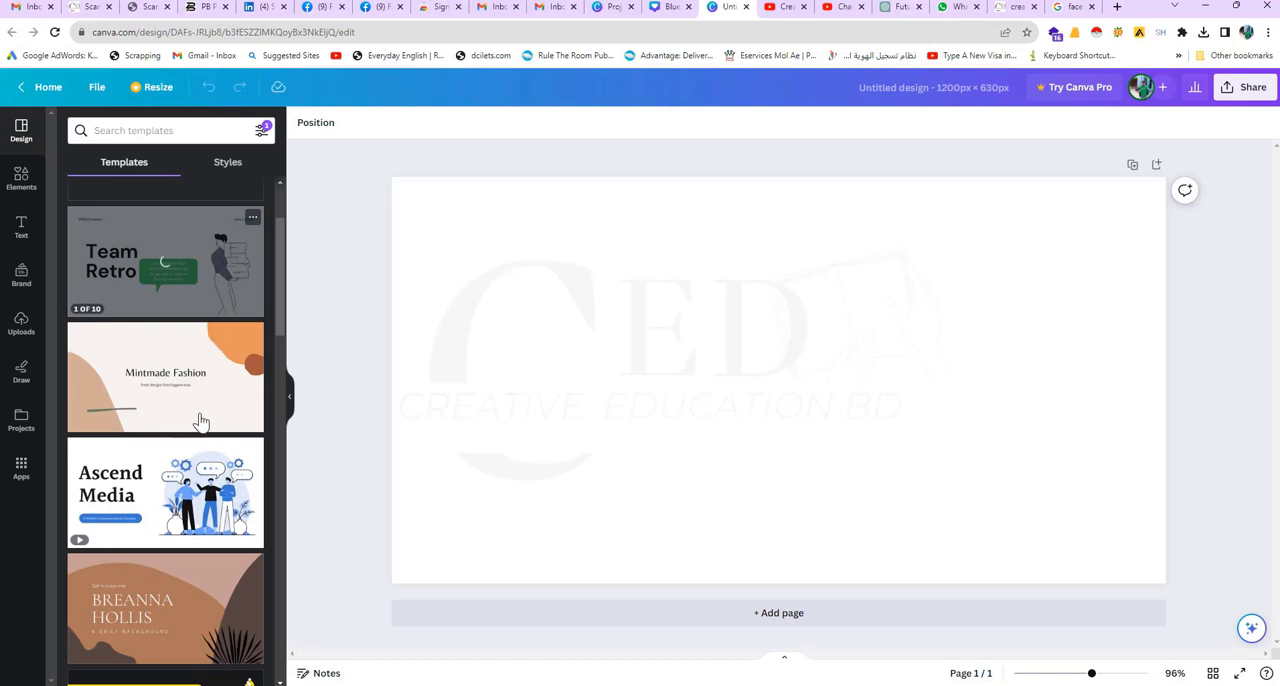
scroll(140, 485, "down", 5)
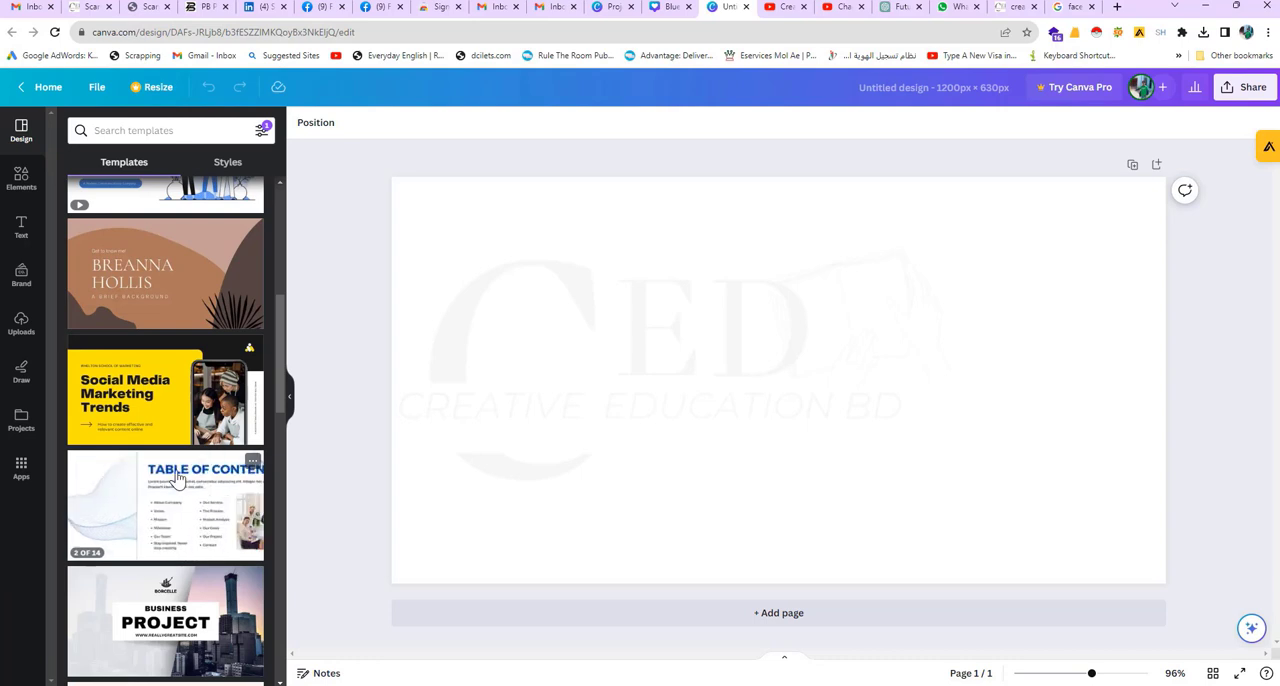
scroll(178, 476, "up", 1)
scroll(178, 470, "up", 3)
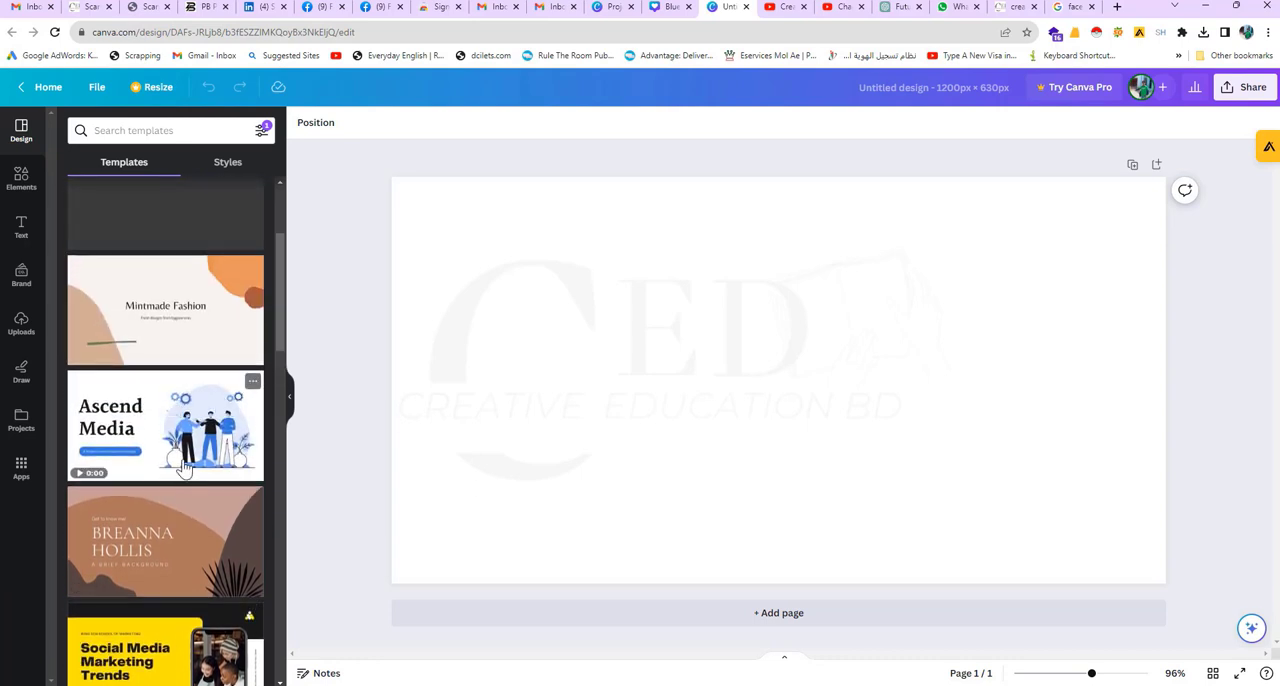
scroll(172, 427, "up", 1)
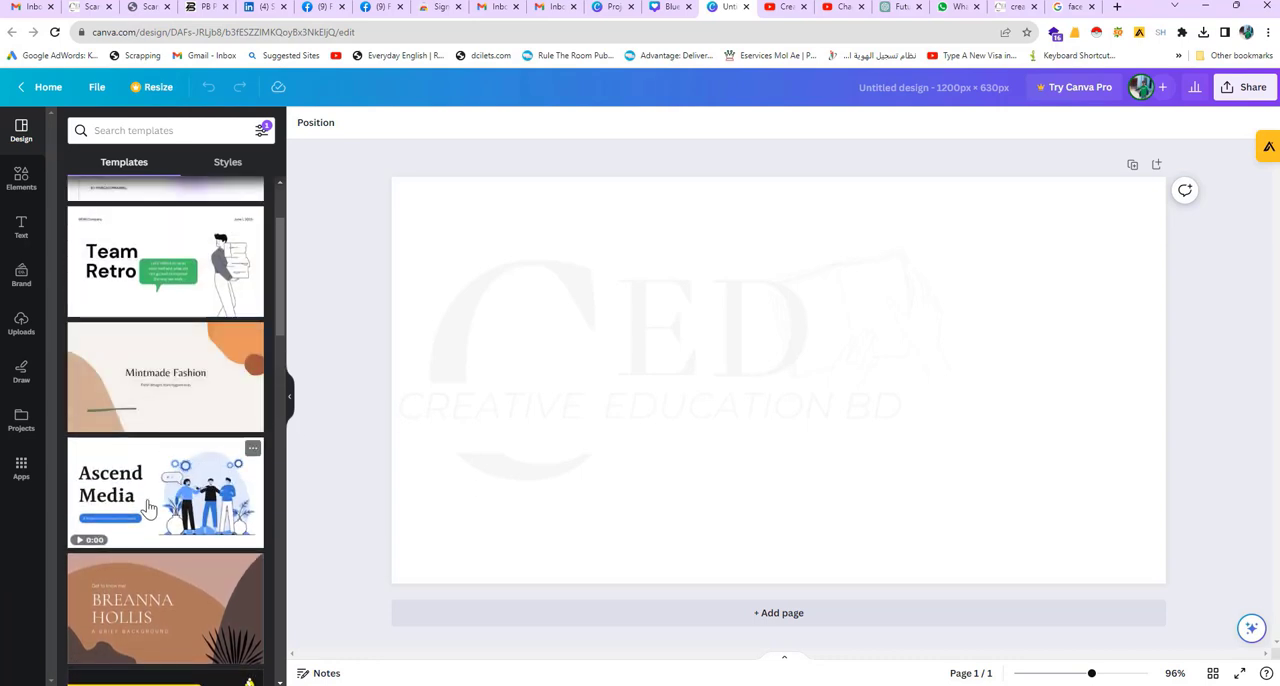
scroll(155, 470, "up", 1)
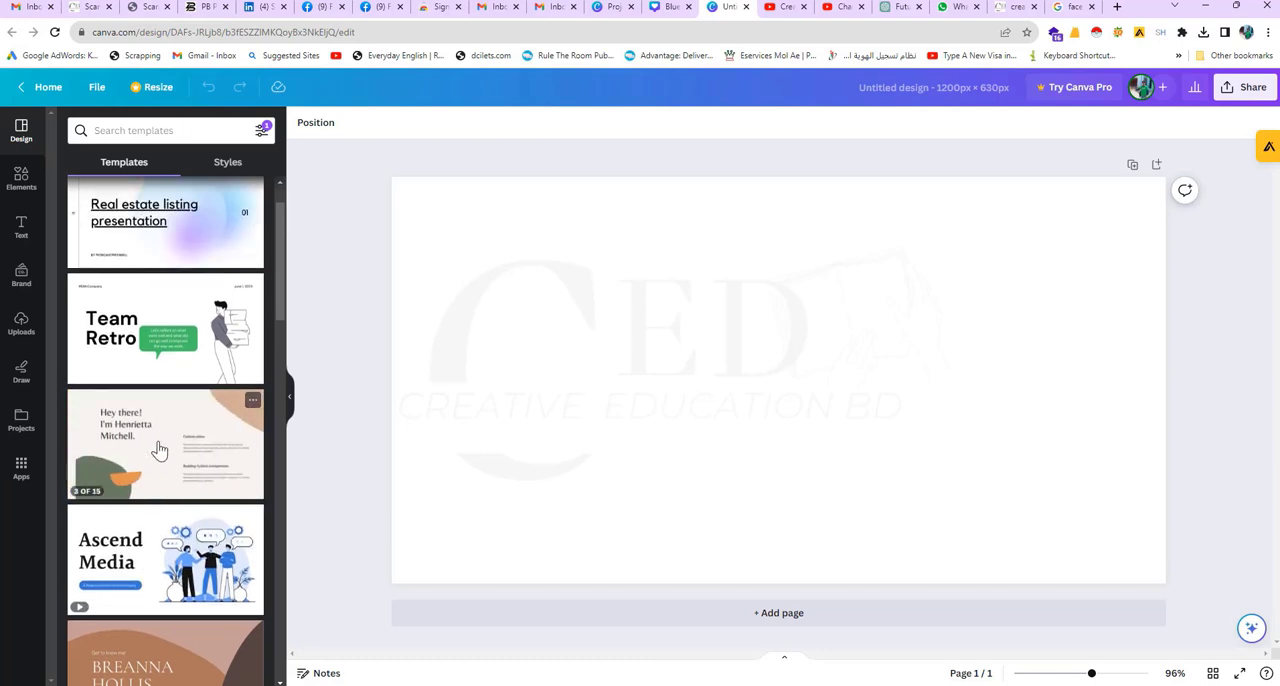
left_click(158, 447)
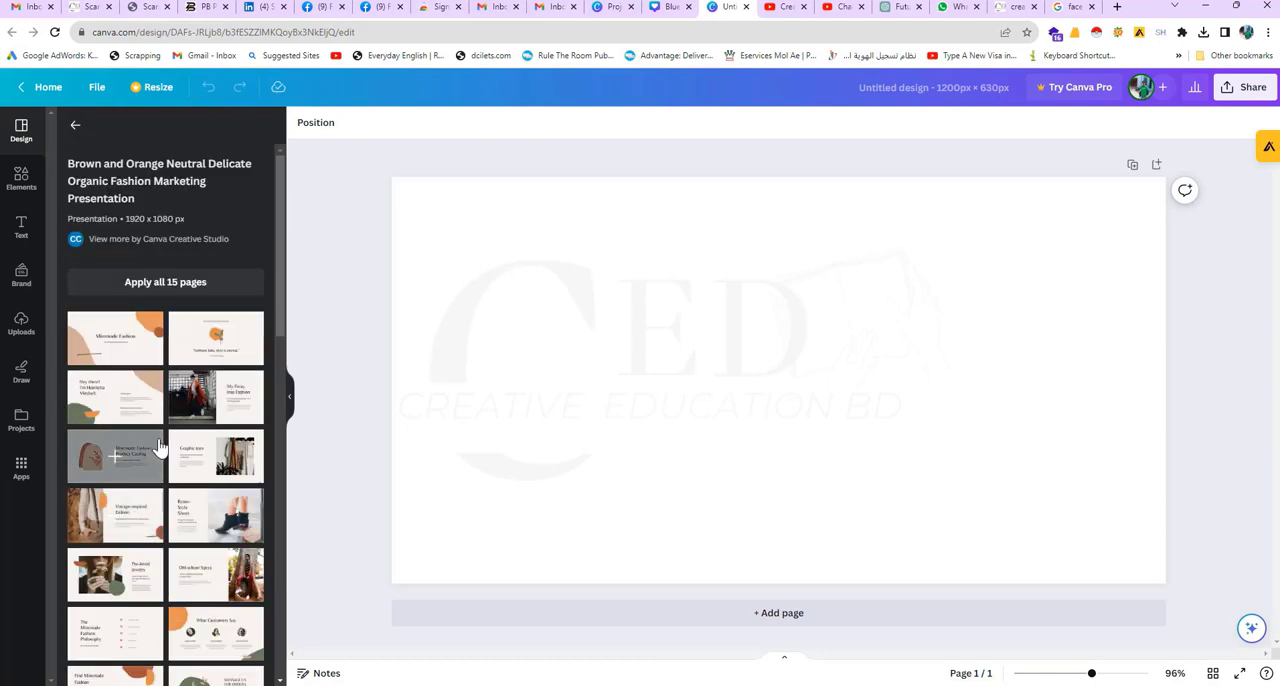
scroll(210, 397, "down", 2)
scroll(210, 397, "down", 4)
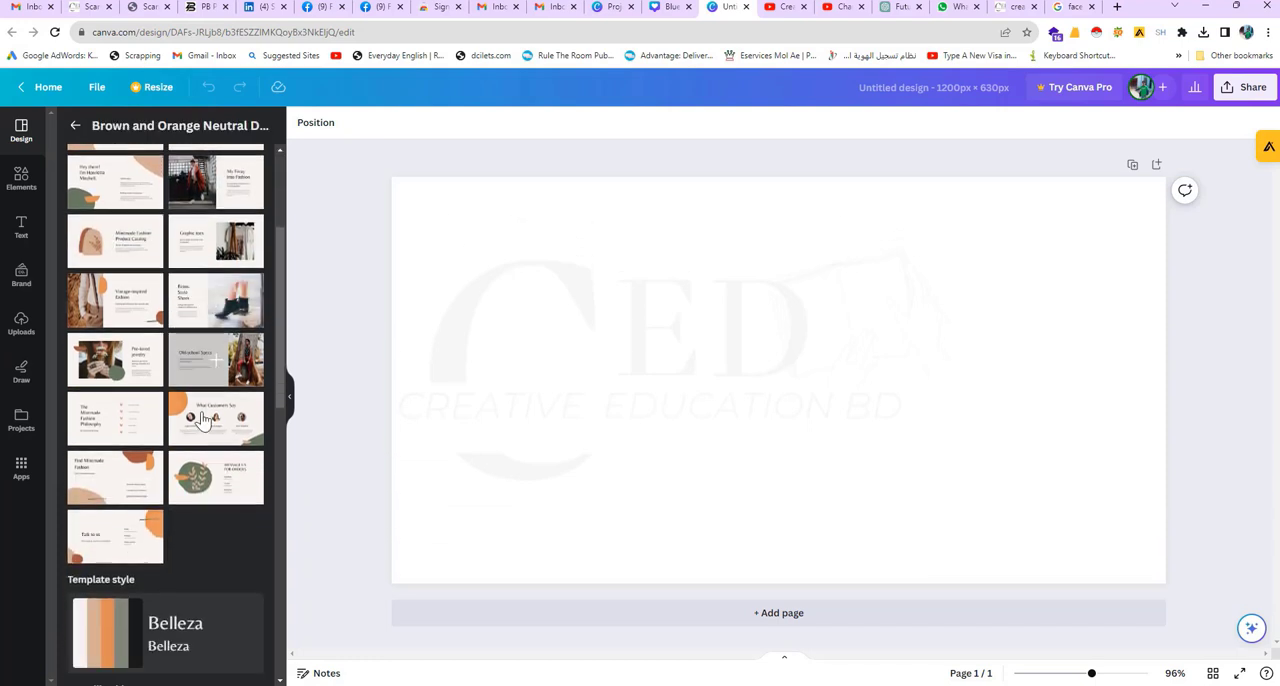
left_click(130, 358)
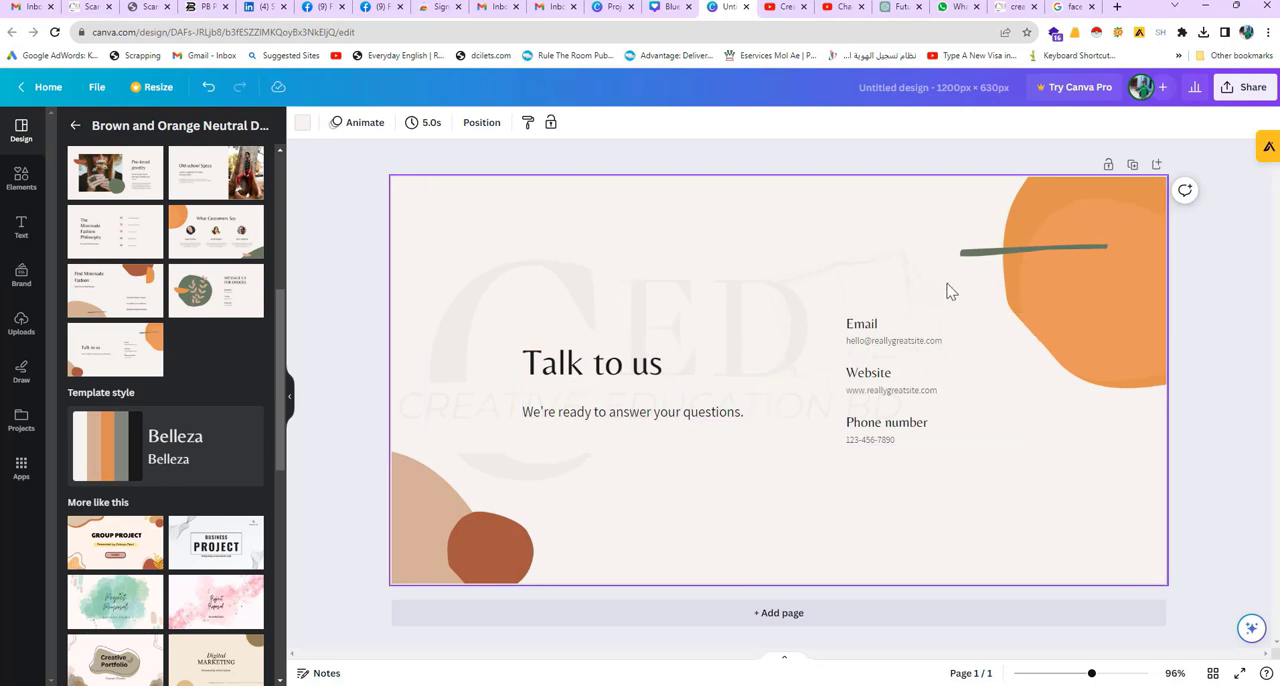
Step: Move the green stroke off the page and reposition the orange shape slightly lower along the page's right edge
left_click_drag(1066, 280, 1040, 411)
left_click_drag(1013, 252, 1085, 143)
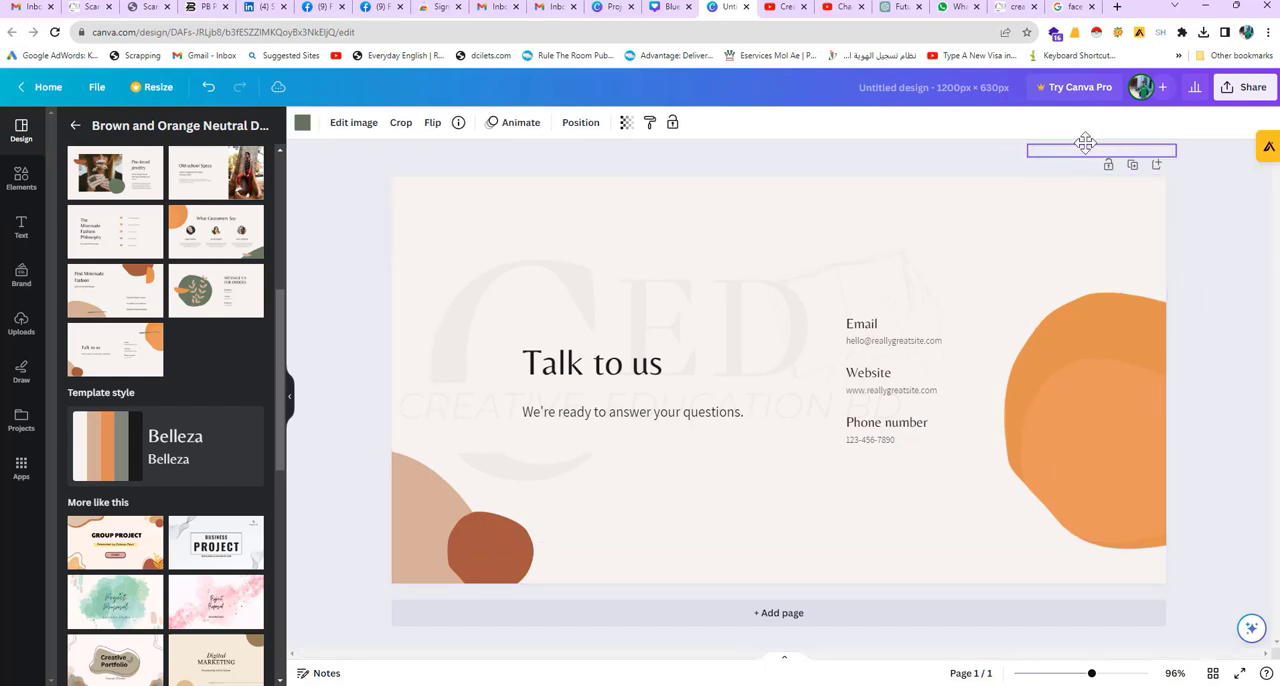
left_click_drag(1066, 432, 1063, 327)
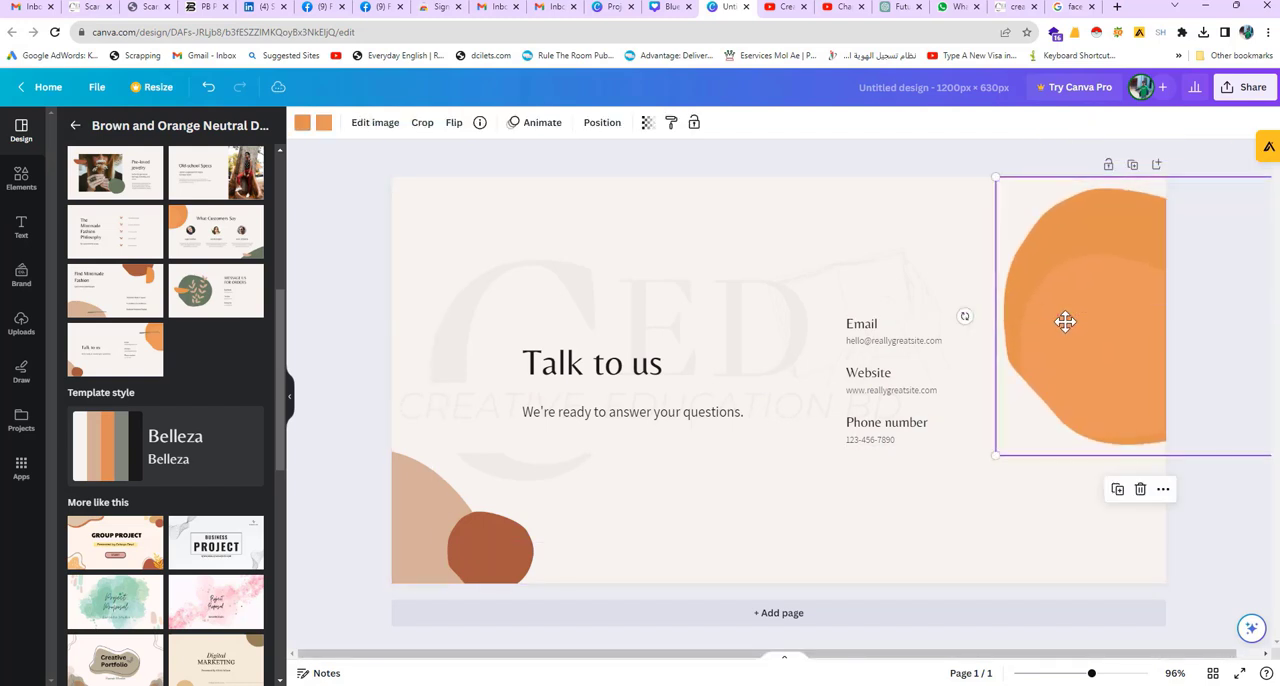
Step: Replace the "Talk to us" heading with the copied LinkedIn headline and widen its text box to about 988
left_click(590, 376)
left_click(589, 378)
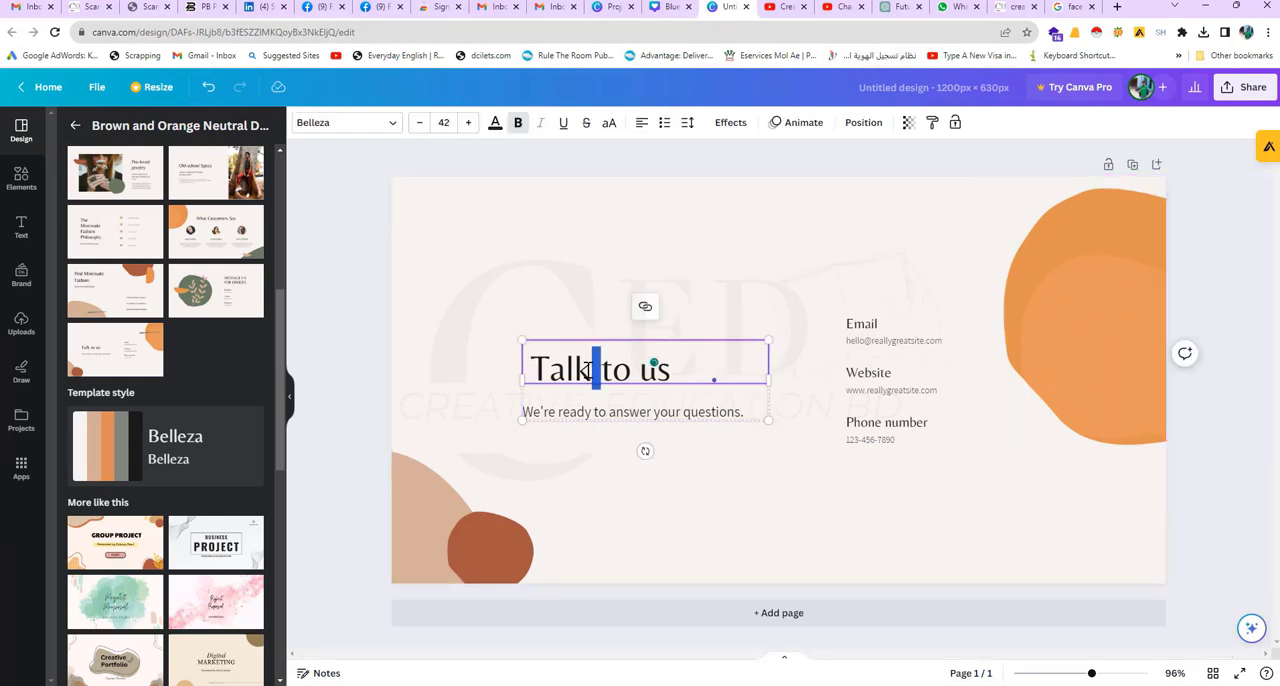
triple_click(588, 371)
type("LinkedIn Post: 🚀 Empowering Futures with CED: Elevate Learning, IT, and Financial Services 🚀")
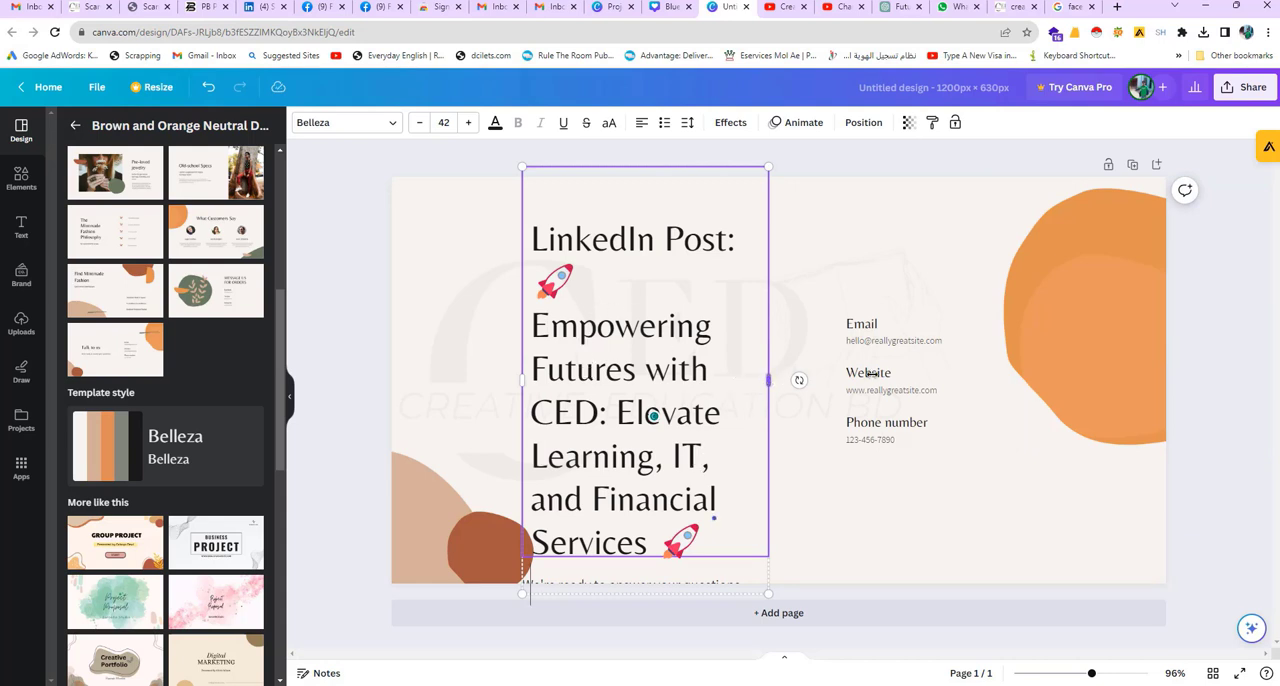
left_click_drag(870, 373, 1163, 362)
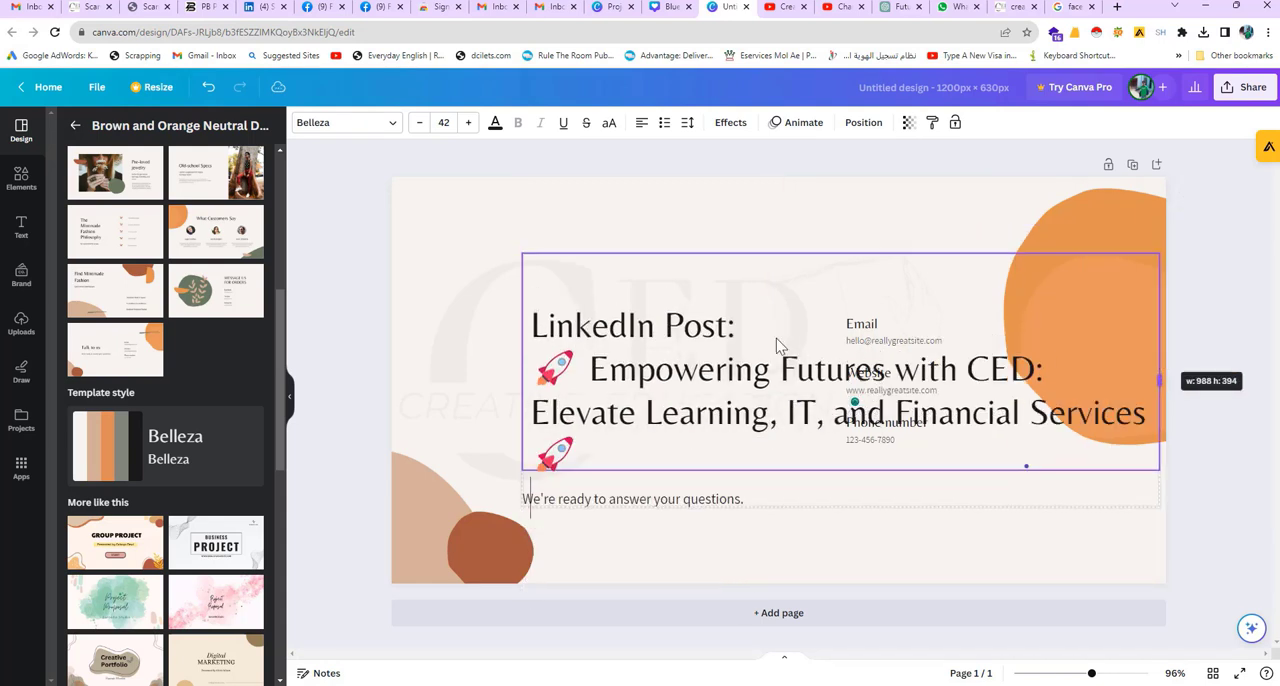
Step: Delete the "LinkedIn Post:" line and refit the heading box from the page's left edge so it clears the orange shape
left_click_drag(703, 326, 650, 290)
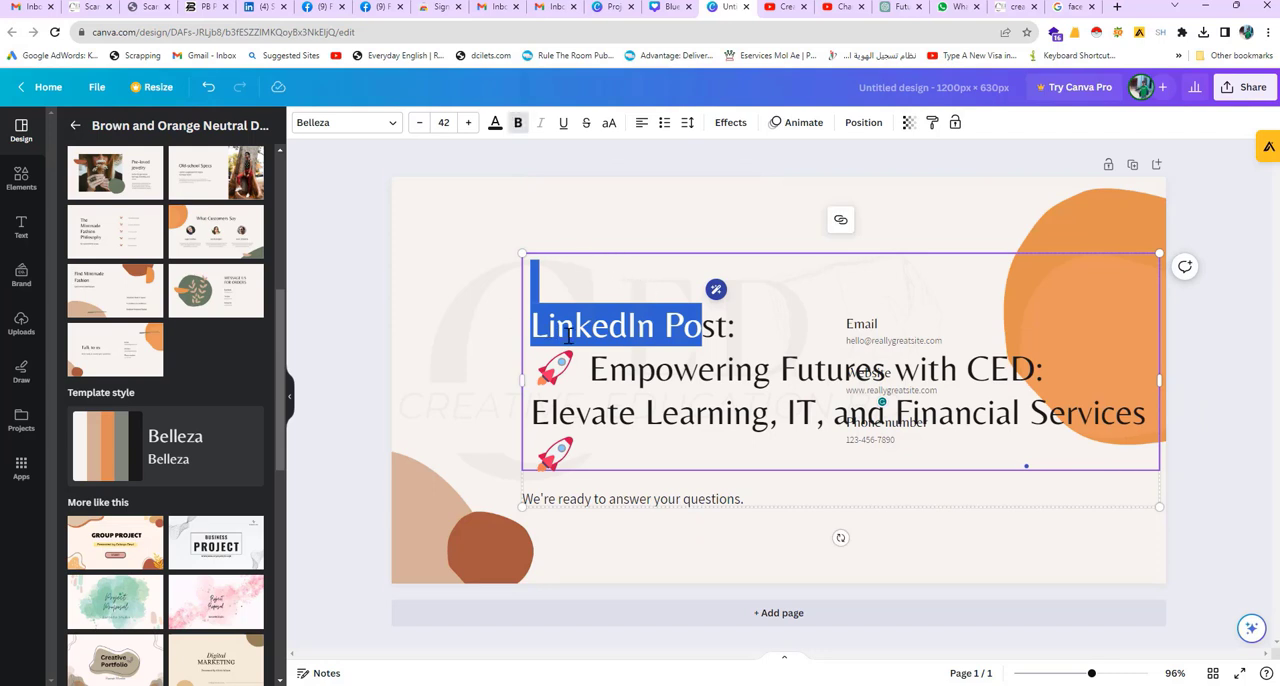
left_click_drag(518, 381, 370, 378)
left_click_drag(530, 332, 423, 262)
double_click(577, 268)
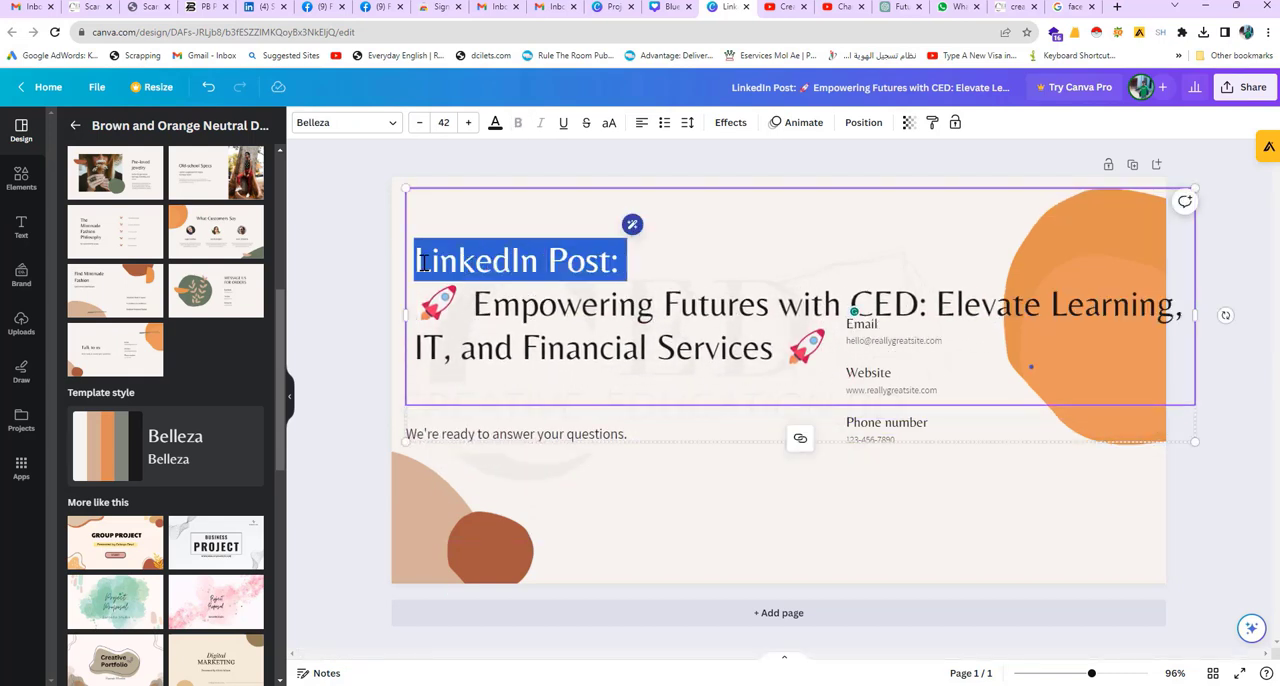
key("BackSpace")
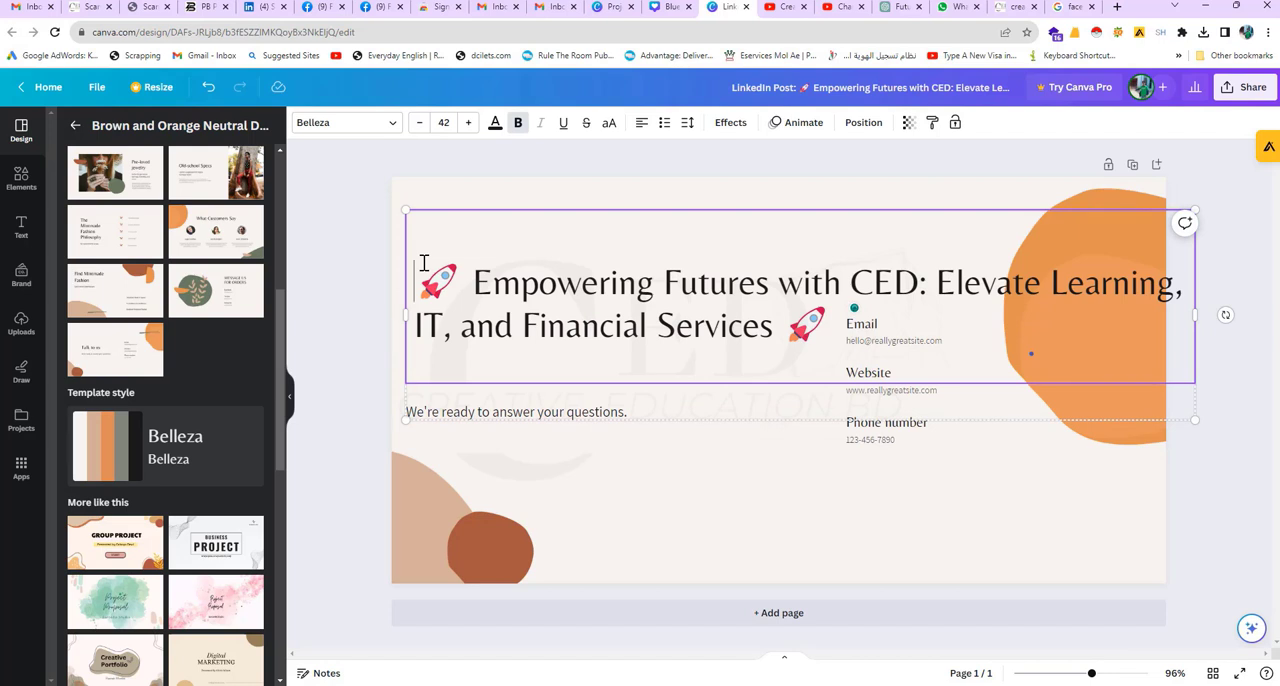
key("BackSpace")
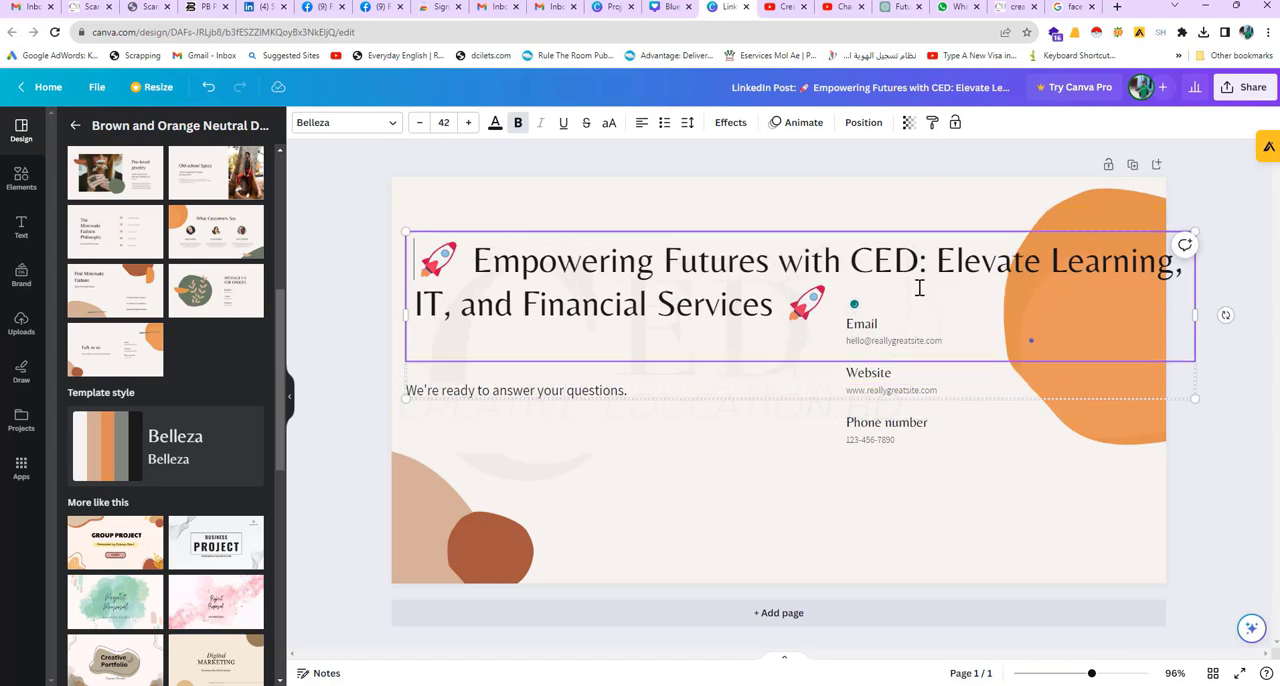
left_click_drag(1137, 312, 998, 308)
left_click(802, 485)
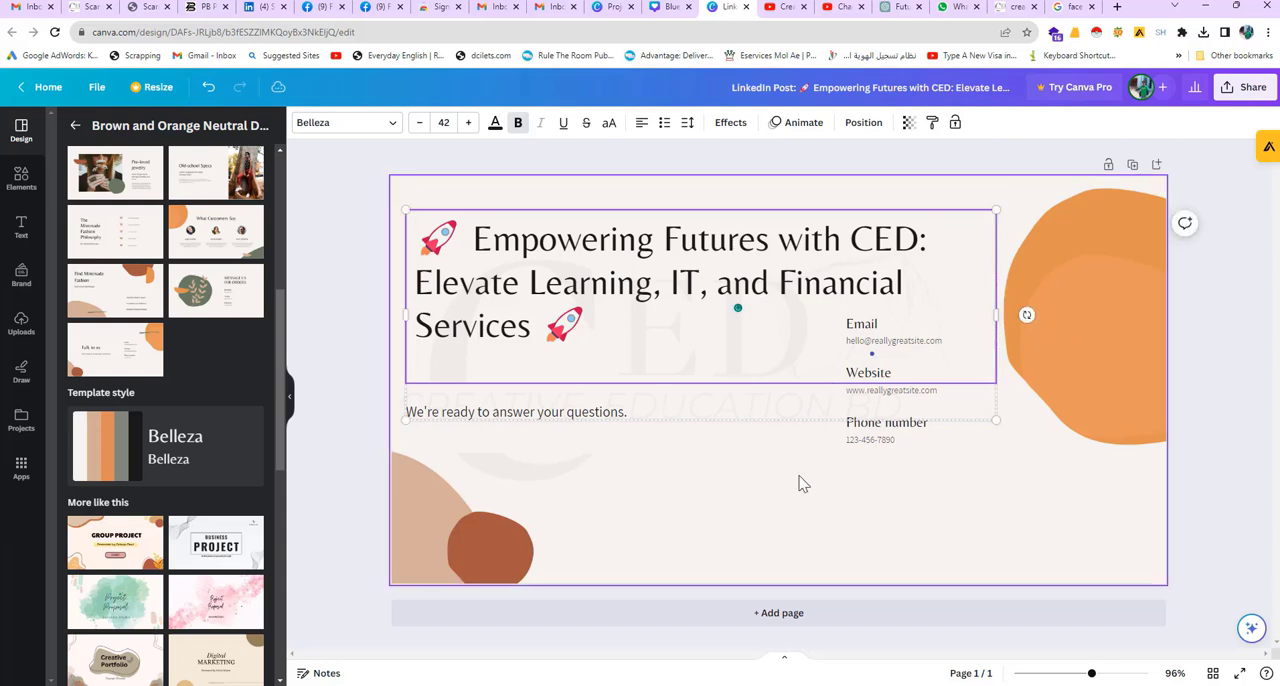
left_click(866, 347)
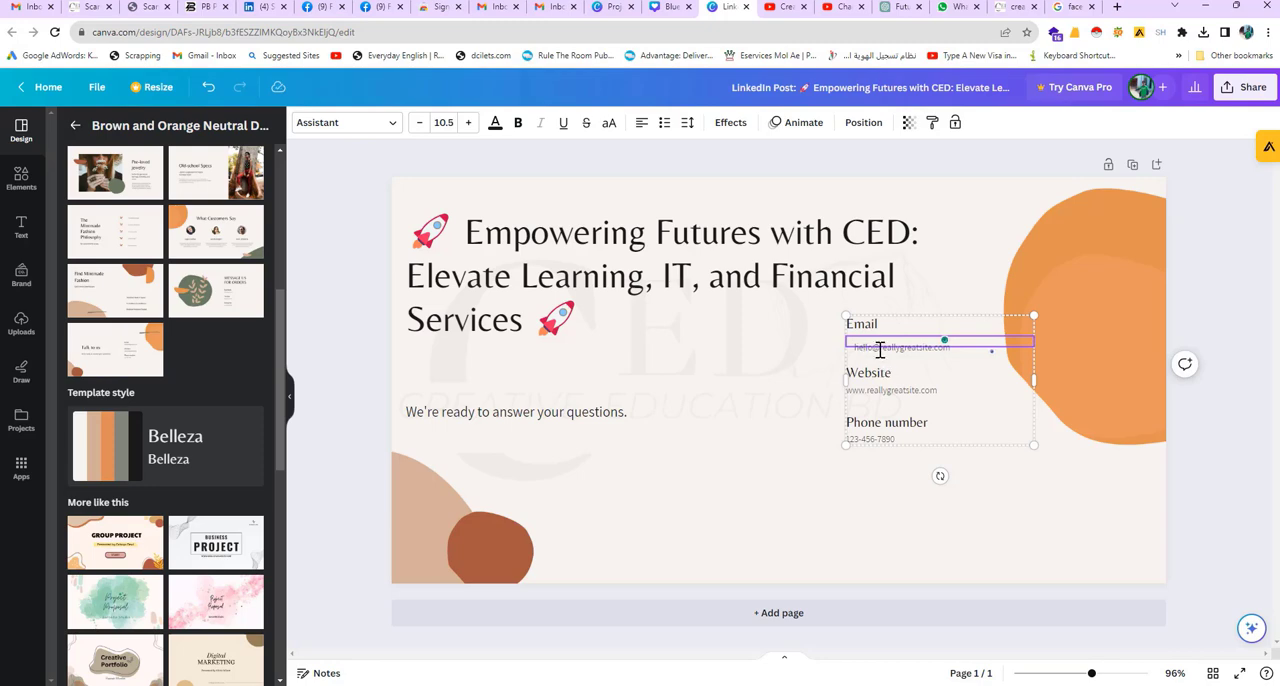
double_click(880, 347)
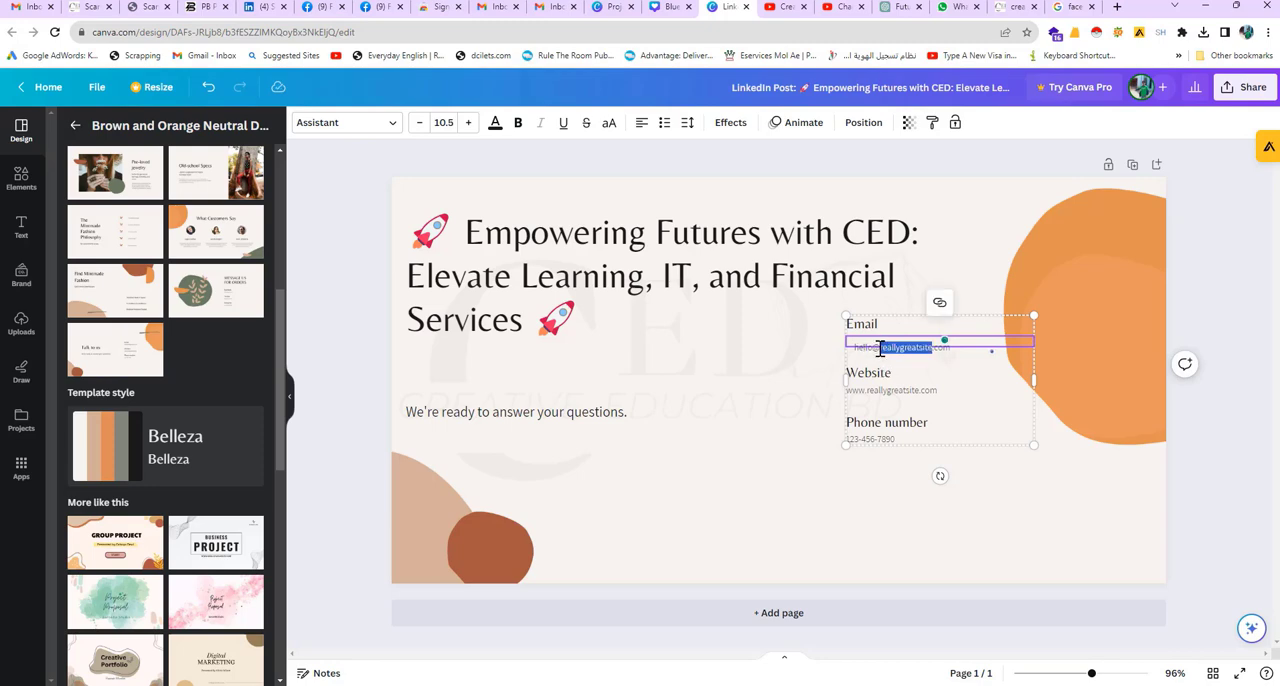
left_click(252, 9)
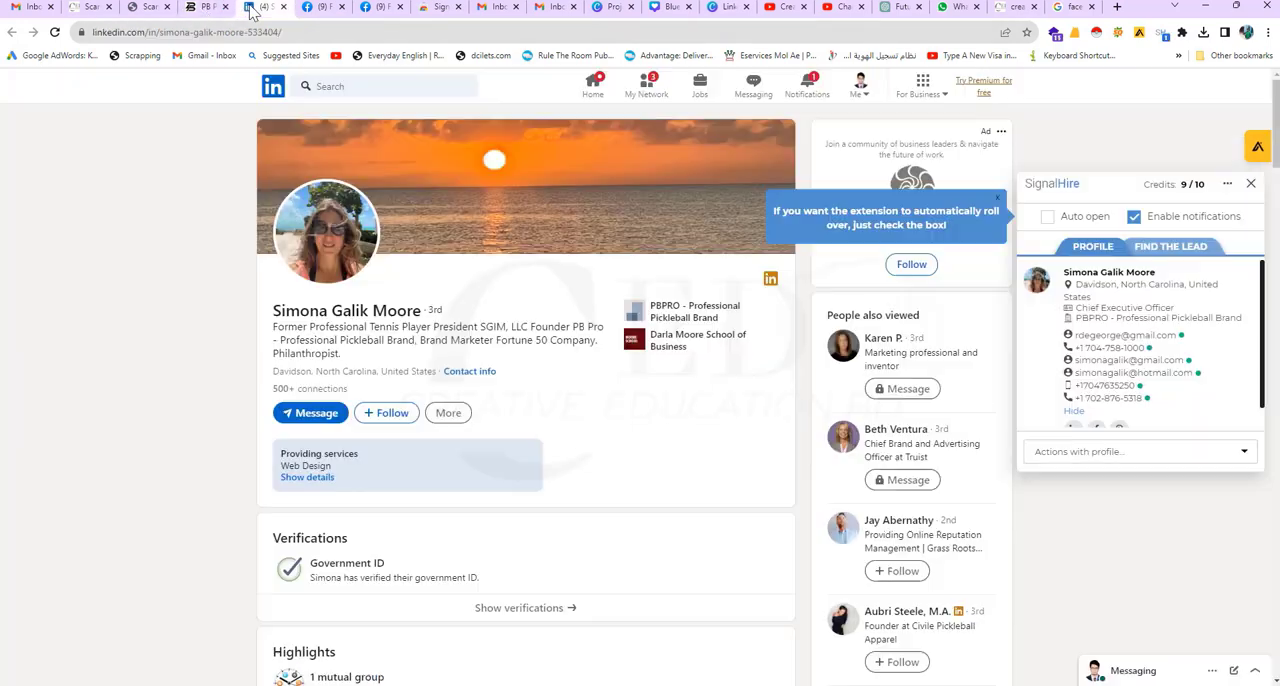
left_click(130, 9)
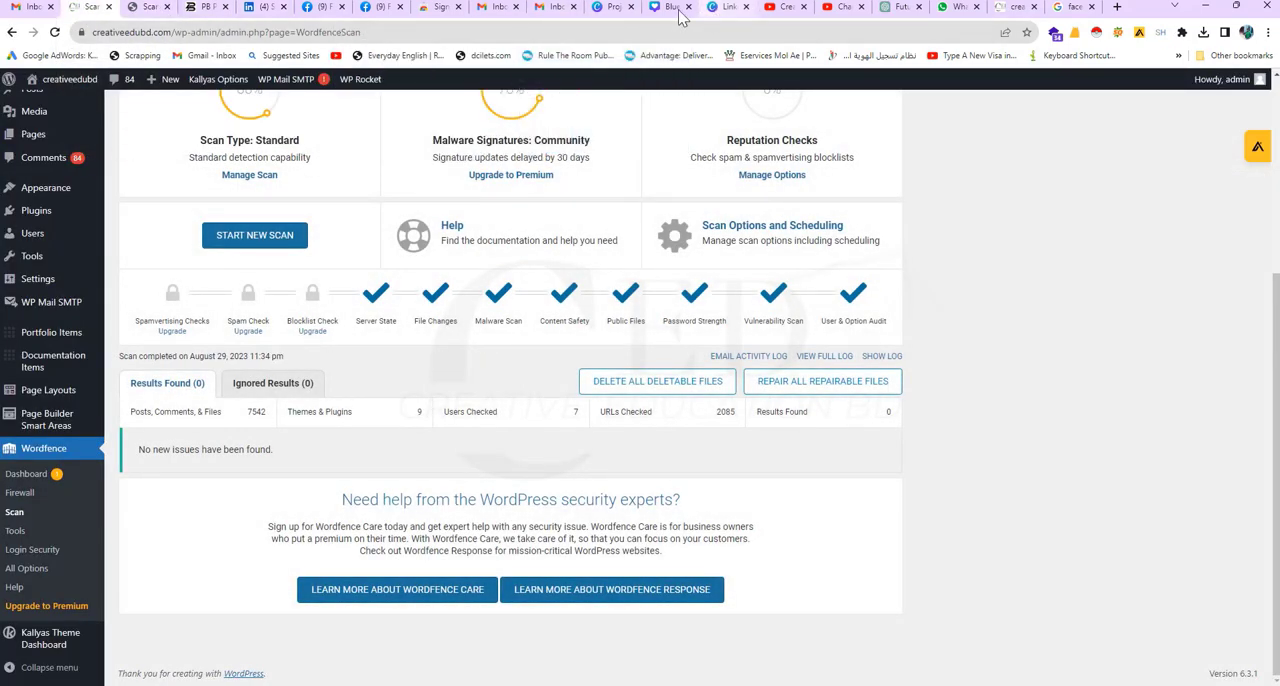
left_click(150, 8)
left_click(90, 10)
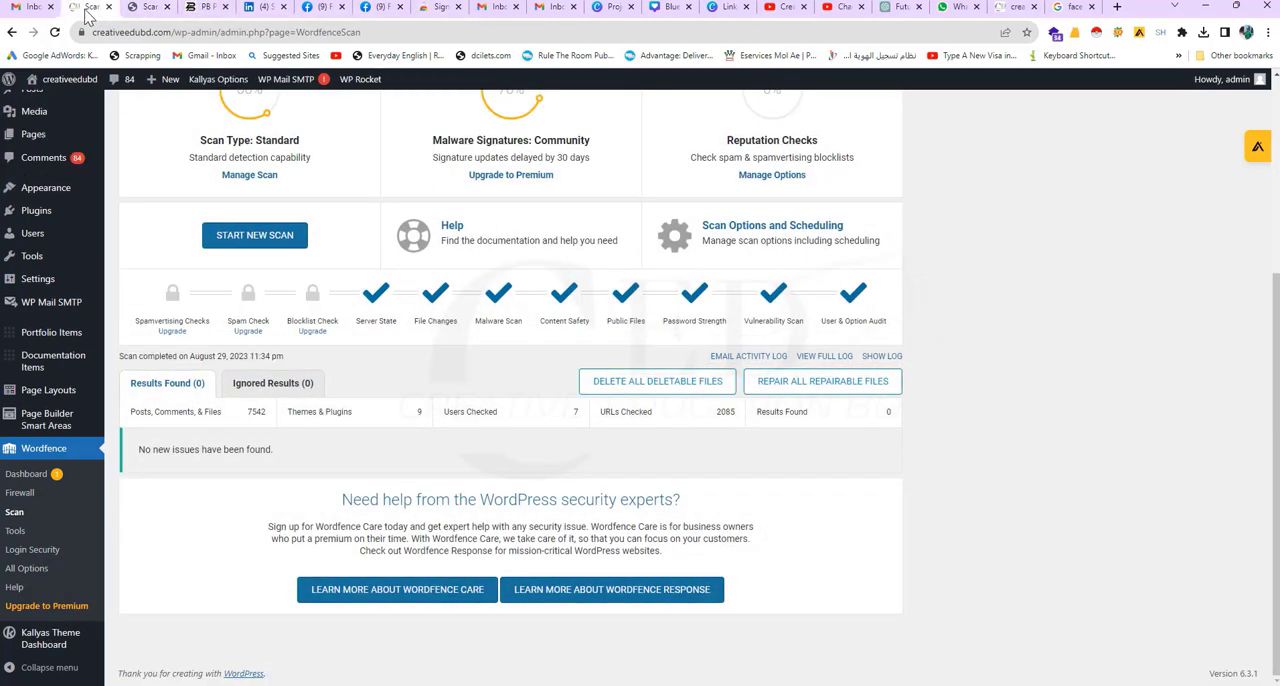
mouse_move(54, 83)
left_click(41, 107, "ctrl")
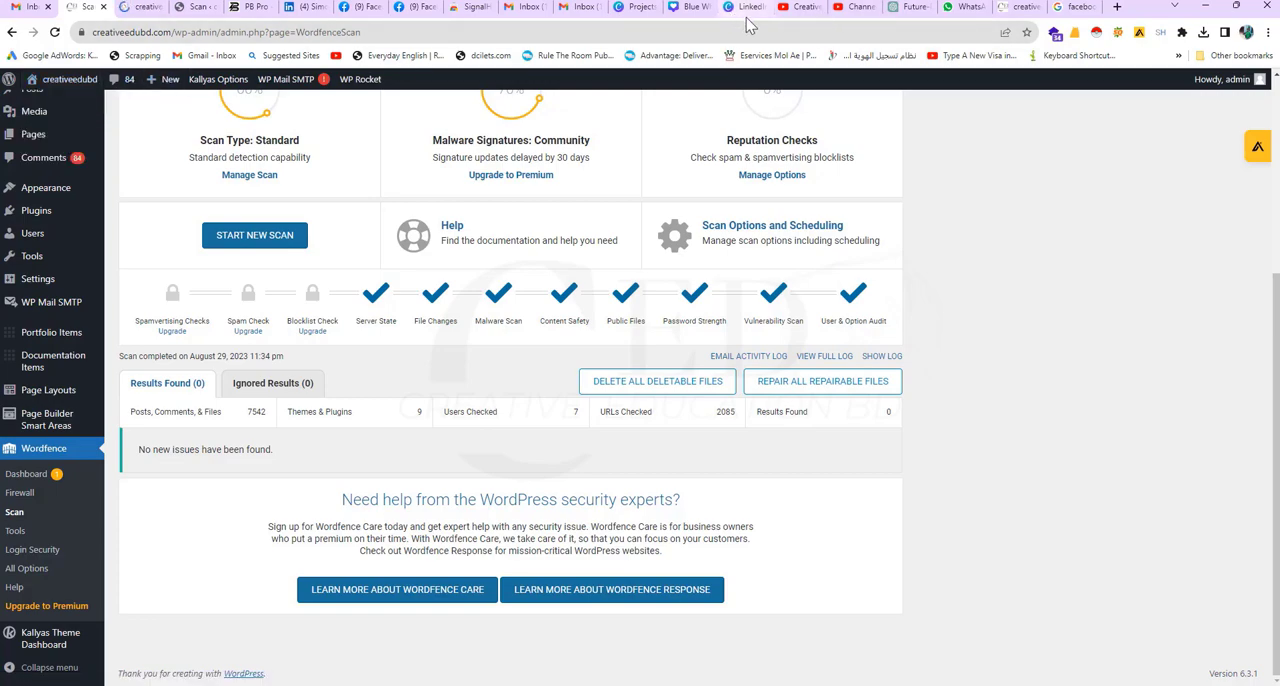
Step: Switch to the creativeedubd.com website and copy the company's email address from its Corporate Headquarters section
left_click(1018, 7)
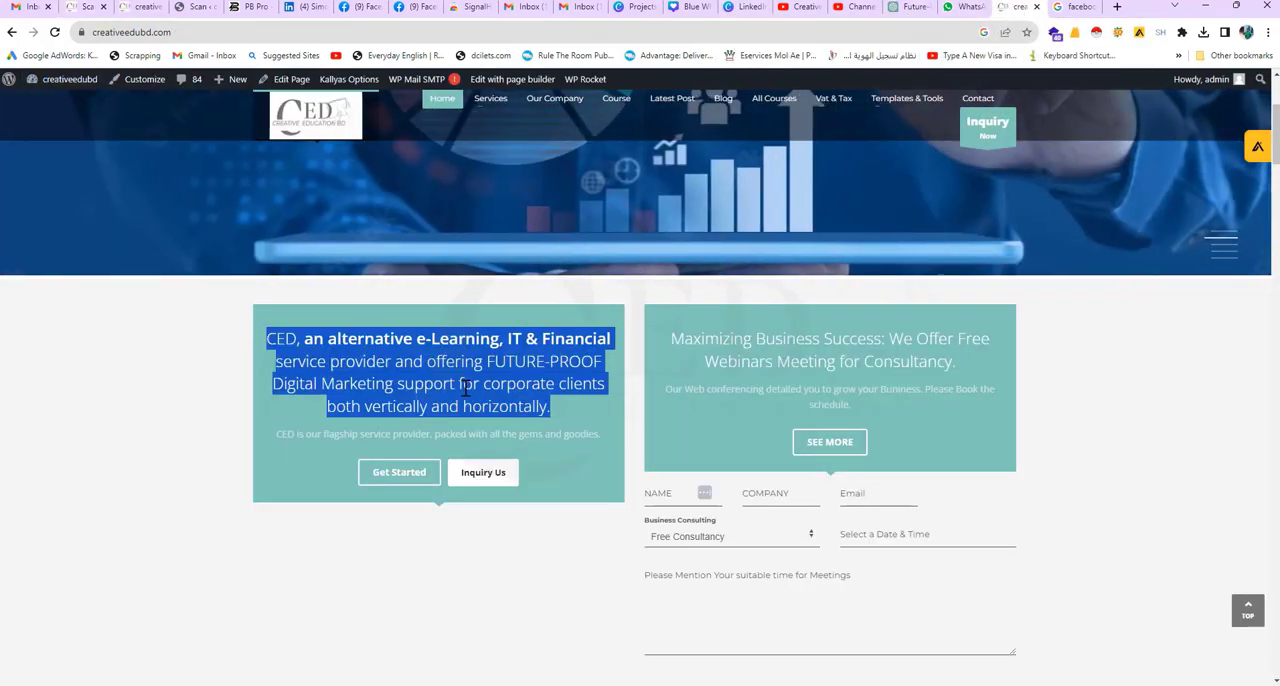
scroll(465, 388, "down", 20)
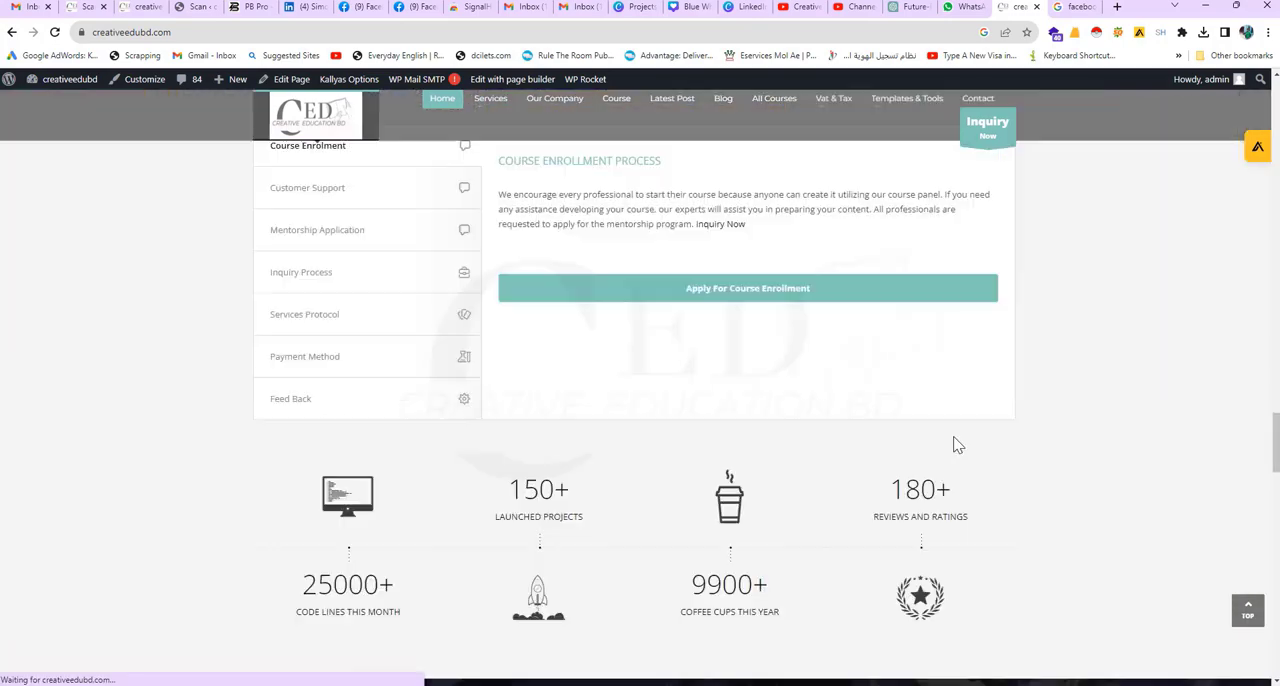
scroll(957, 445, "down", 20)
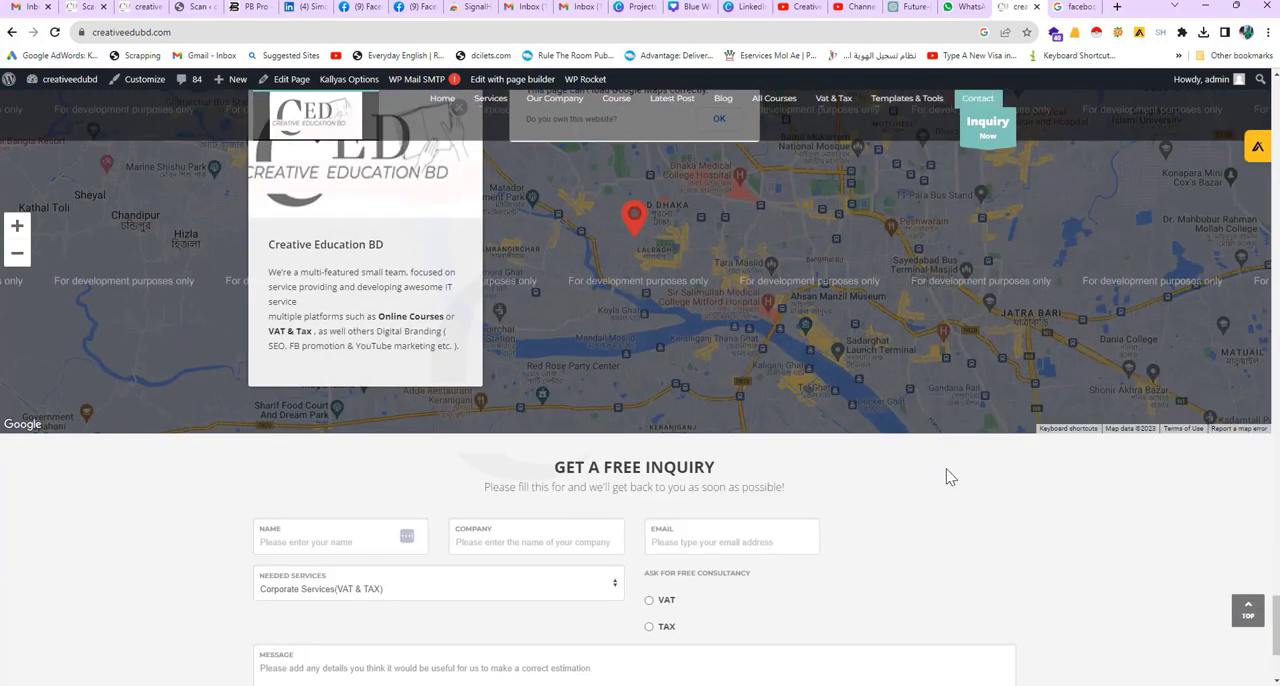
scroll(950, 477, "up", 4)
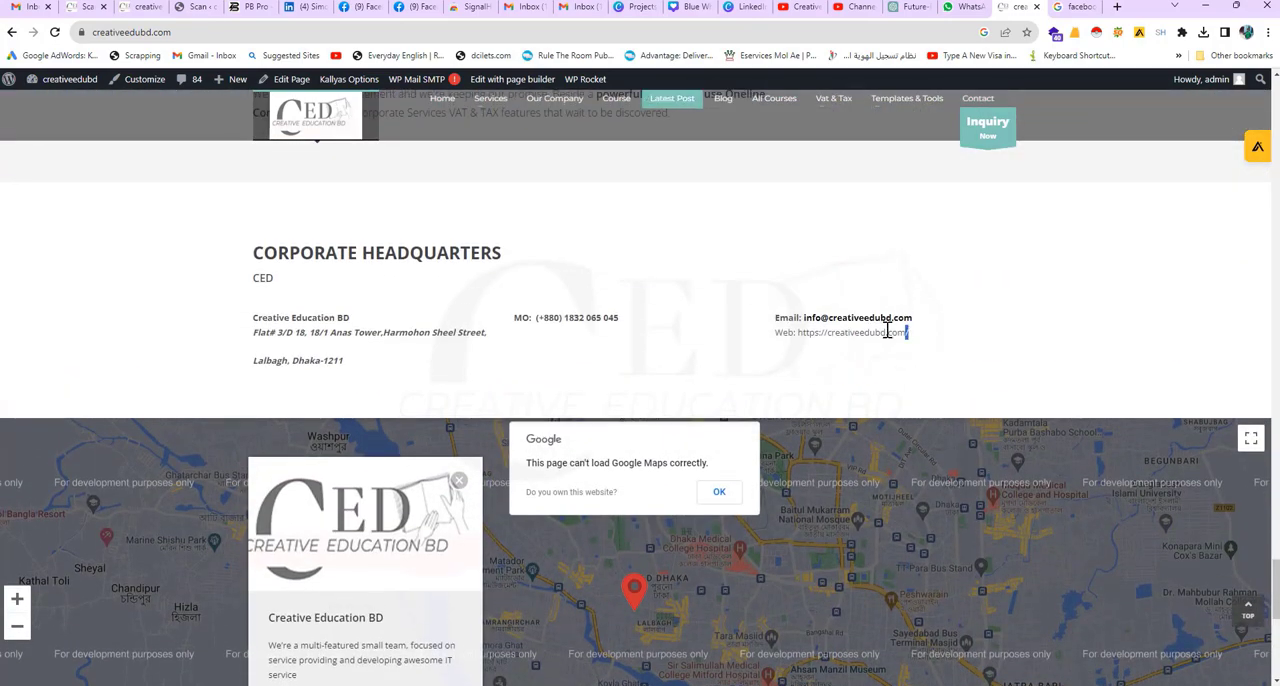
left_click_drag(887, 331, 780, 318)
left_click(936, 328)
left_click_drag(914, 318, 806, 320)
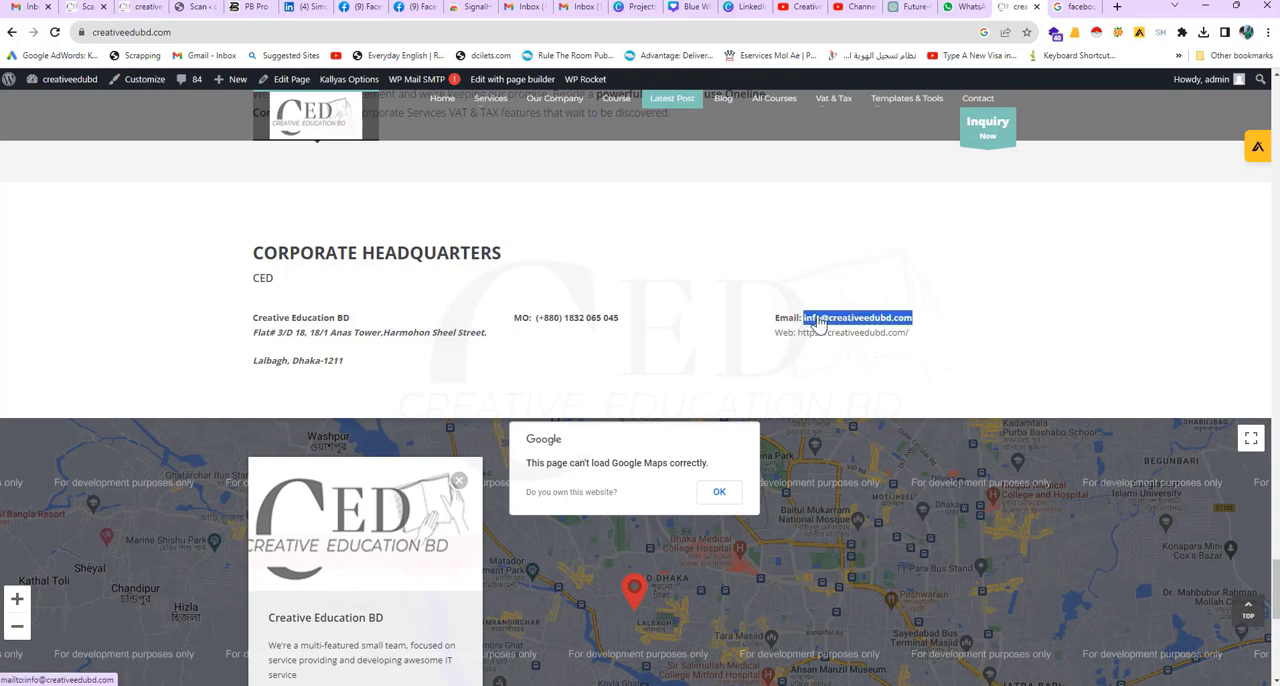
right_click(818, 320)
left_click(858, 422)
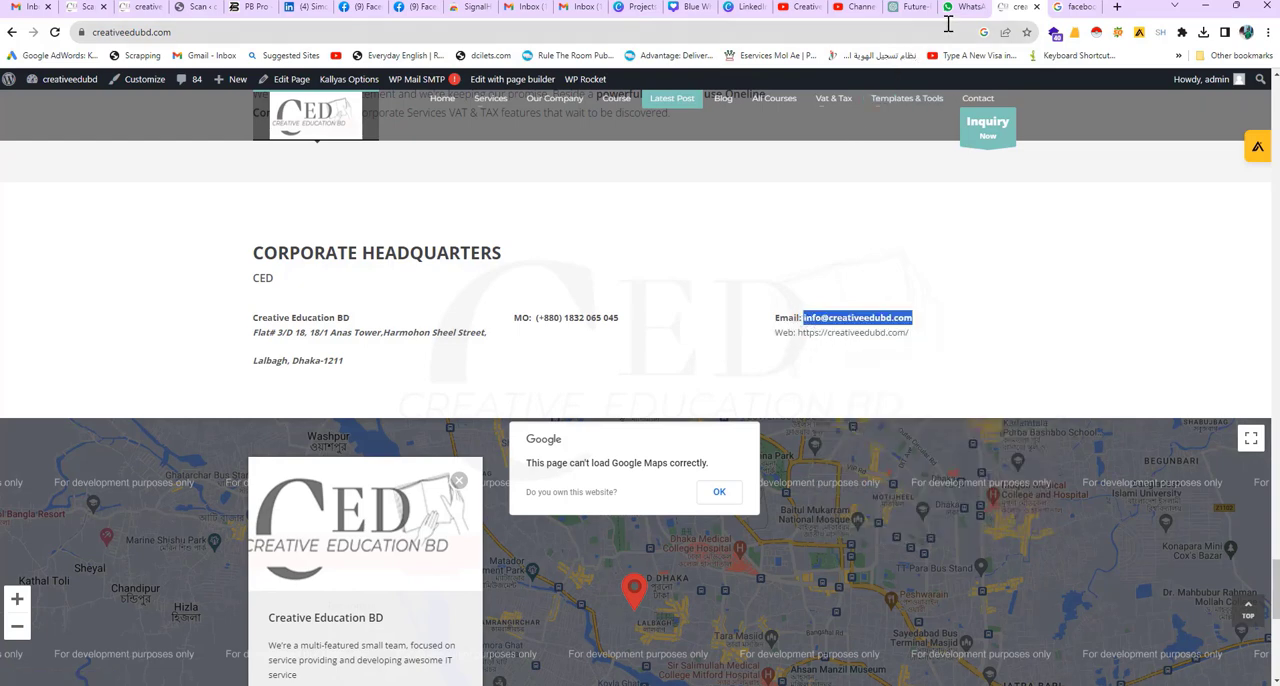
Step: Return to the Canva design and replace the placeholder address under Email with the copied company email
left_click(748, 8)
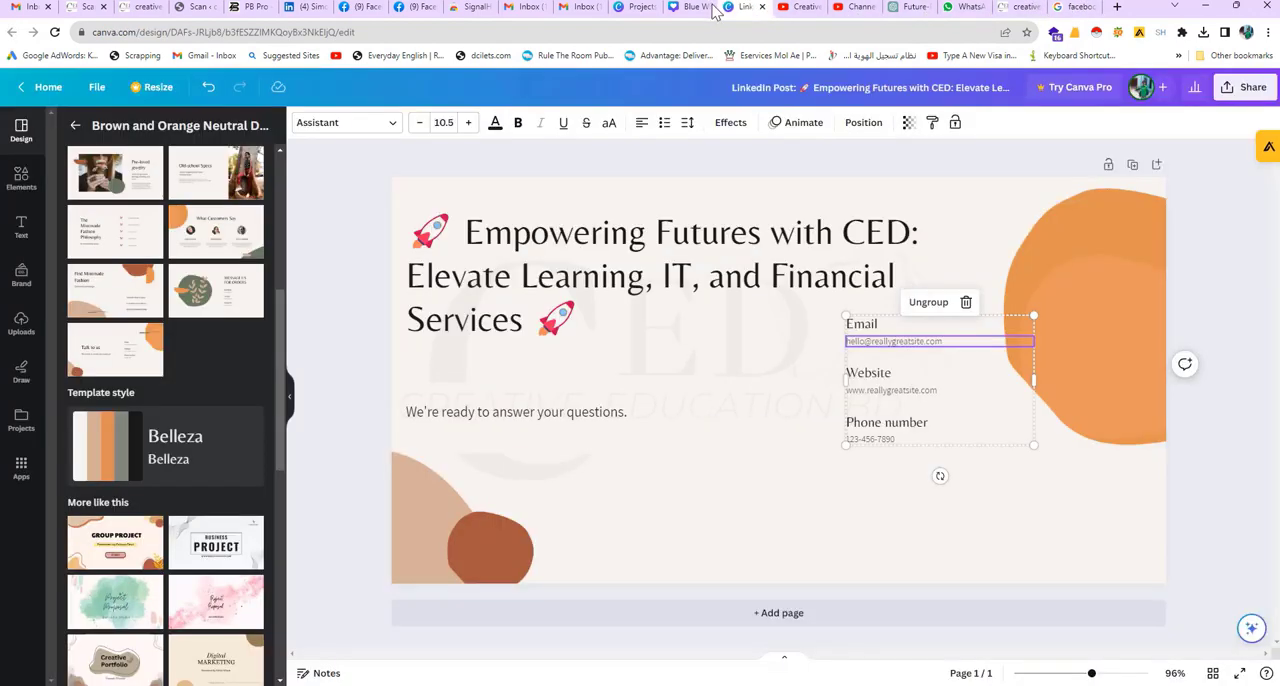
double_click(897, 345)
key("ctrl+v")
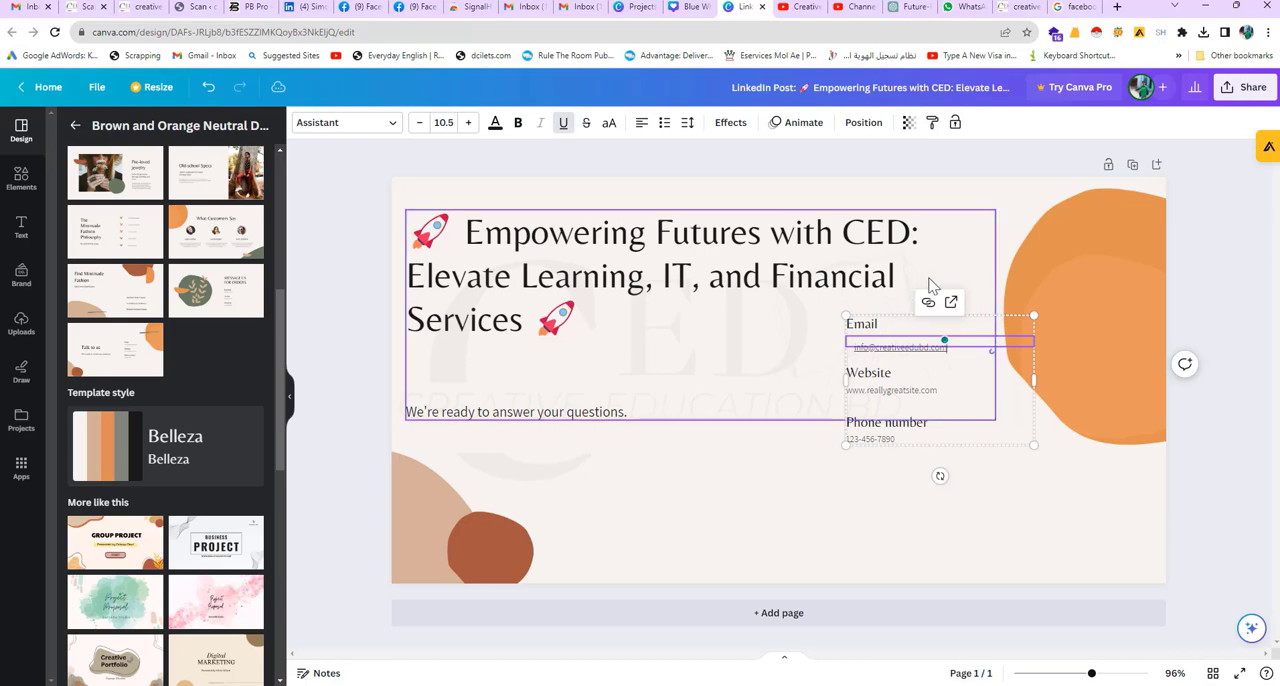
left_click(888, 292)
Step: Copy the creativeedubd.com address from the CED website and apply it to the placeholder address under Website in the Canva design
left_click(868, 400)
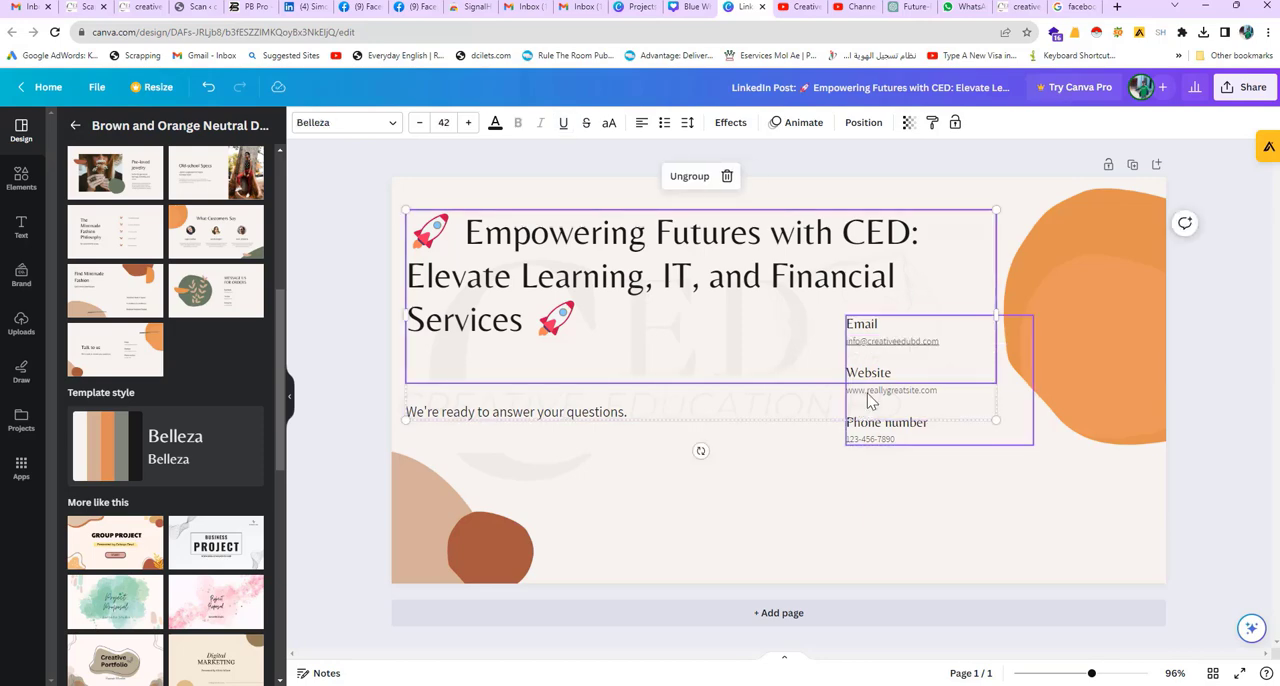
left_click(869, 400)
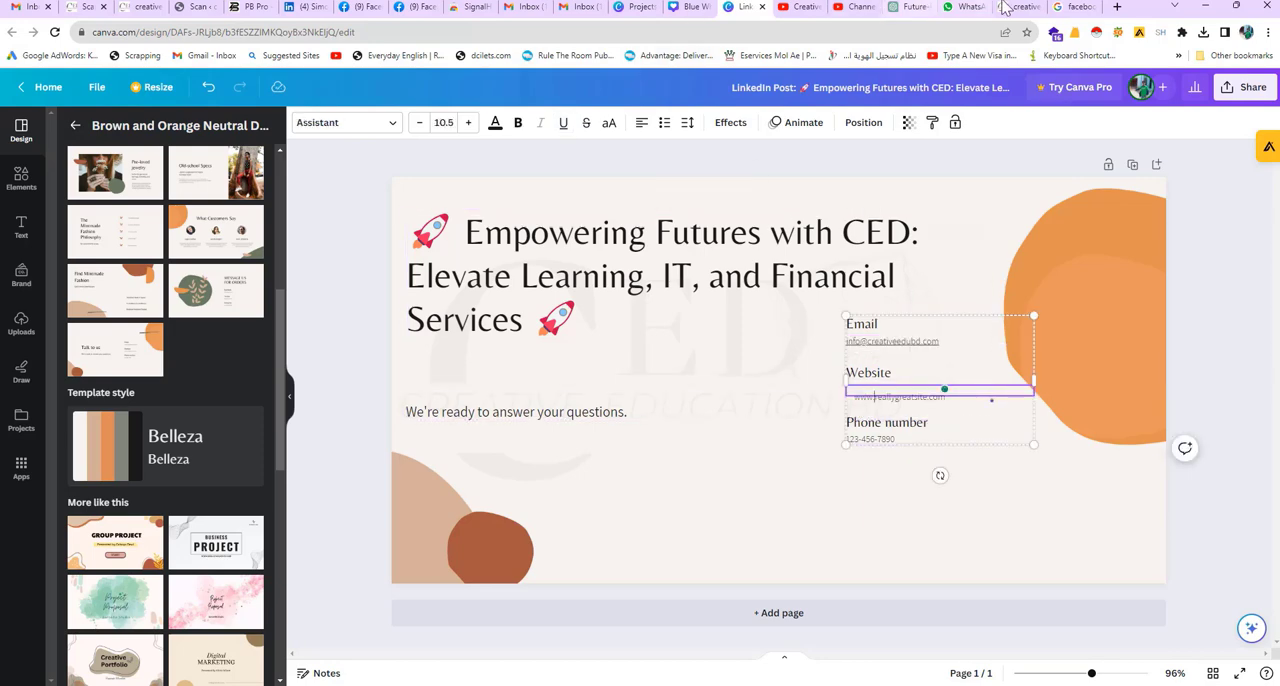
left_click(1010, 7)
left_click(131, 32)
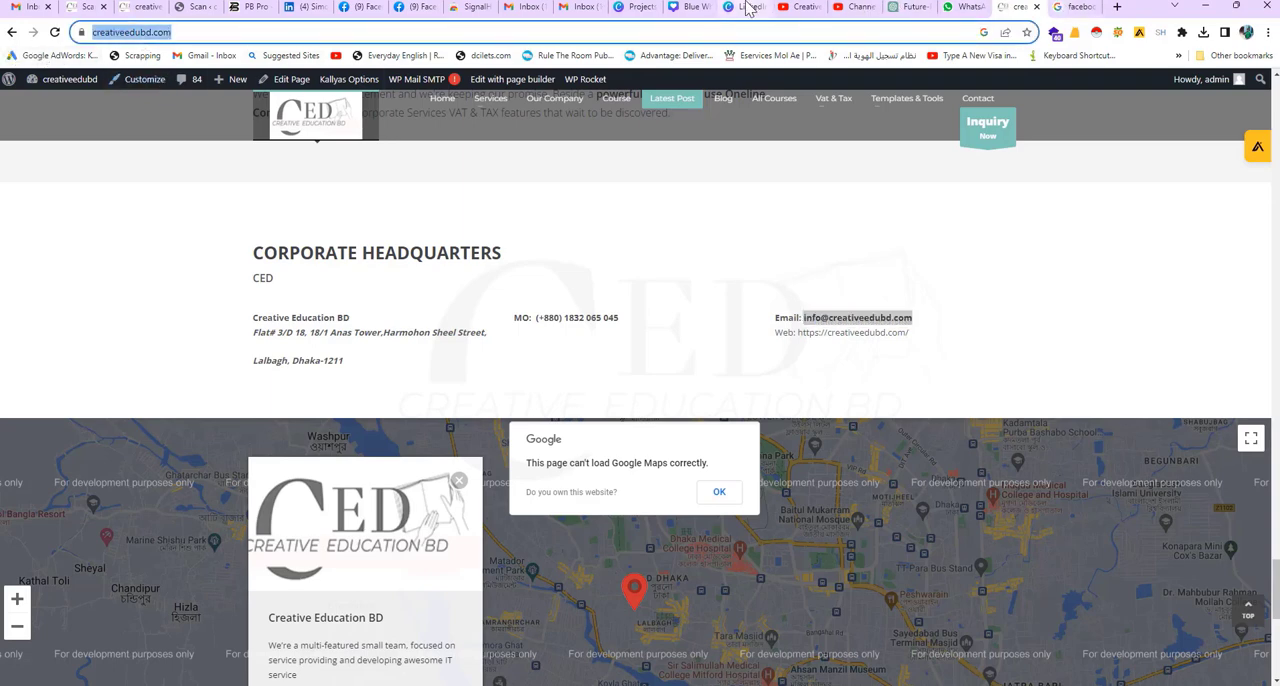
left_click(745, 8)
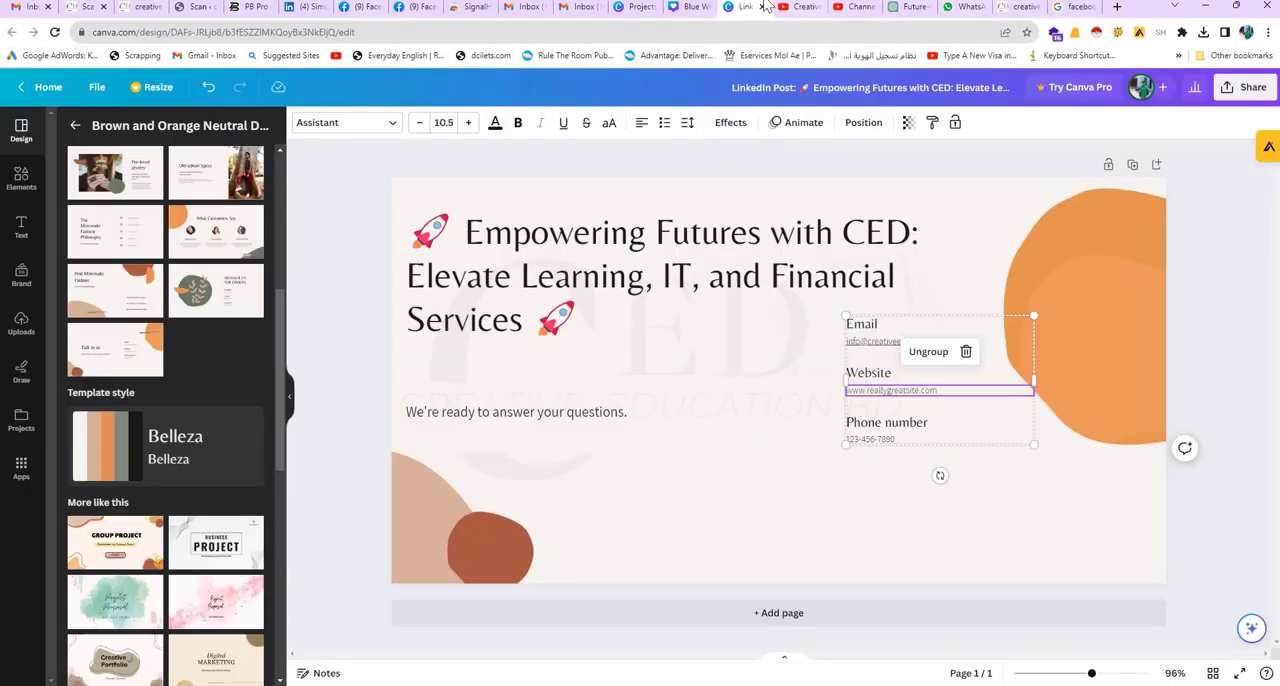
left_click(680, 8)
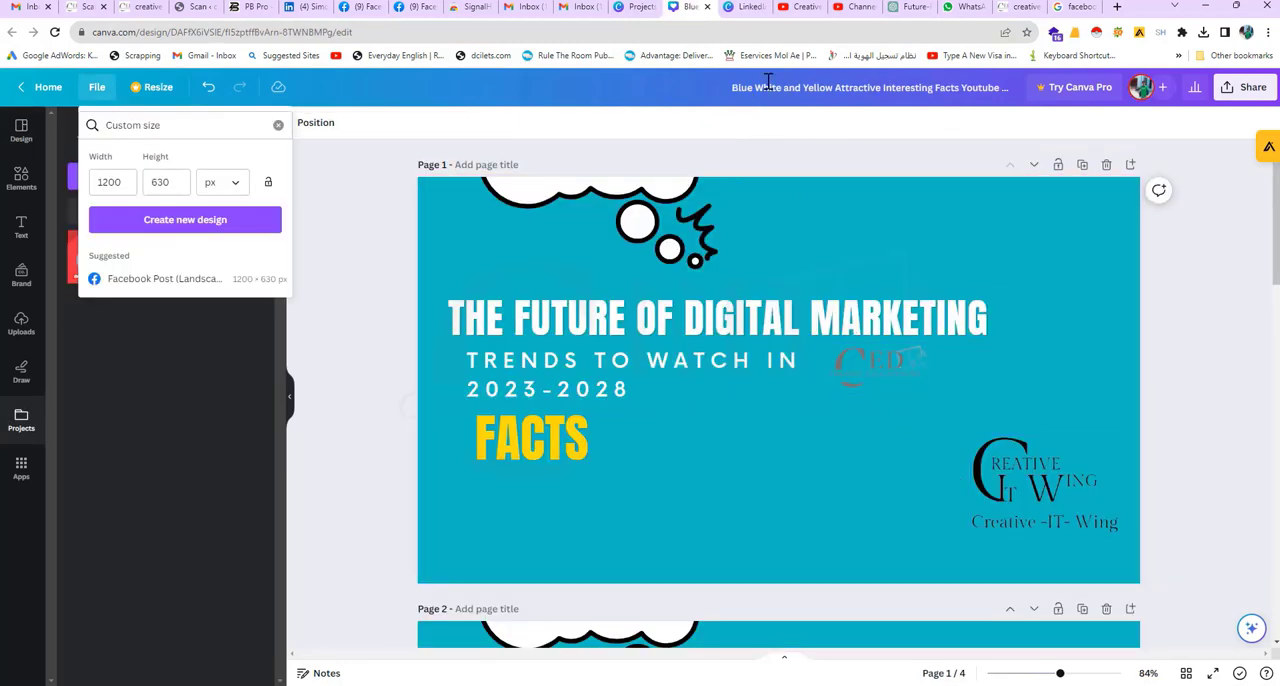
left_click(752, 8)
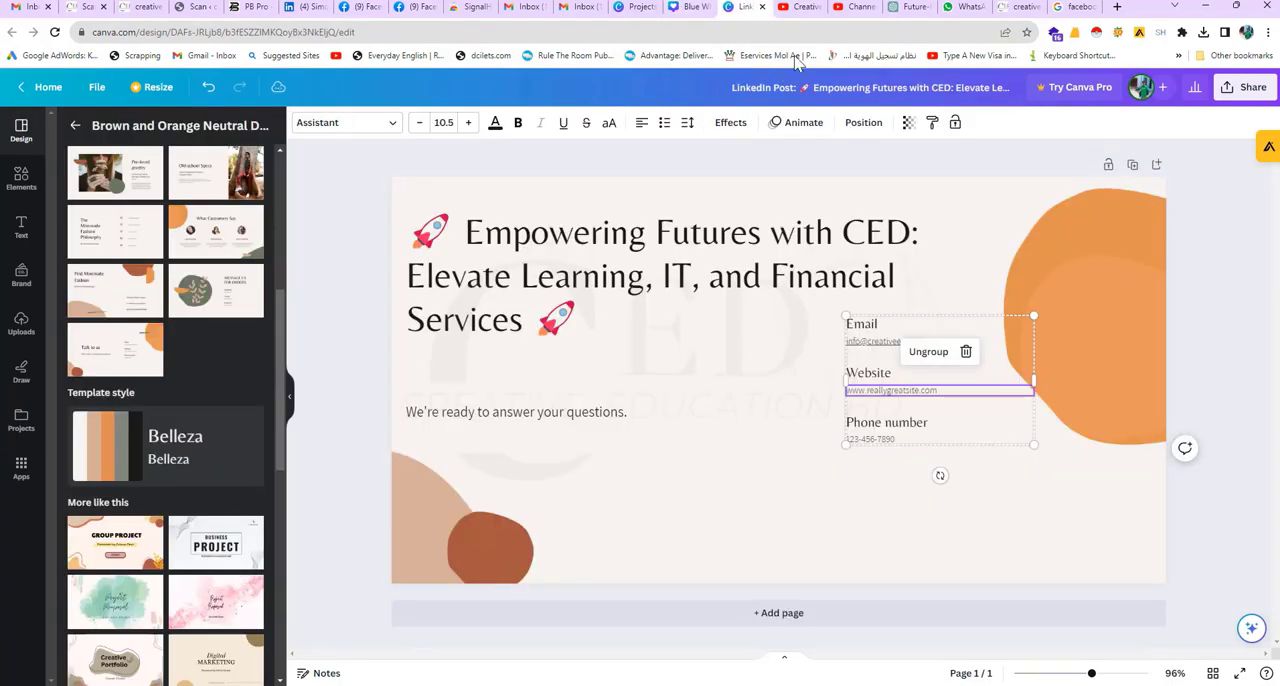
double_click(892, 397)
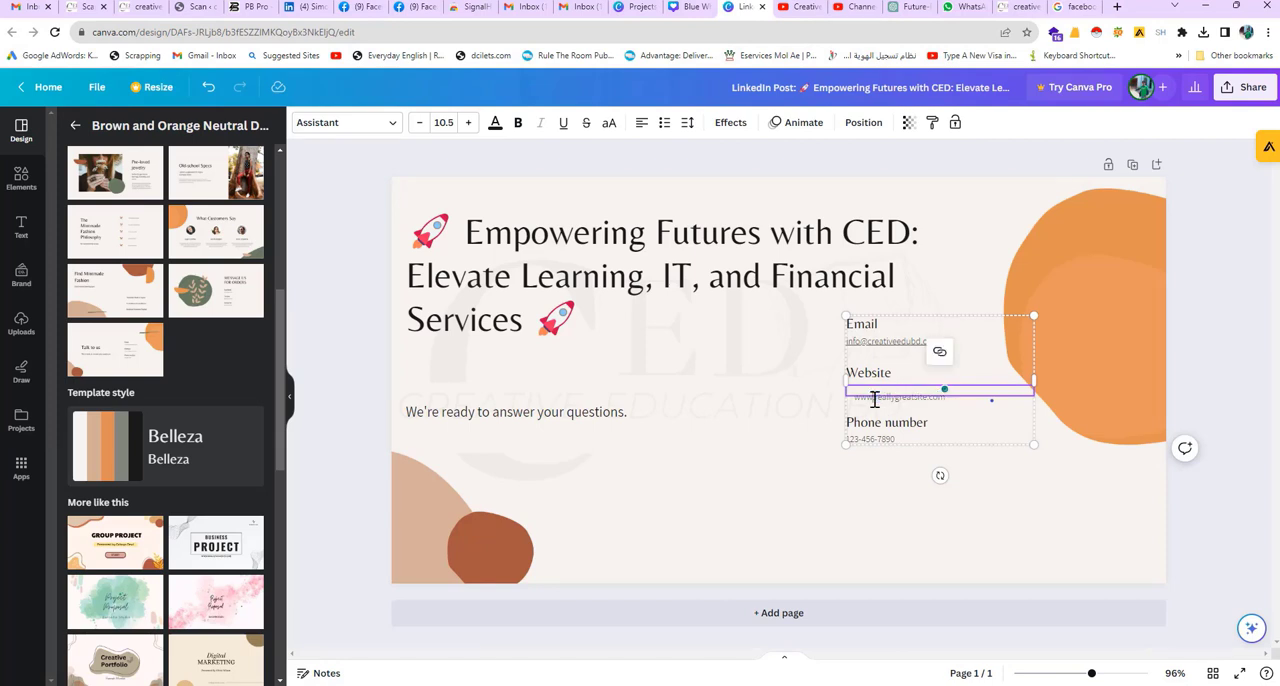
triple_click(876, 397)
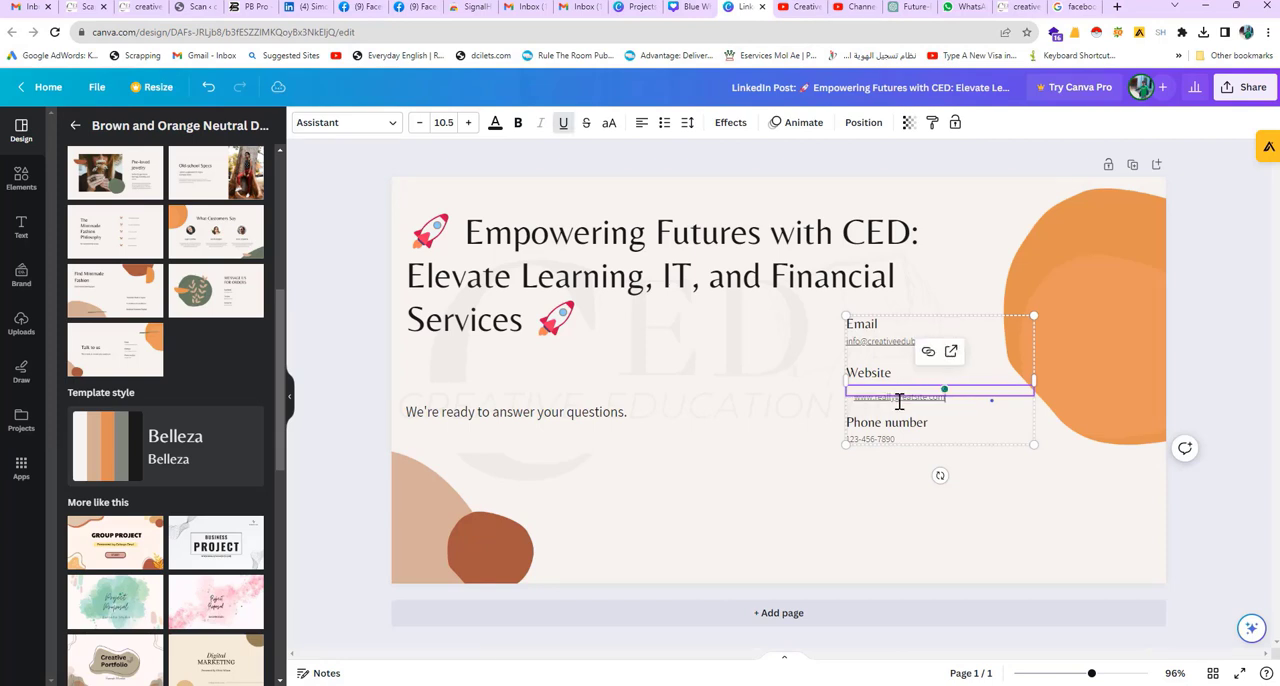
left_click(849, 451)
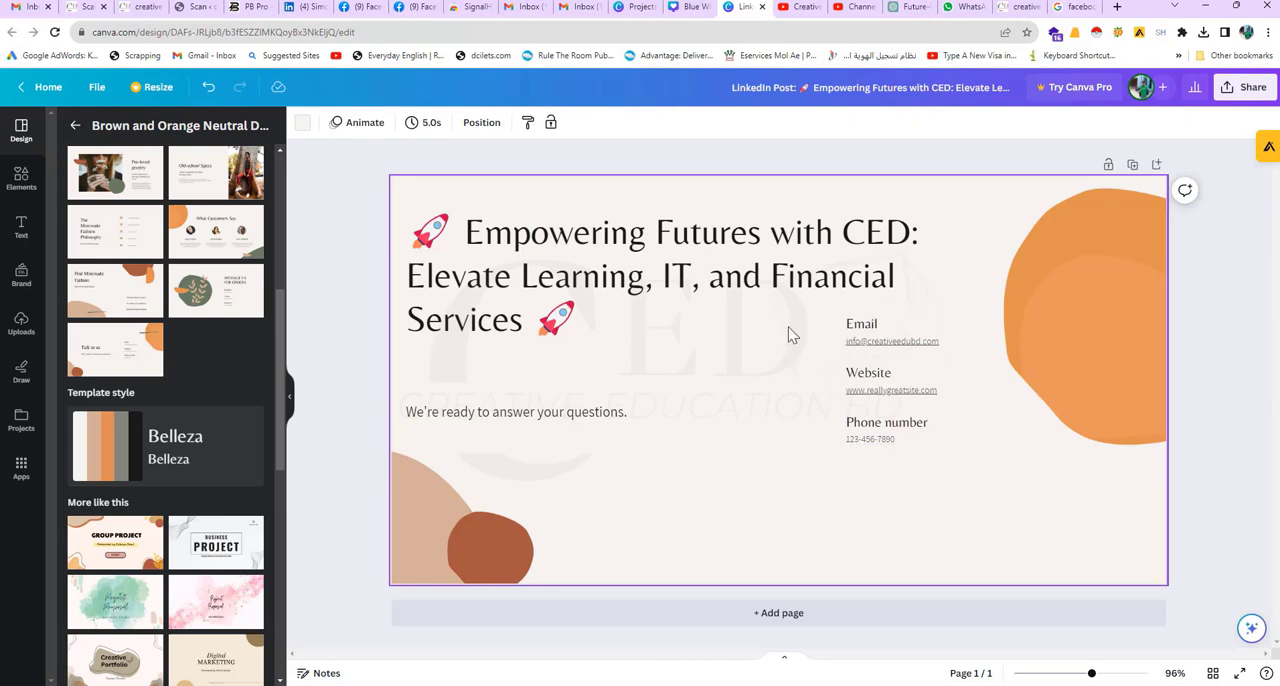
left_click(1028, 8)
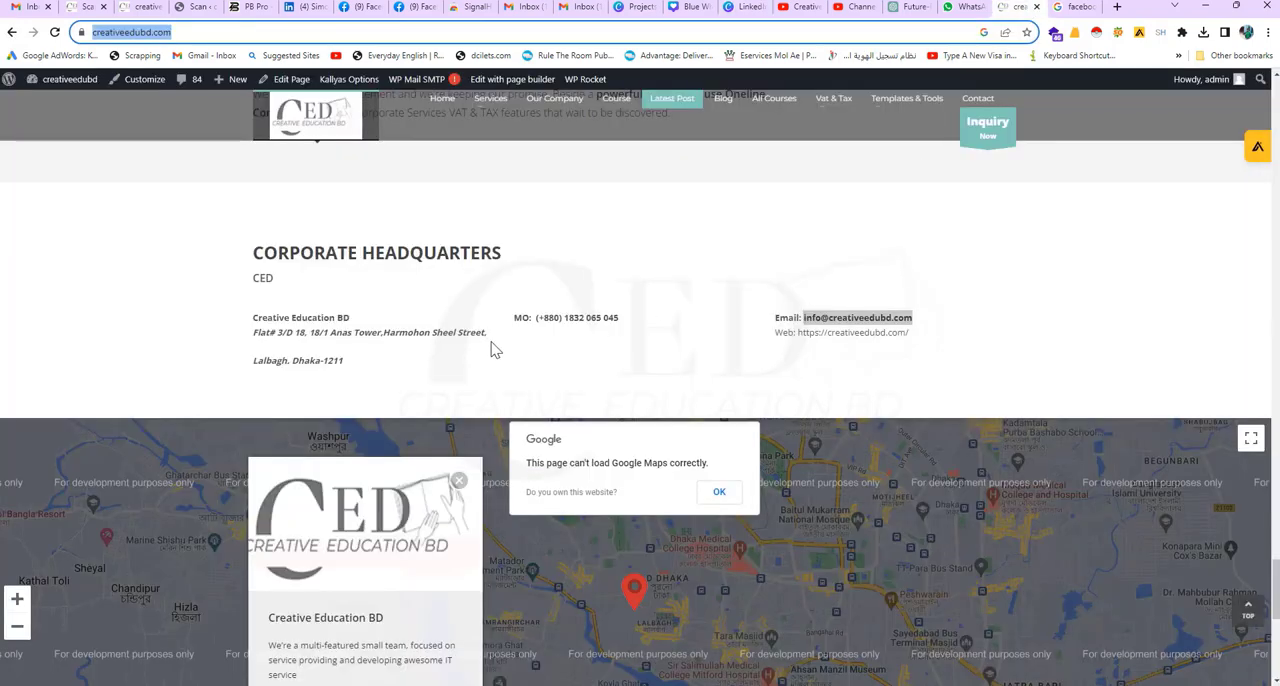
left_click_drag(636, 326, 537, 318)
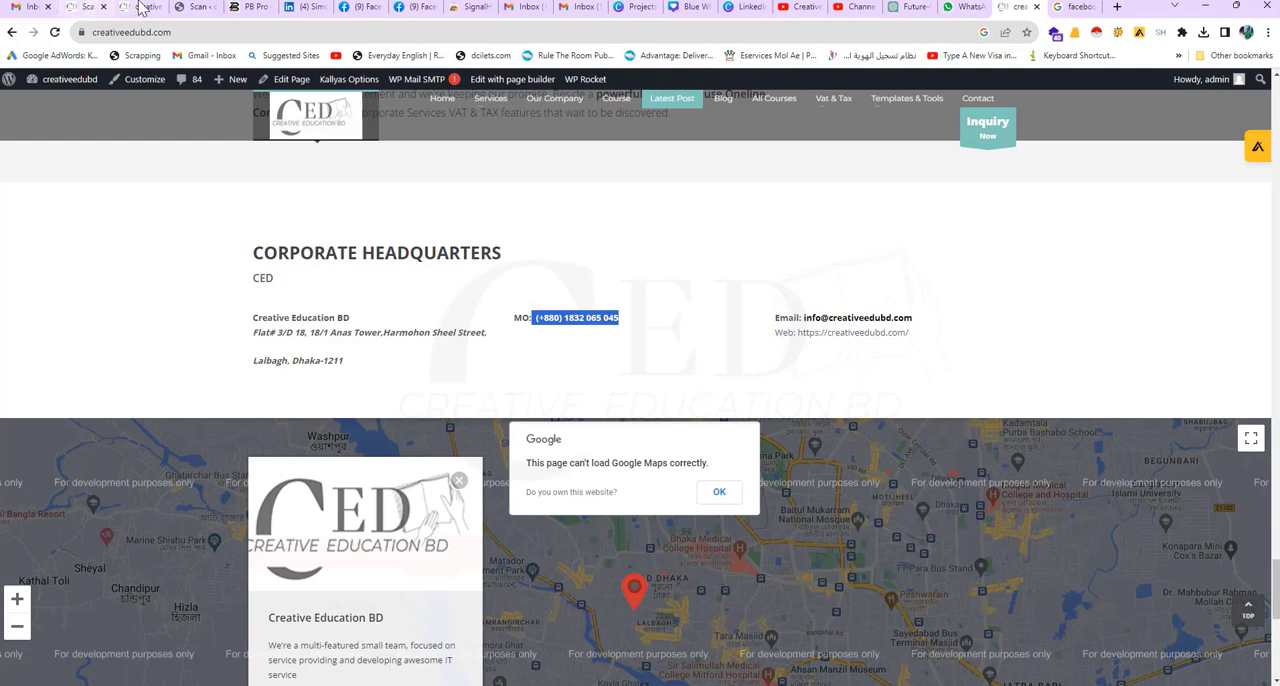
left_click(690, 7)
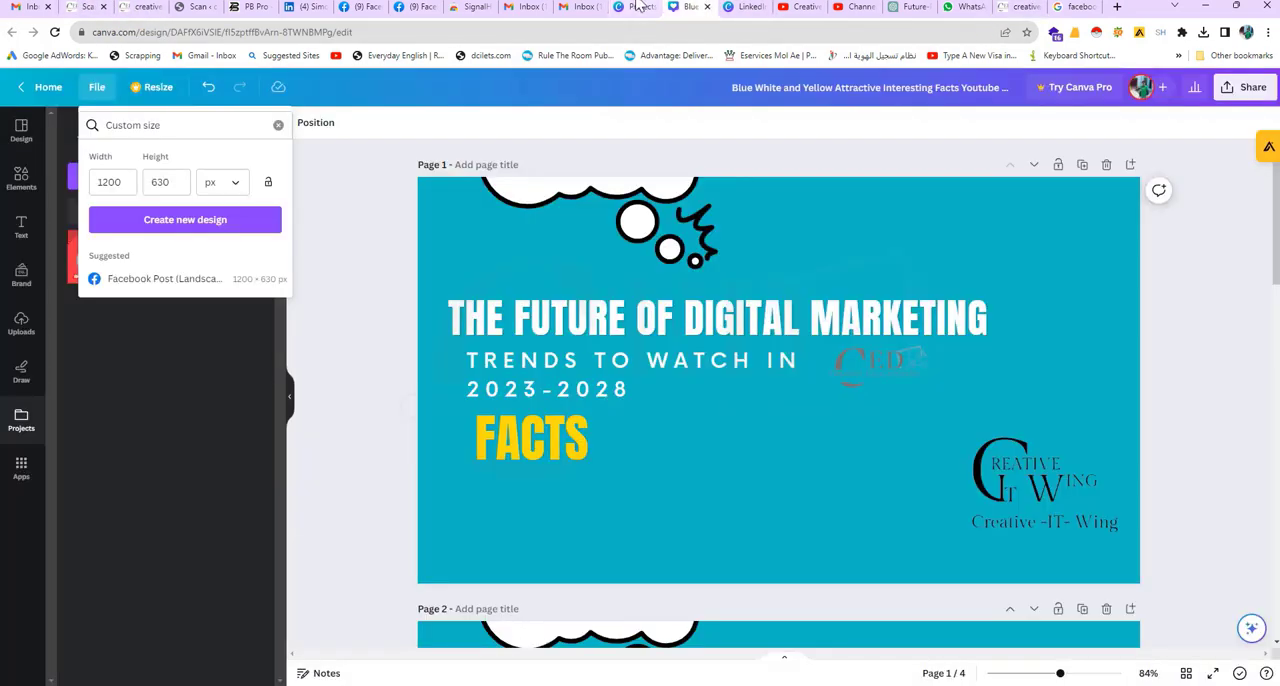
left_click(748, 7)
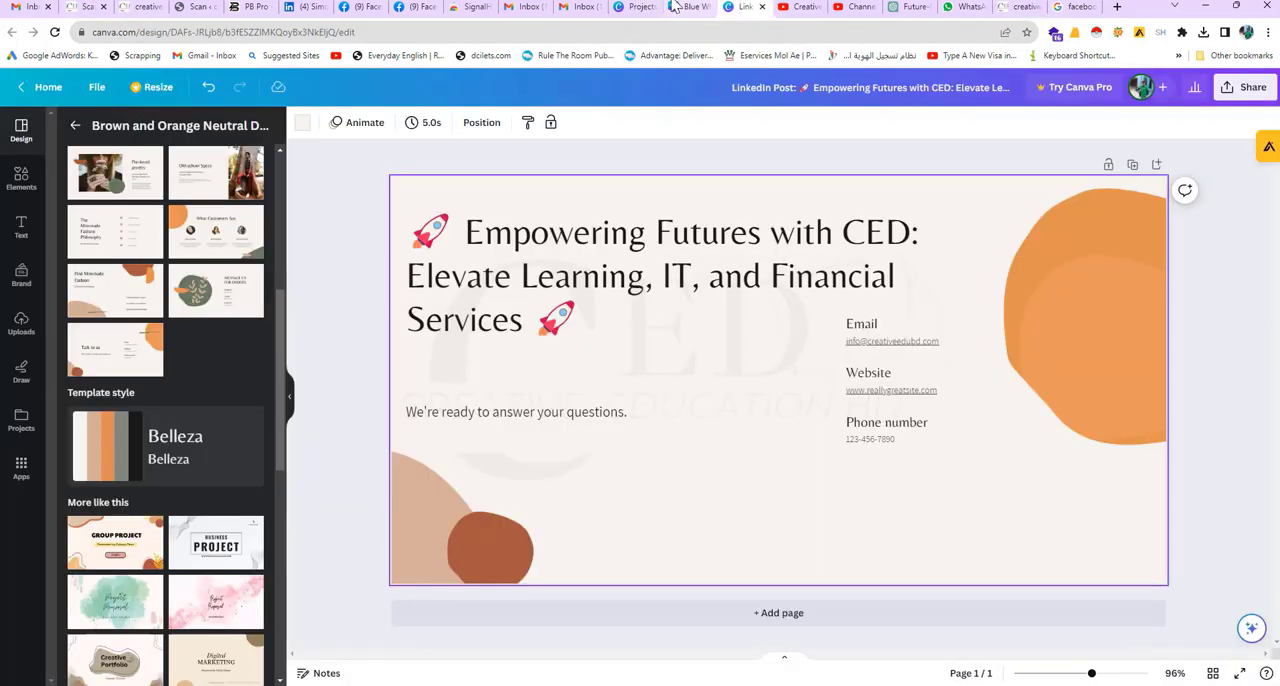
Step: Delete the placeholder phone number and its "Phone number" heading from the contact block
left_click(874, 443)
left_click(905, 445)
left_click(905, 443)
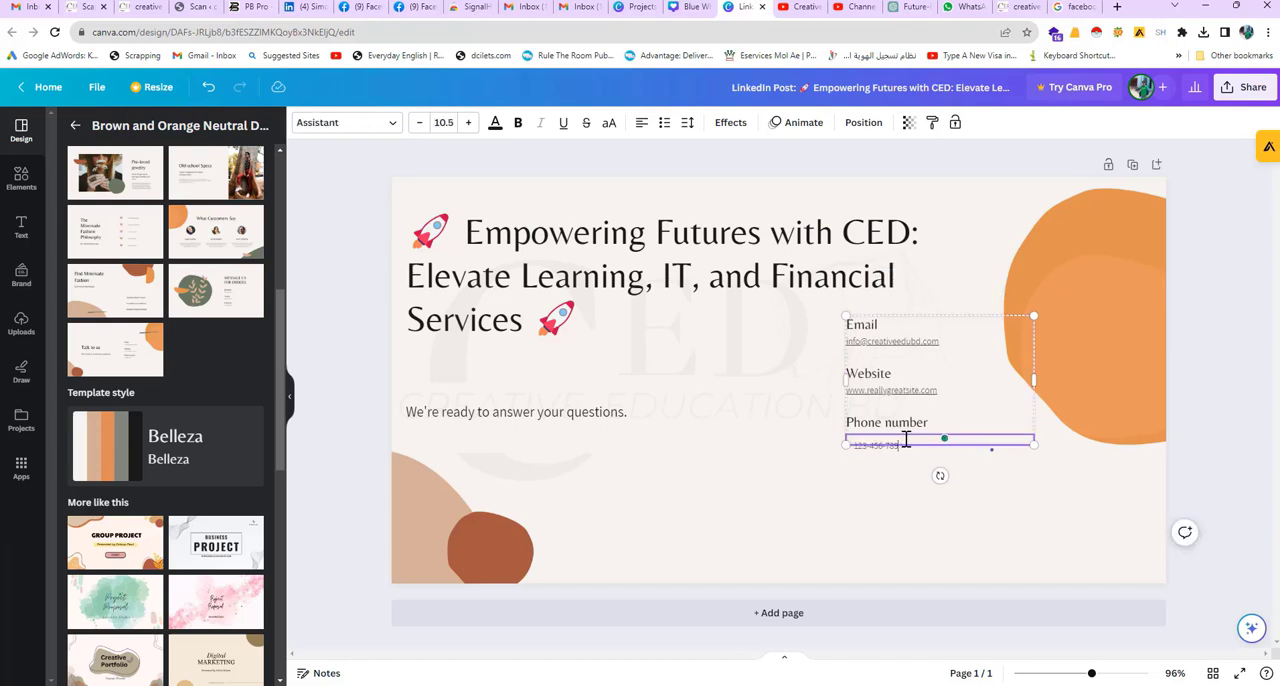
key("ctrl+a")
key("BackSpace")
left_click(905, 425)
key("Delete")
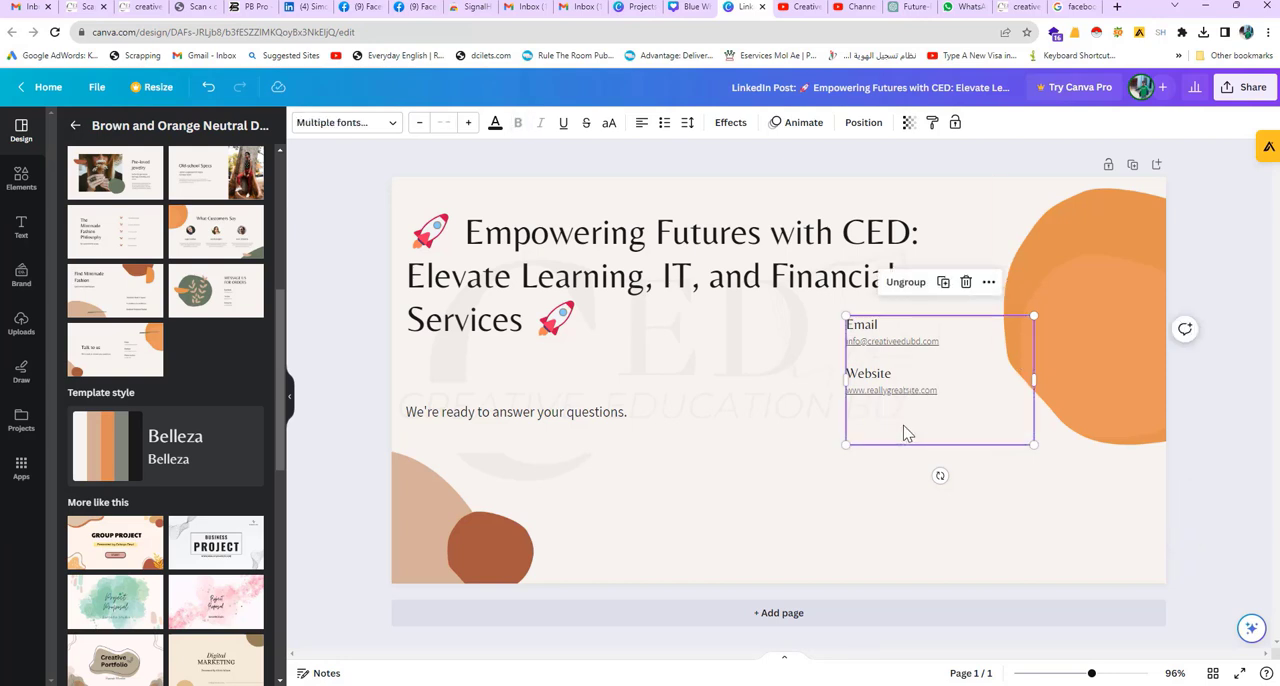
Step: Move the email and website block closer to the orange shape and shift the heading group slightly in the same direction
left_click(743, 349)
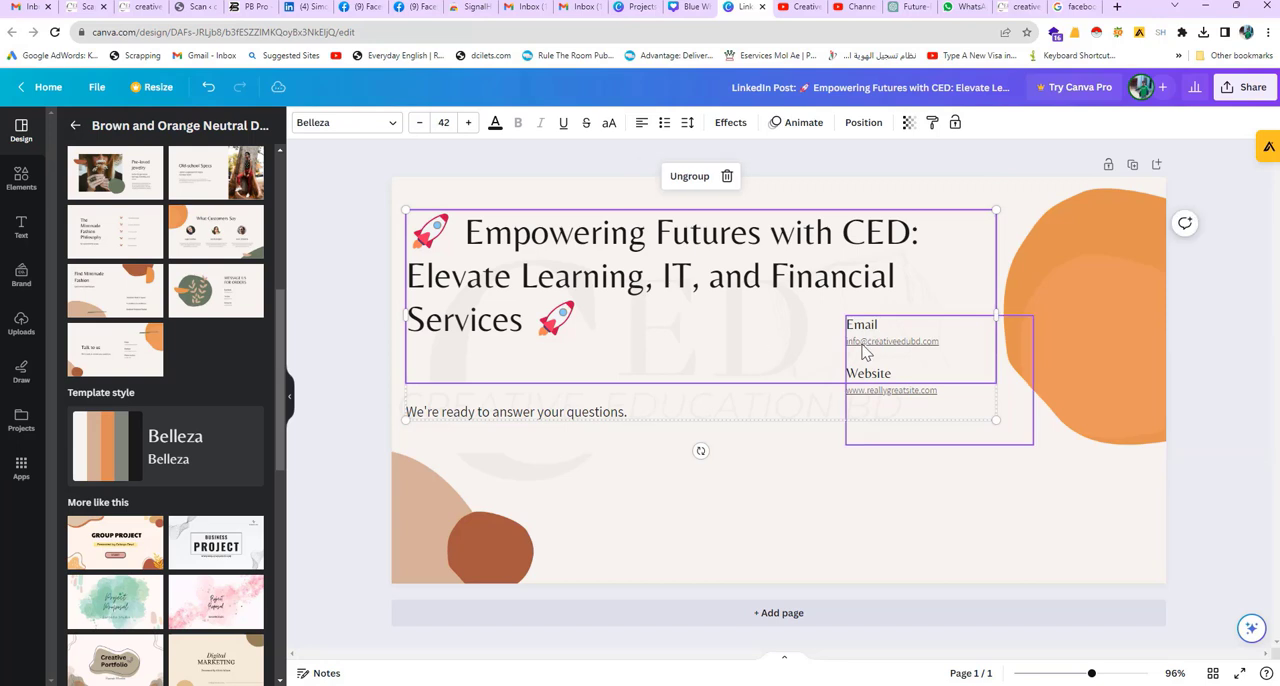
left_click_drag(860, 346, 921, 377)
left_click(879, 455)
left_click(809, 434)
Step: Switch to ChatGPT and copy the line "Ready to empower your future? Connect with us today to explore the possibilities." from the LinkedIn post
left_click(562, 420)
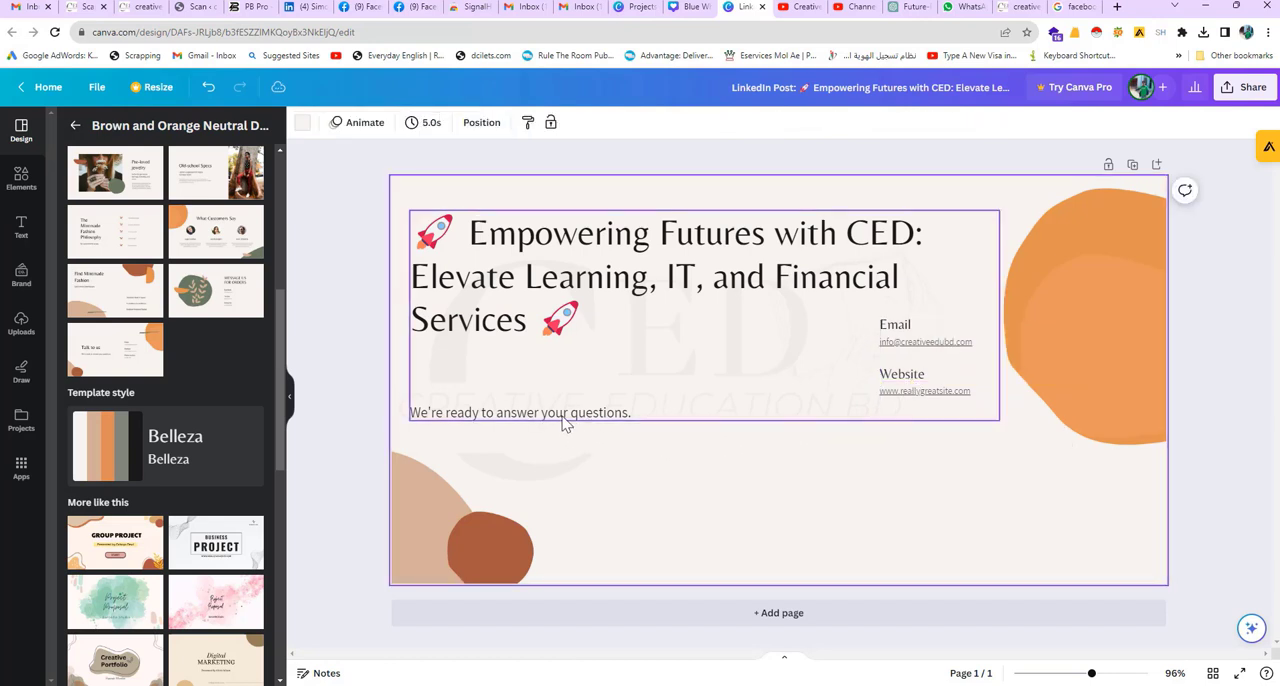
left_click_drag(556, 425, 578, 436)
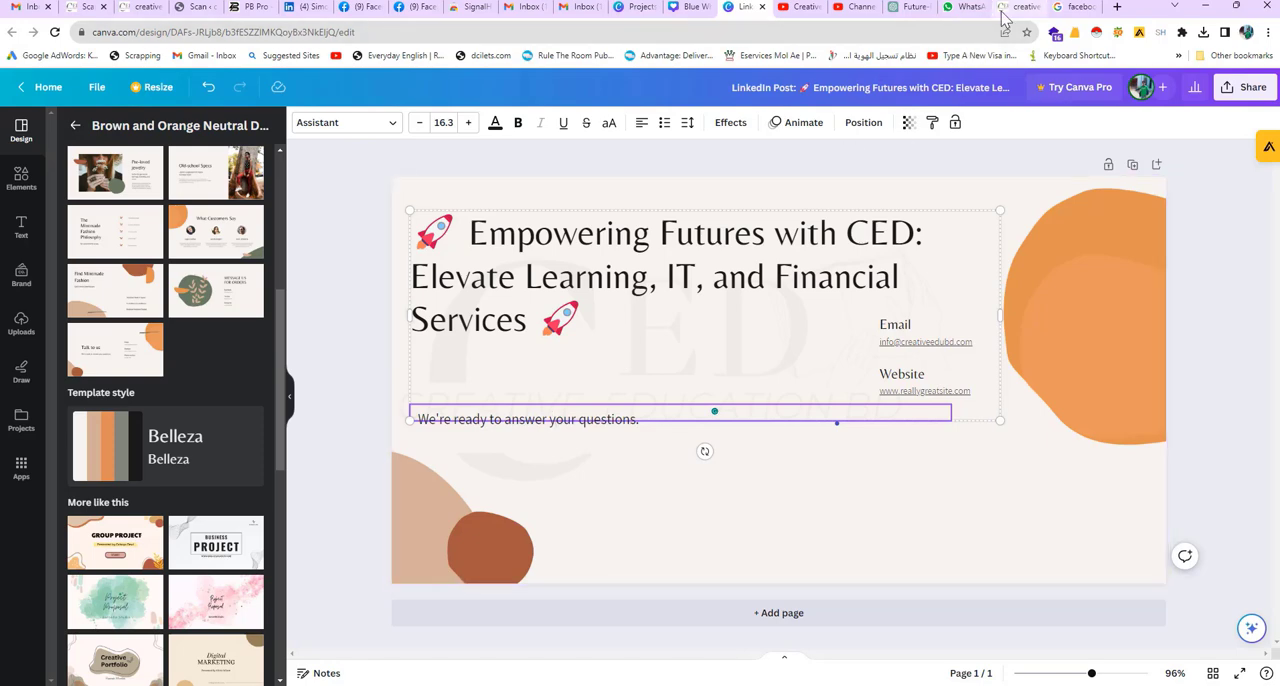
left_click(908, 7)
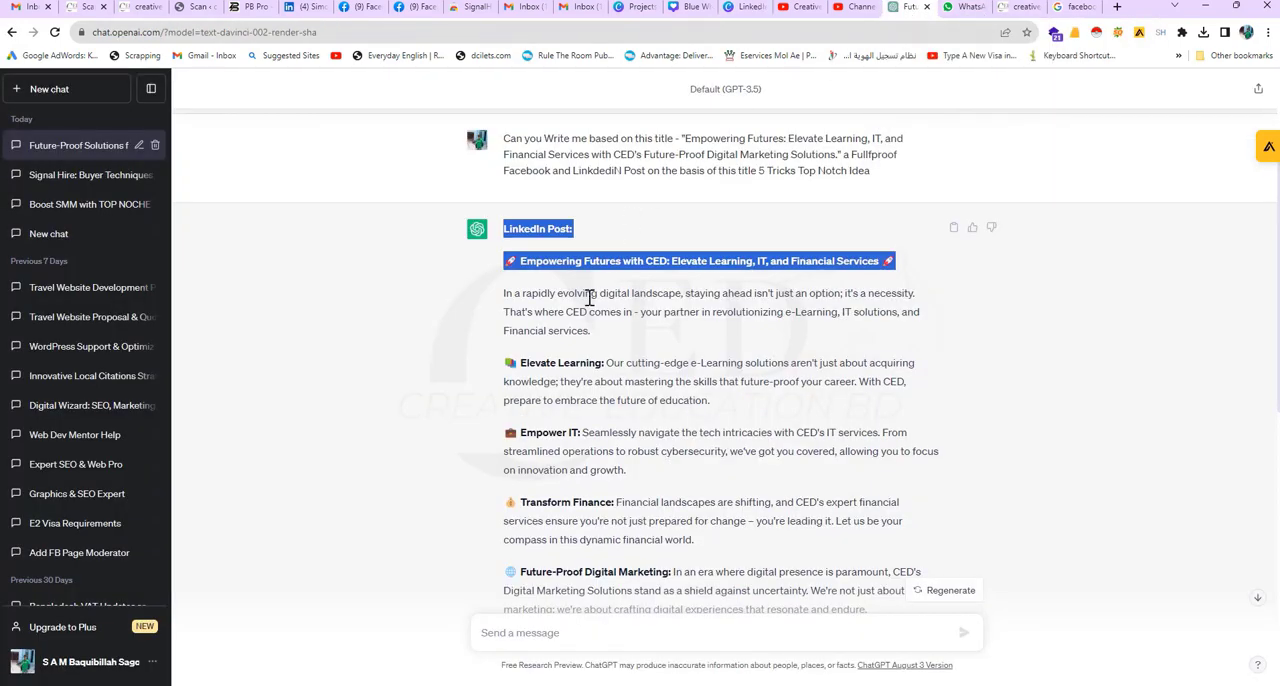
scroll(595, 320, "down", 6)
scroll(604, 350, "down", 1)
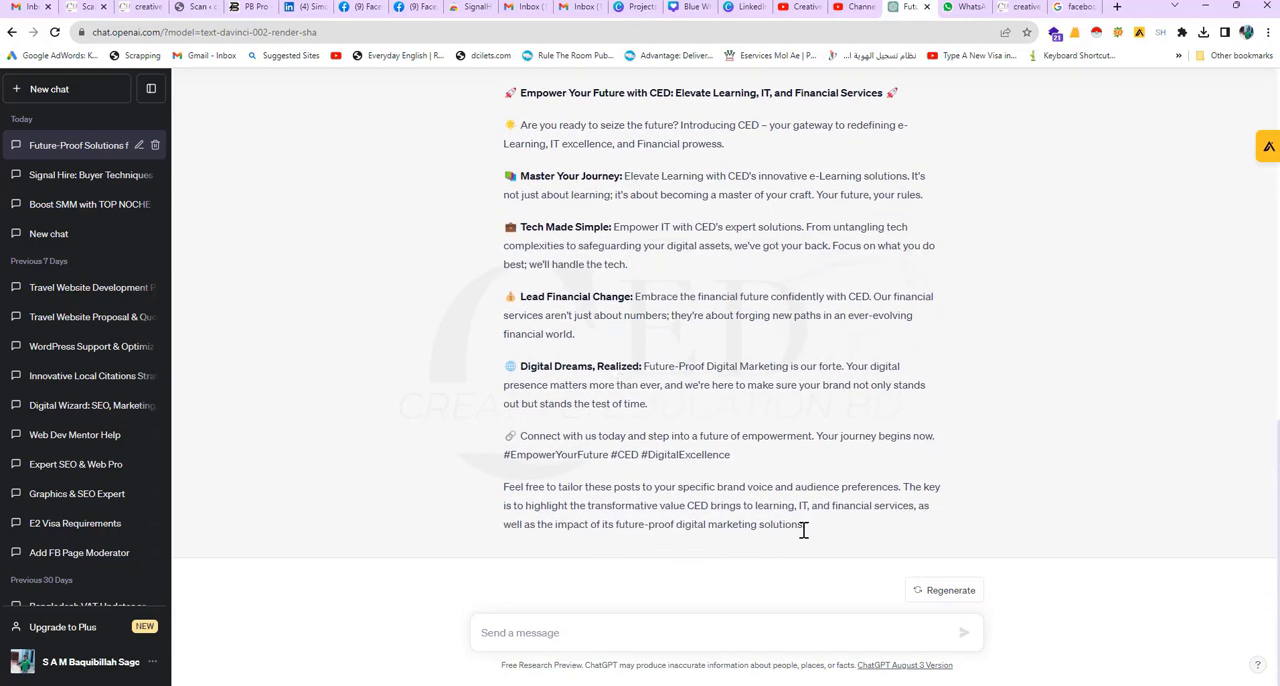
scroll(737, 500, "up", 12)
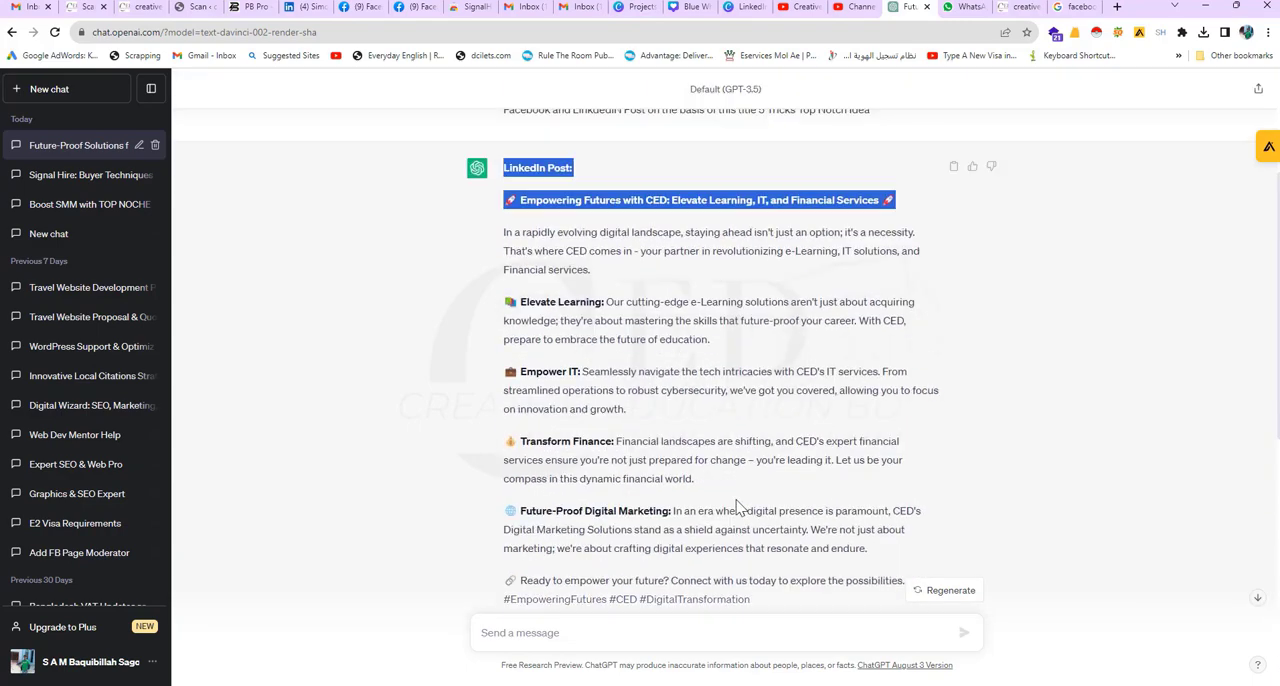
scroll(730, 503, "down", 12)
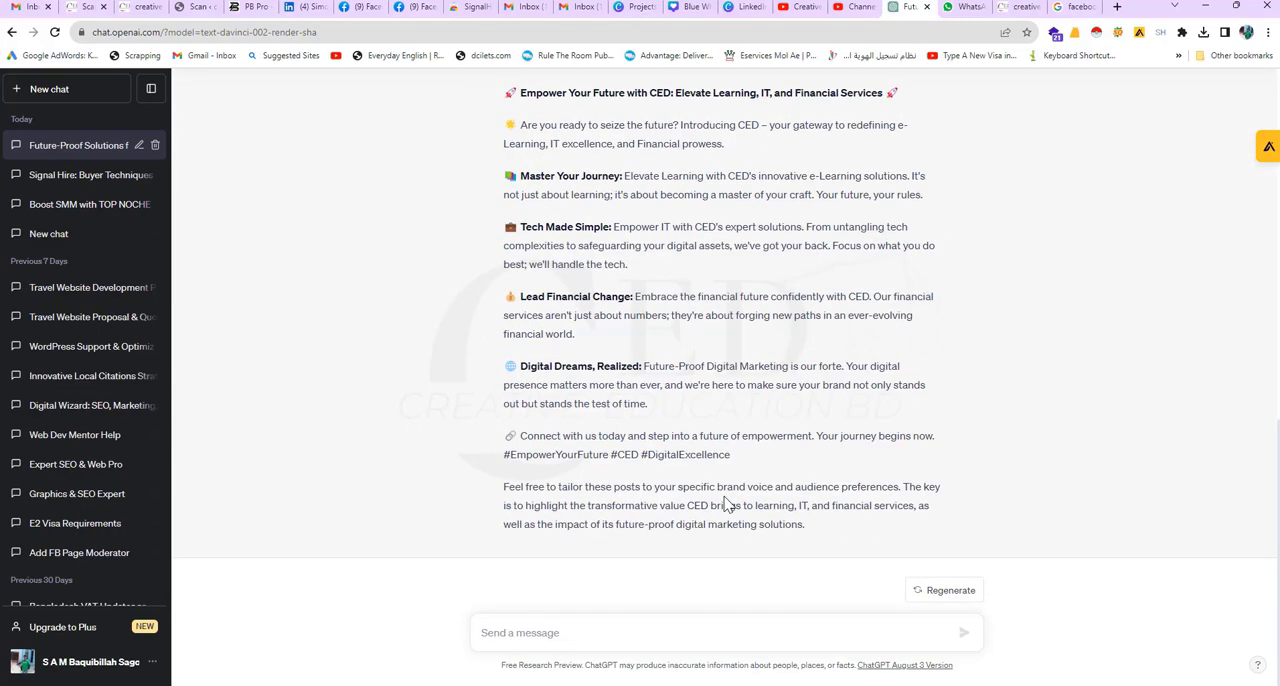
scroll(727, 503, "up", 3)
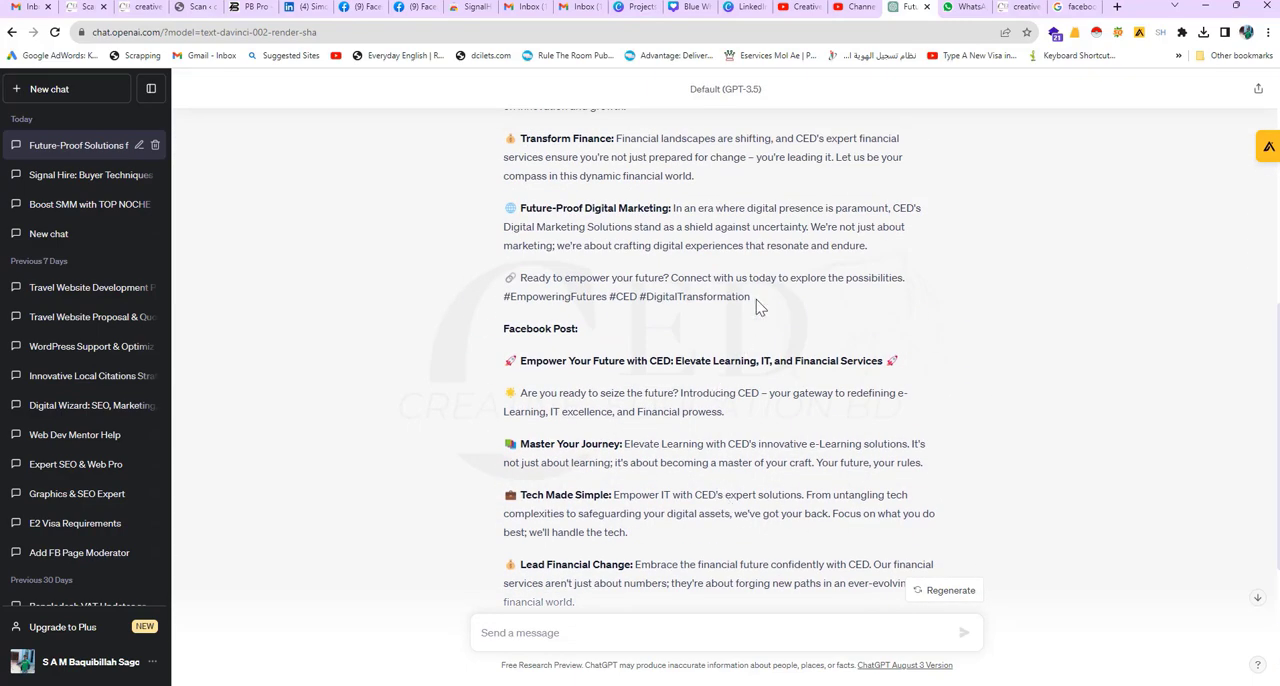
left_click_drag(906, 278, 500, 290)
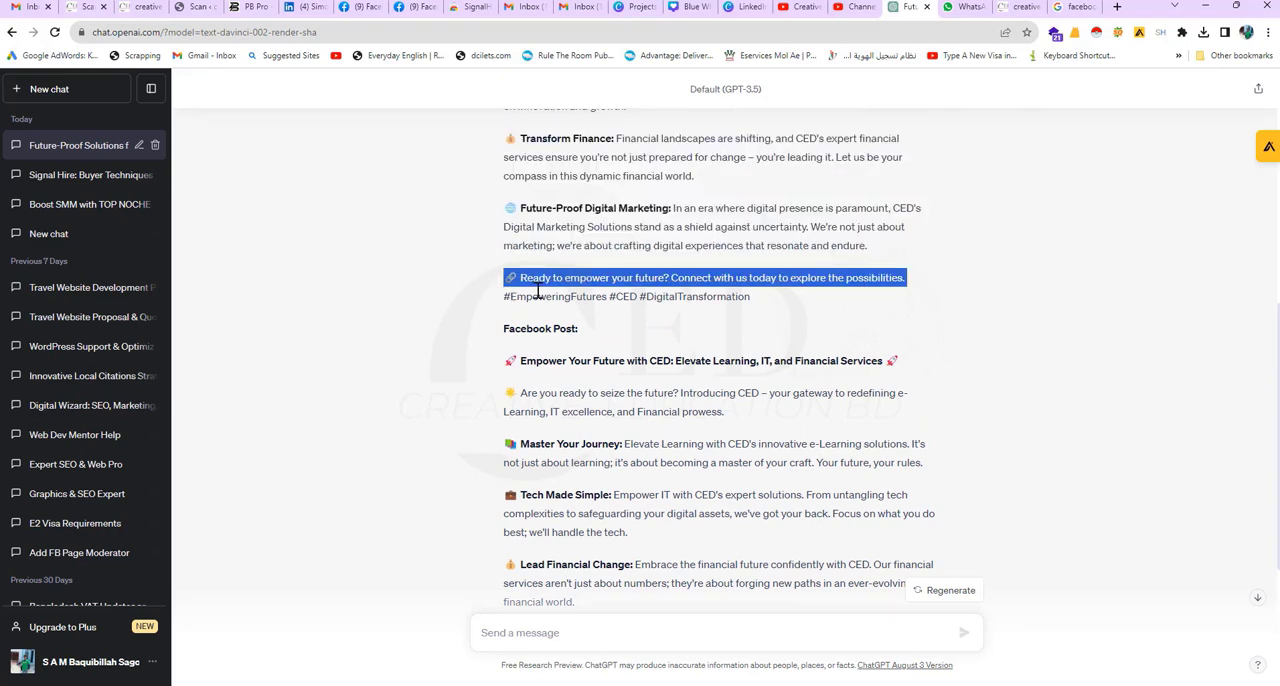
right_click(540, 291)
left_click(594, 296)
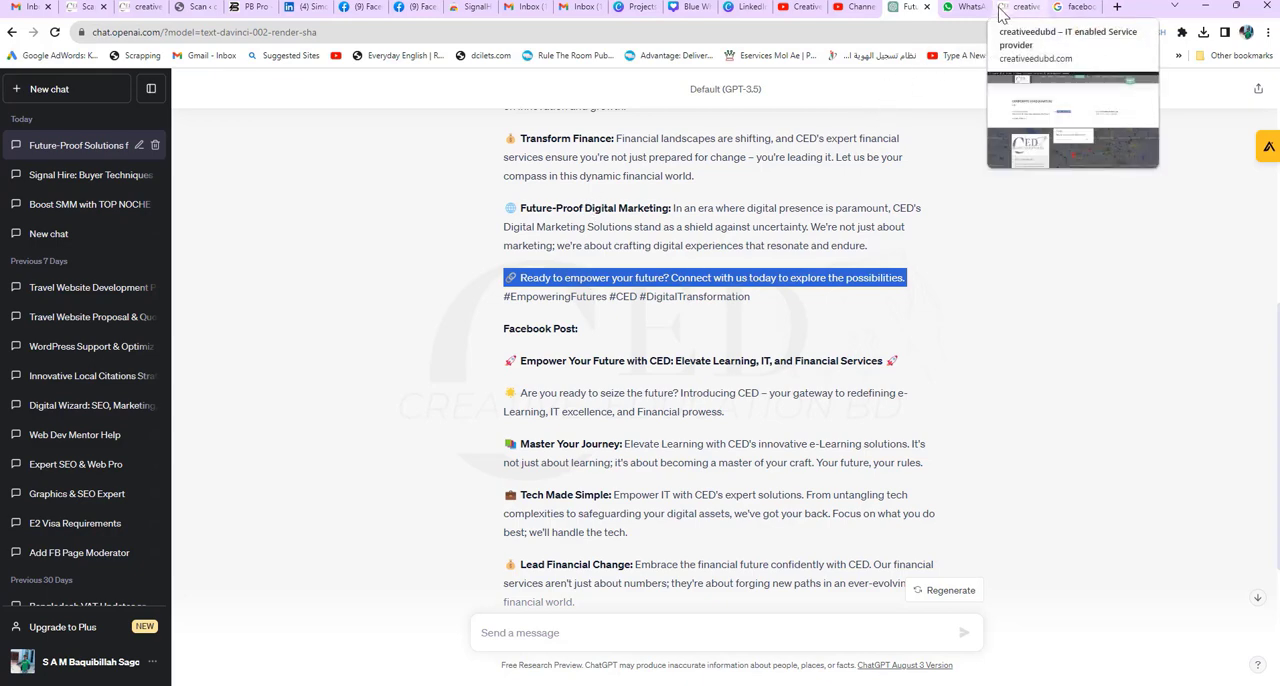
Step: Return to the Canva design and replace the "We're ready to answer your questions." tagline with the copied call-to-action line
left_click(745, 7)
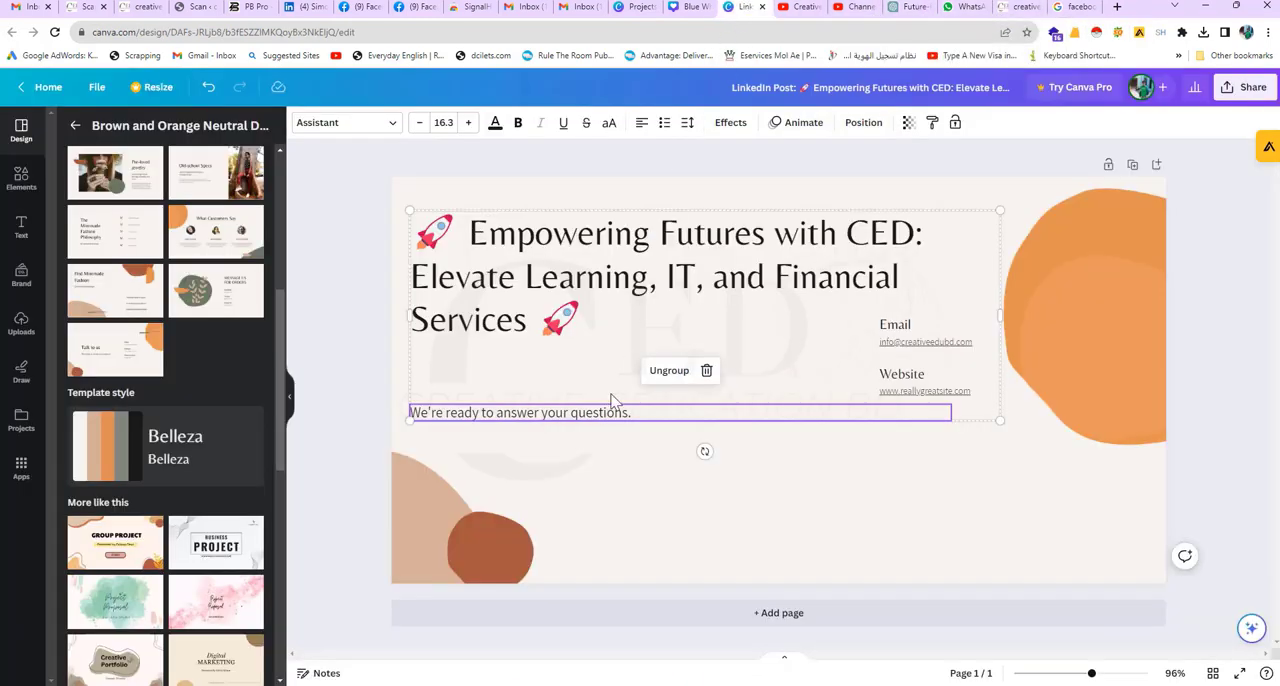
key("ctrl+v")
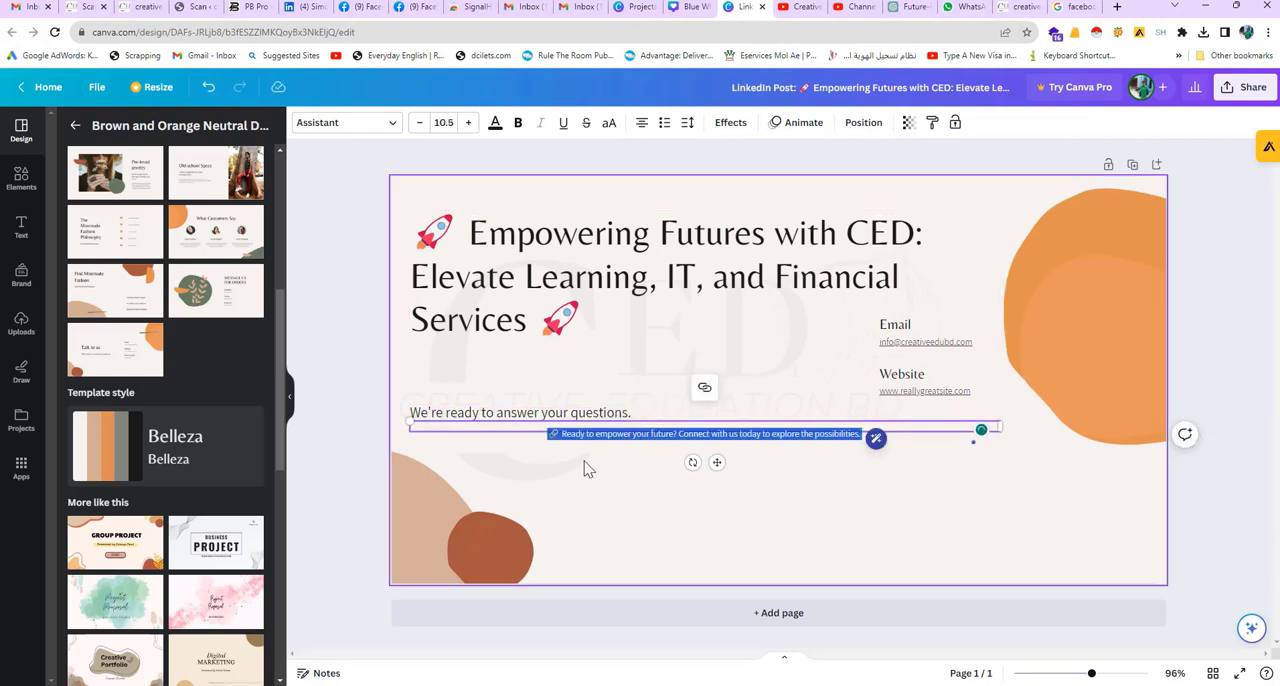
key("ctrl+z")
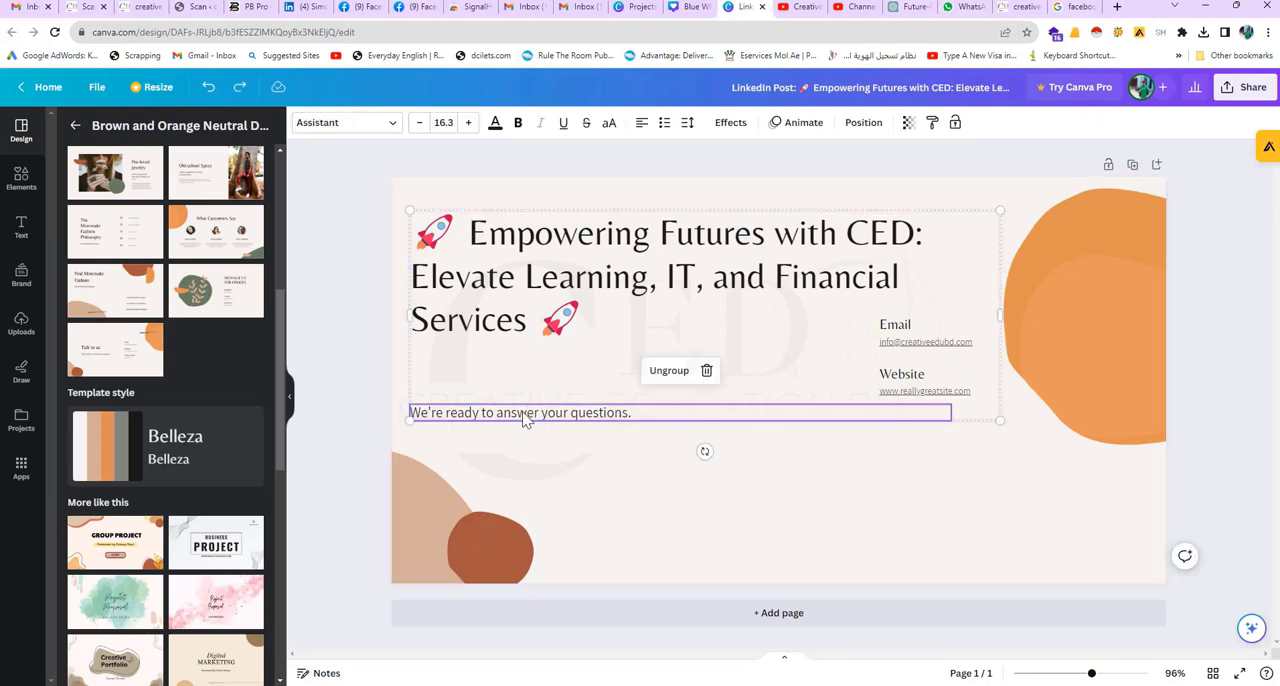
double_click(527, 422)
key("ctrl+v")
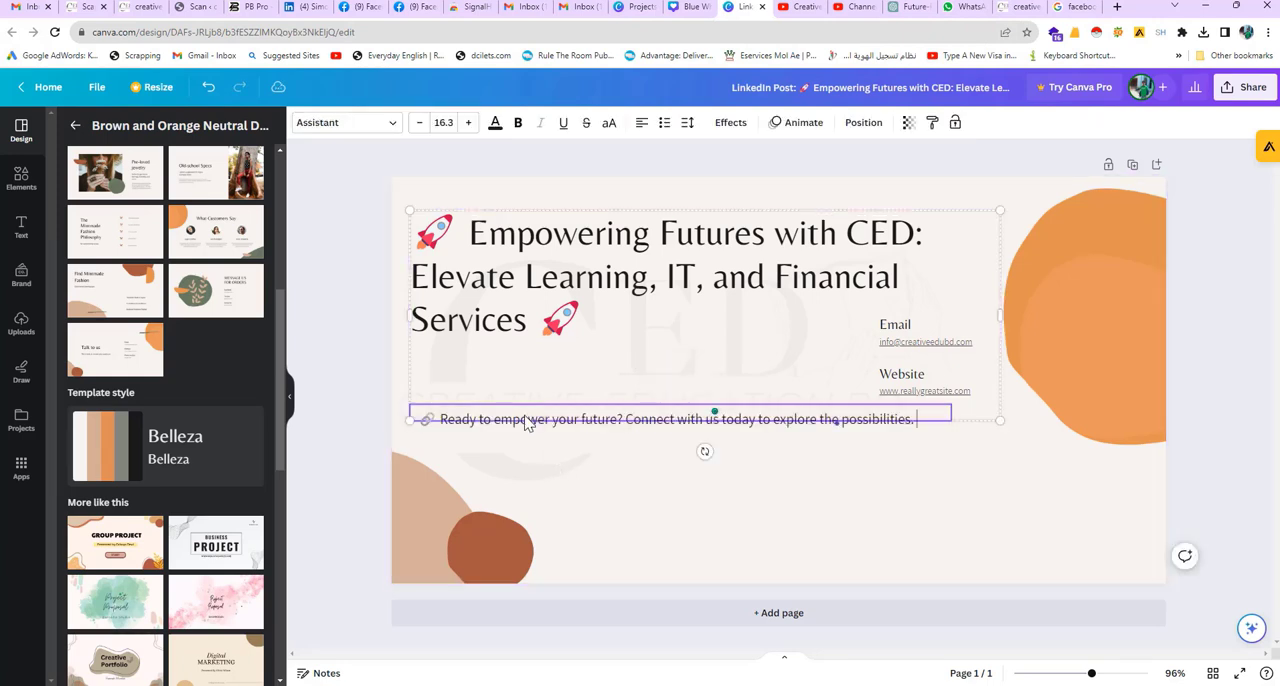
Step: Move the heading and tagline group slightly down and towards the large orange shape, then deselect it
left_click(705, 537)
left_click_drag(656, 421, 681, 430)
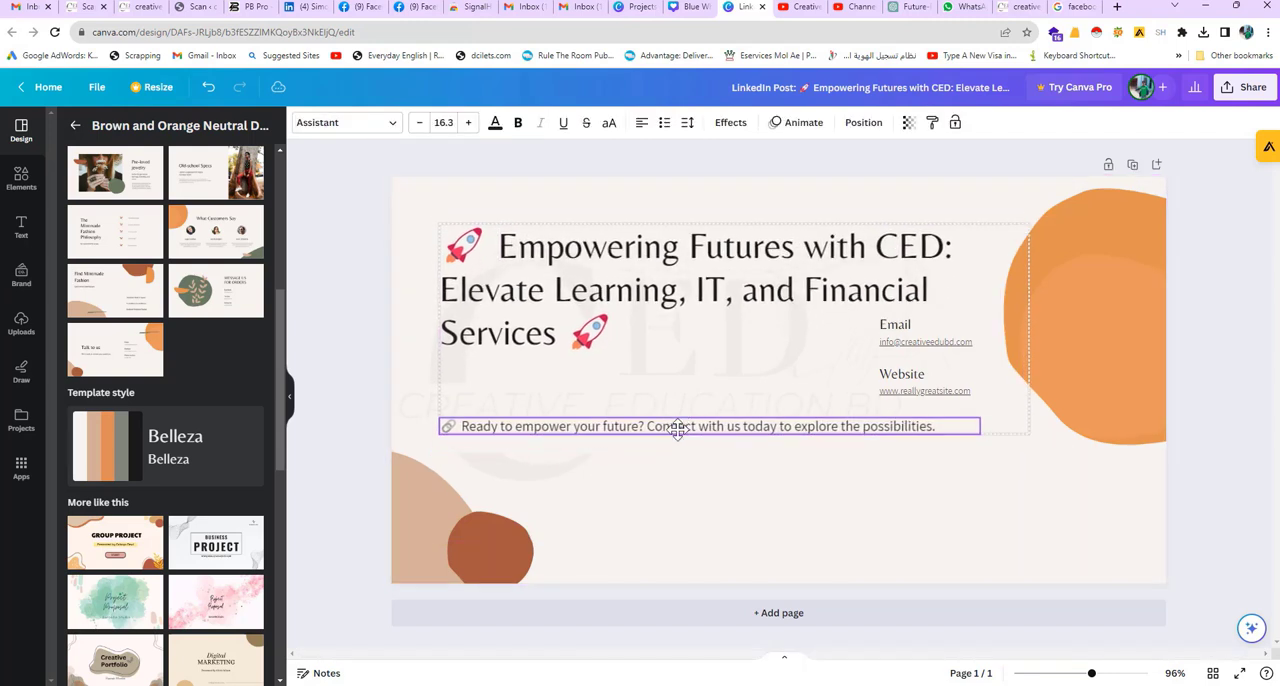
left_click(790, 540)
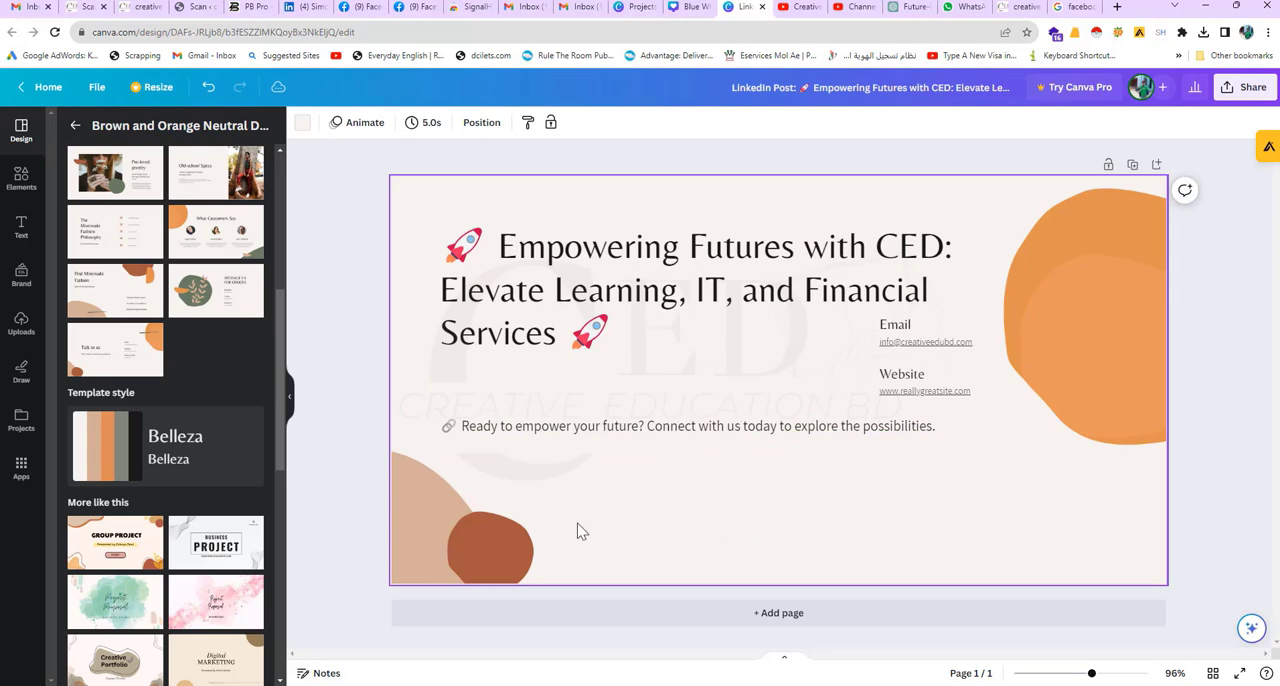
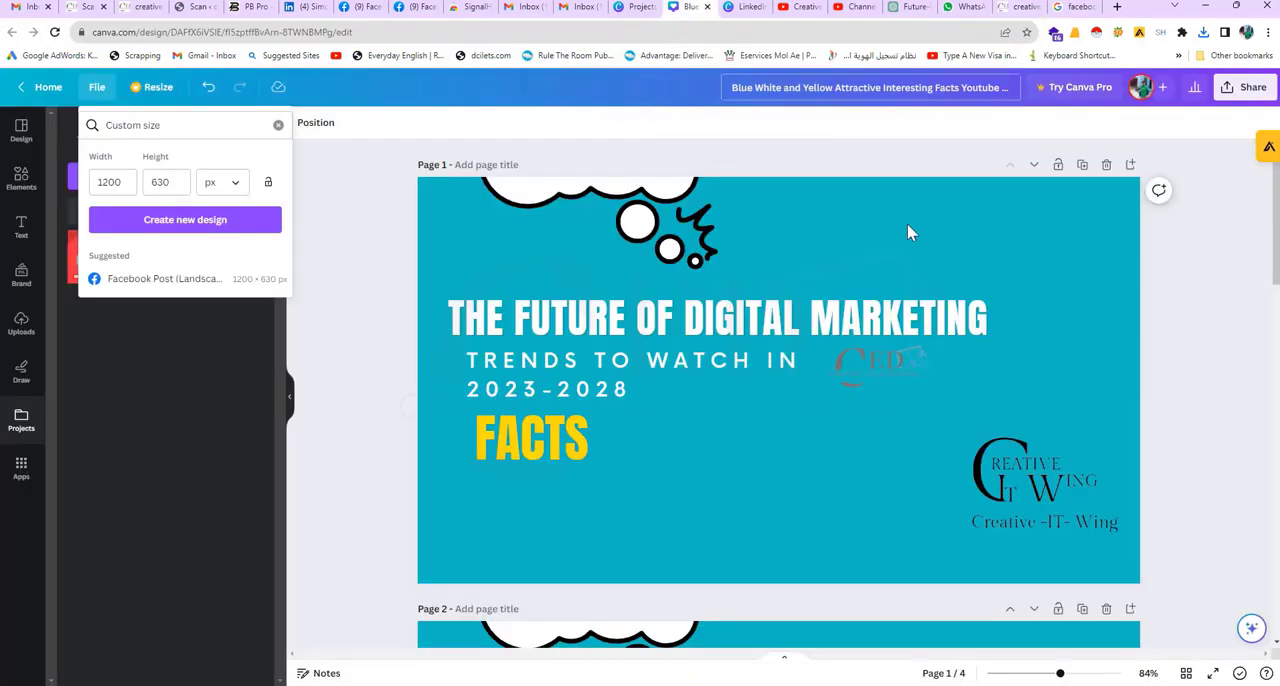
left_click(745, 7)
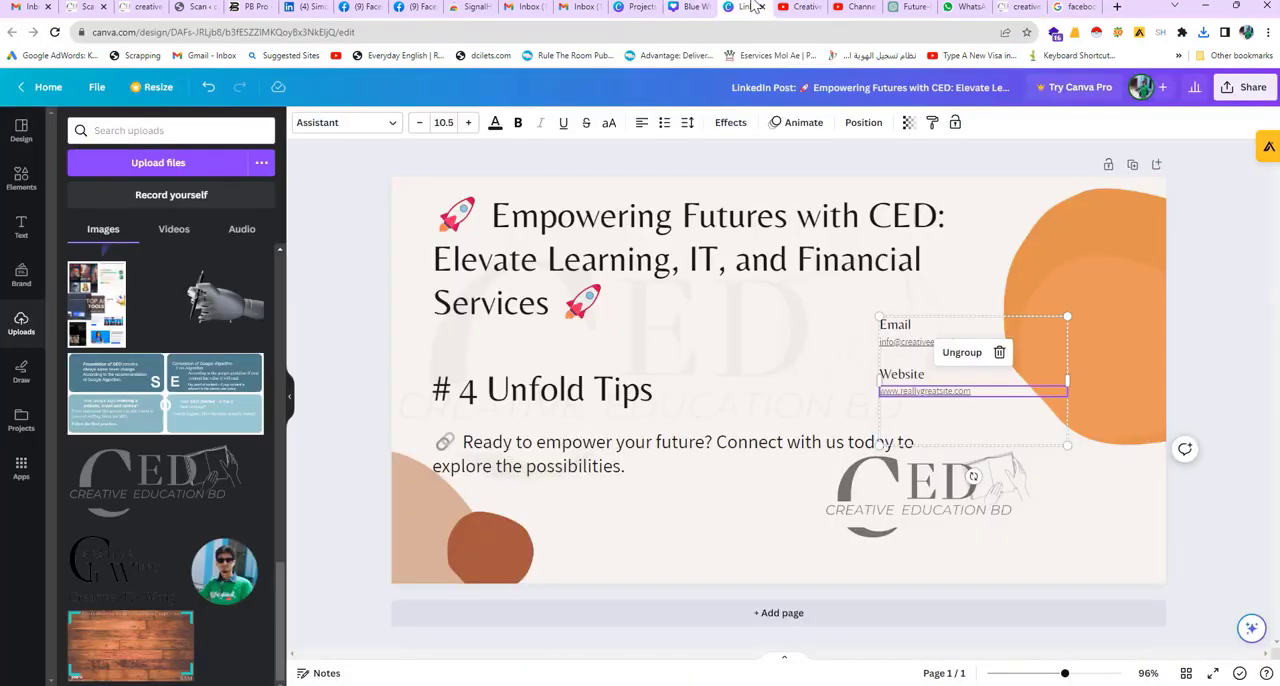
double_click(933, 391)
key("Right")
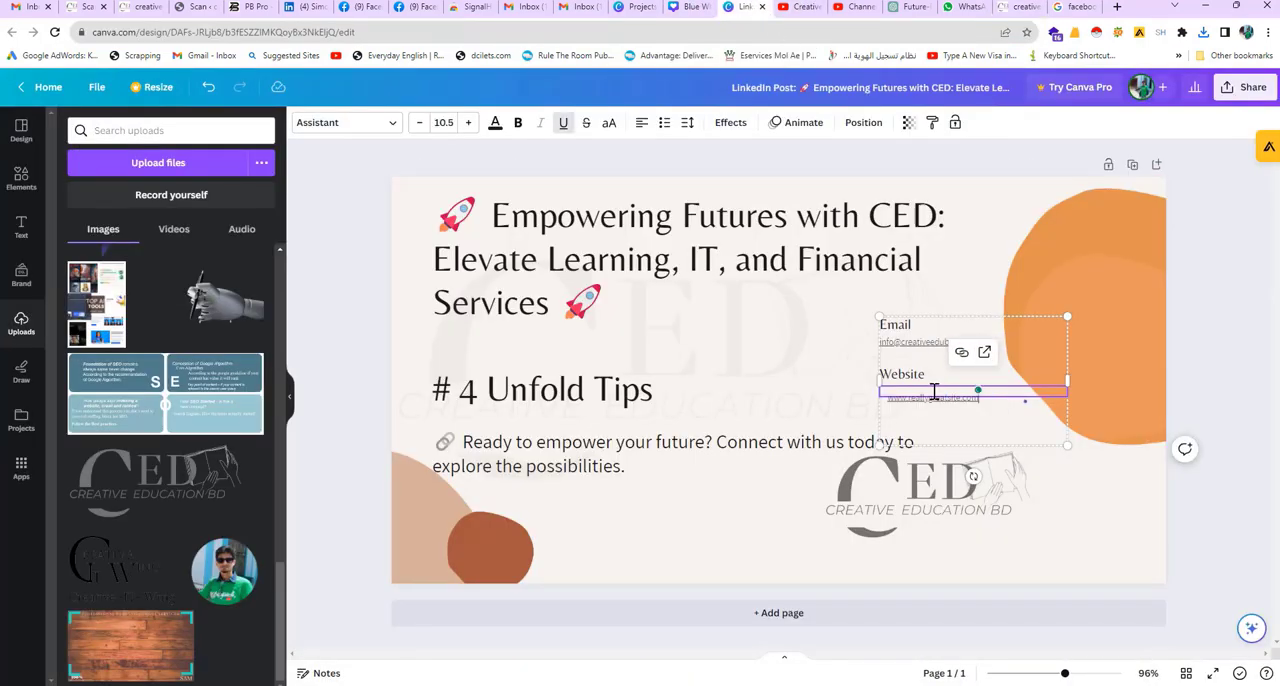
double_click(931, 397)
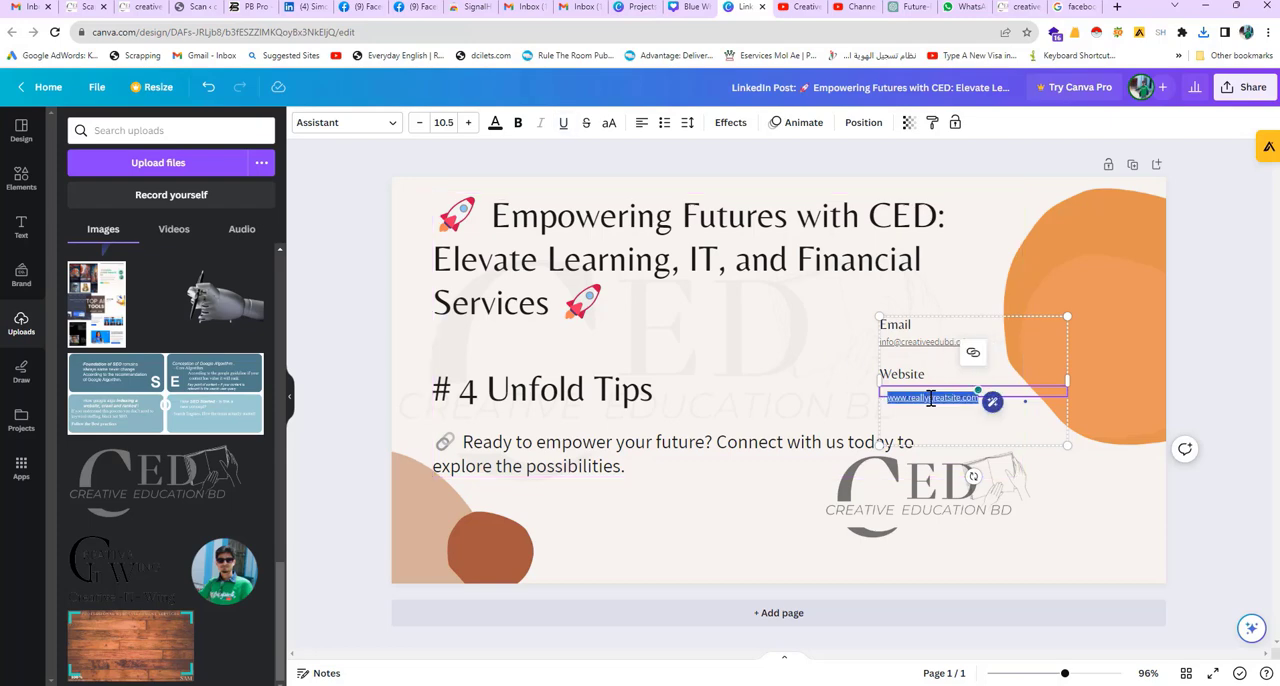
key("Right")
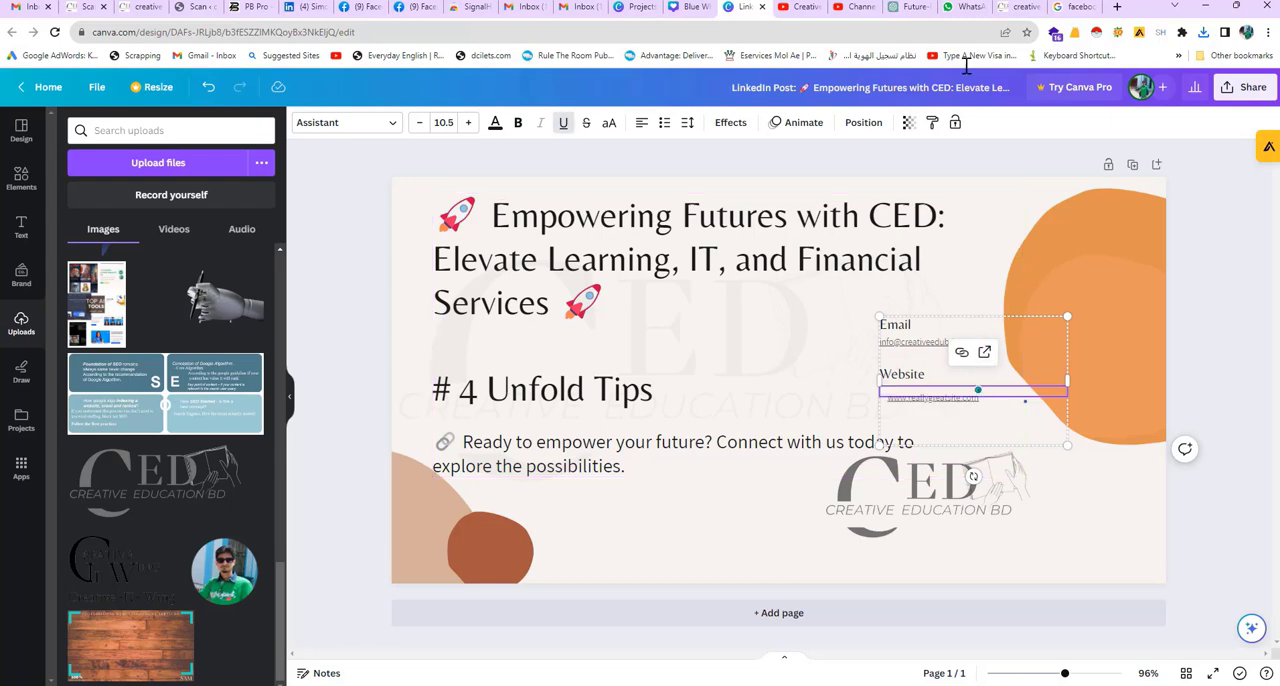
left_click(1012, 7)
left_click_drag(910, 333, 799, 336)
key("ctrl+c")
right_click(801, 336)
left_click(830, 344)
left_click(748, 7)
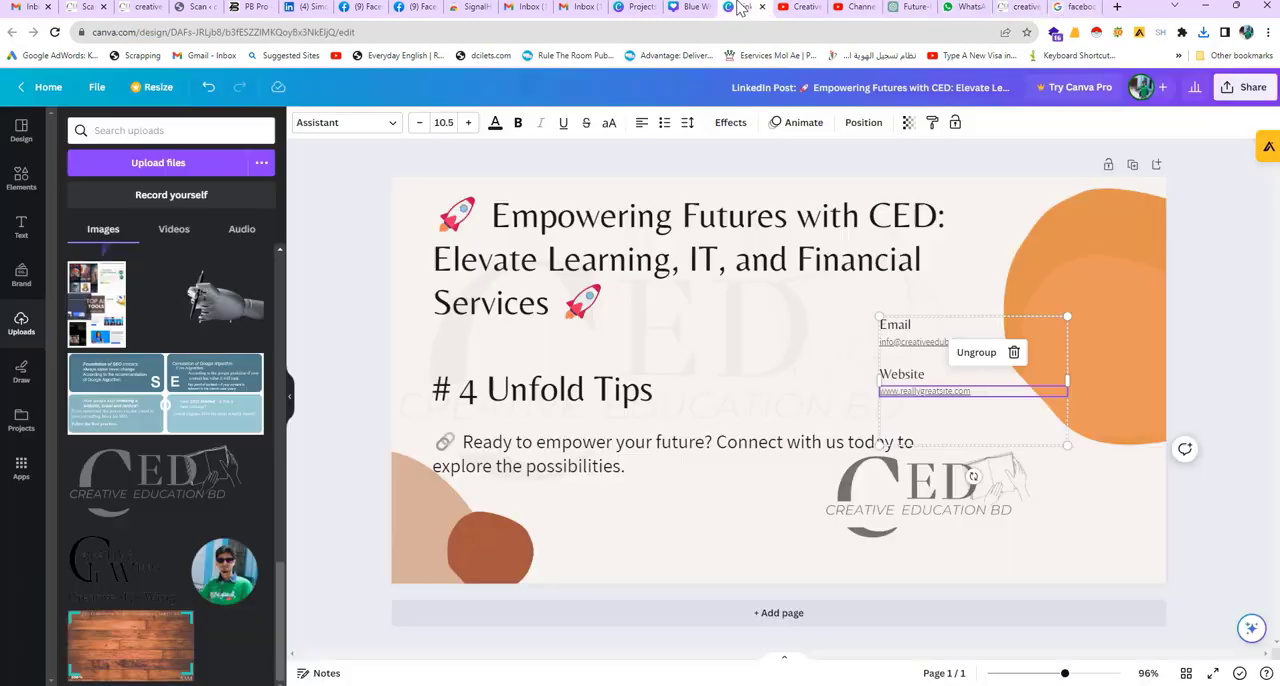
double_click(918, 394)
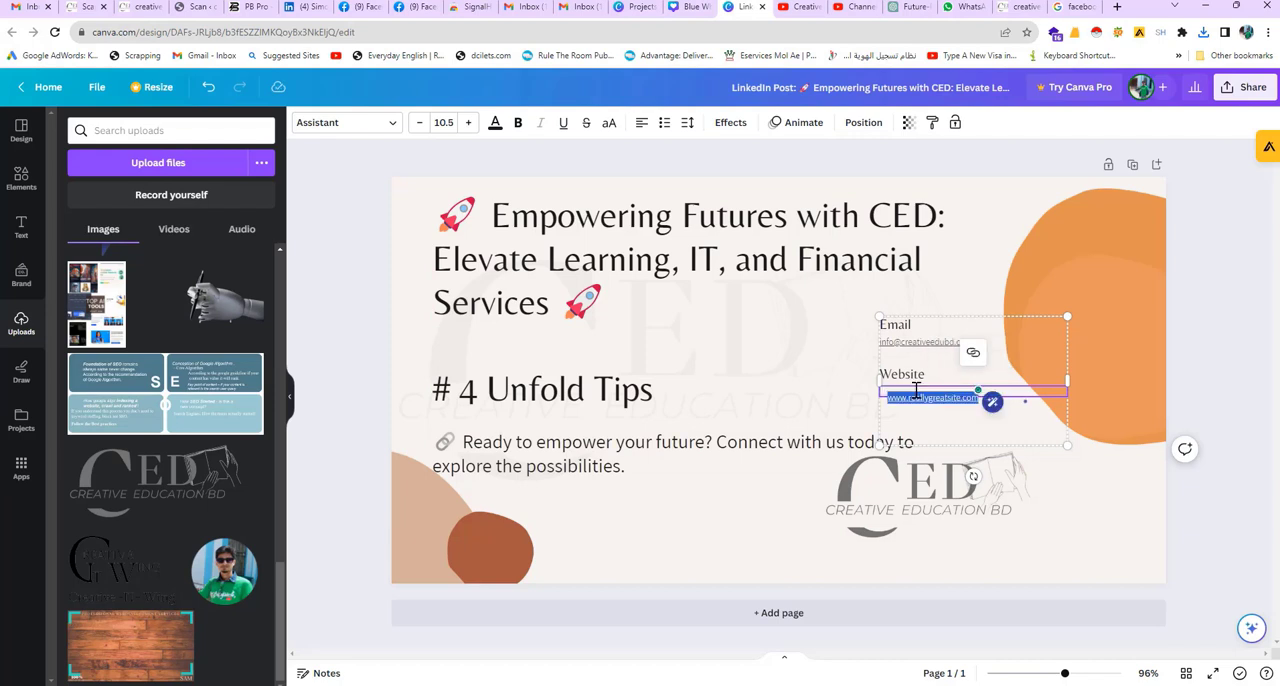
key("BackSpace")
key("ctrl+v")
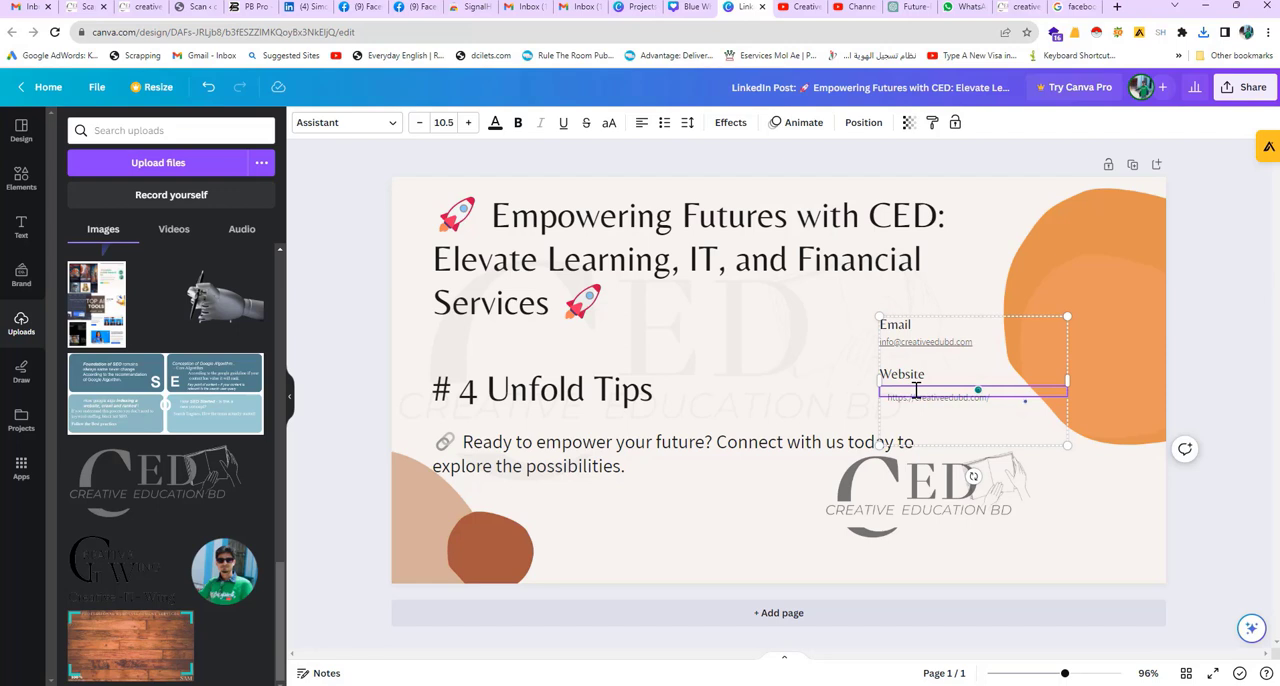
left_click(814, 363)
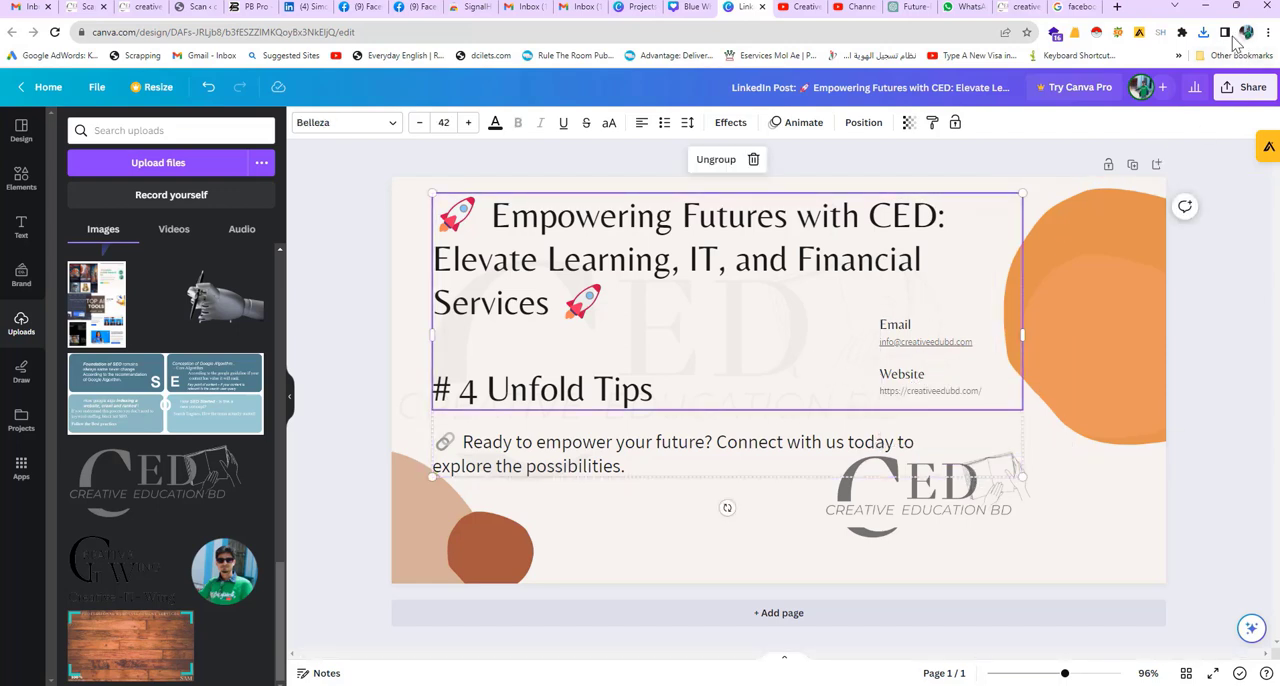
Step: Download the finished 1200 × 630 px design as a PNG
left_click(1224, 91)
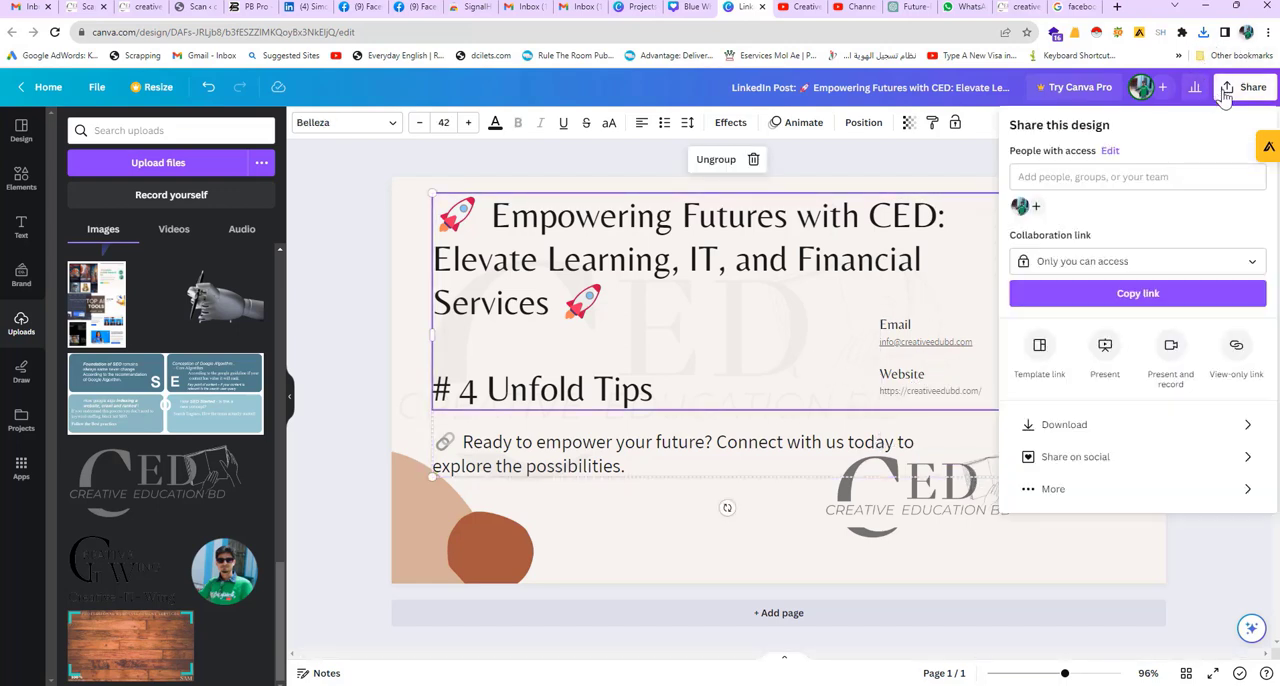
left_click(1087, 434)
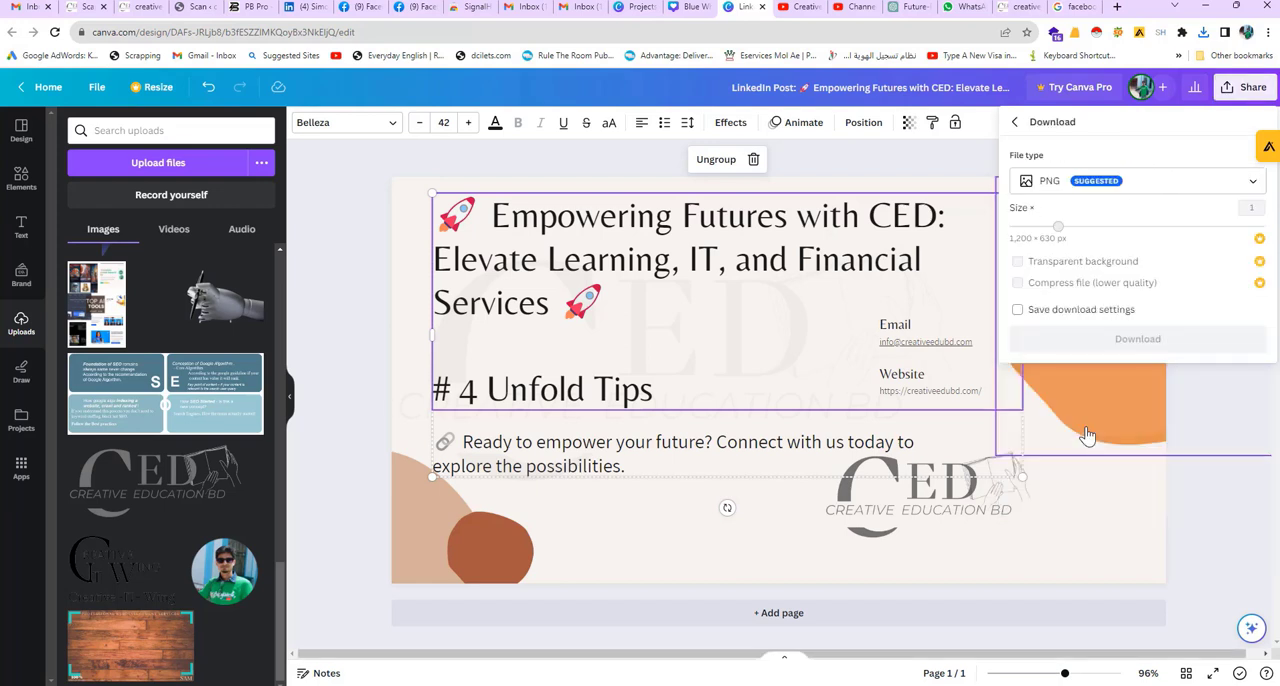
left_click(1137, 340)
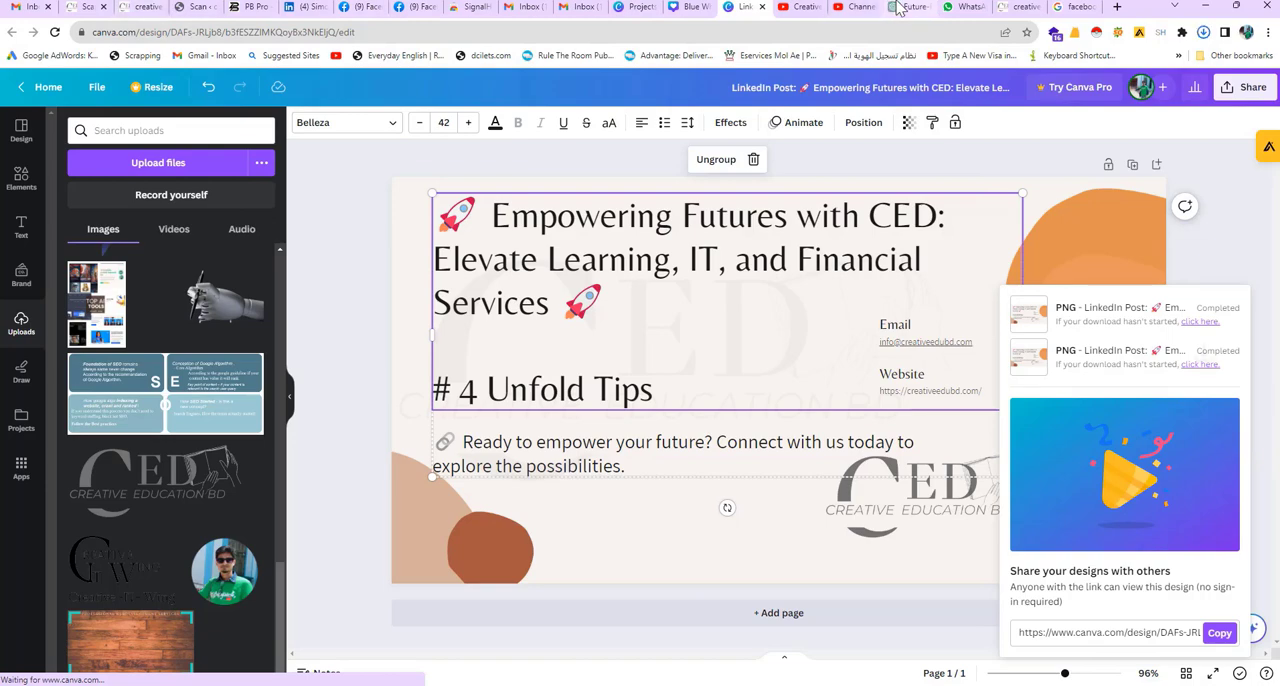
Step: Go back to the CED website's home page and select the intro line "CED, an alternative e-Learning, IT & Financial"
left_click(1012, 7)
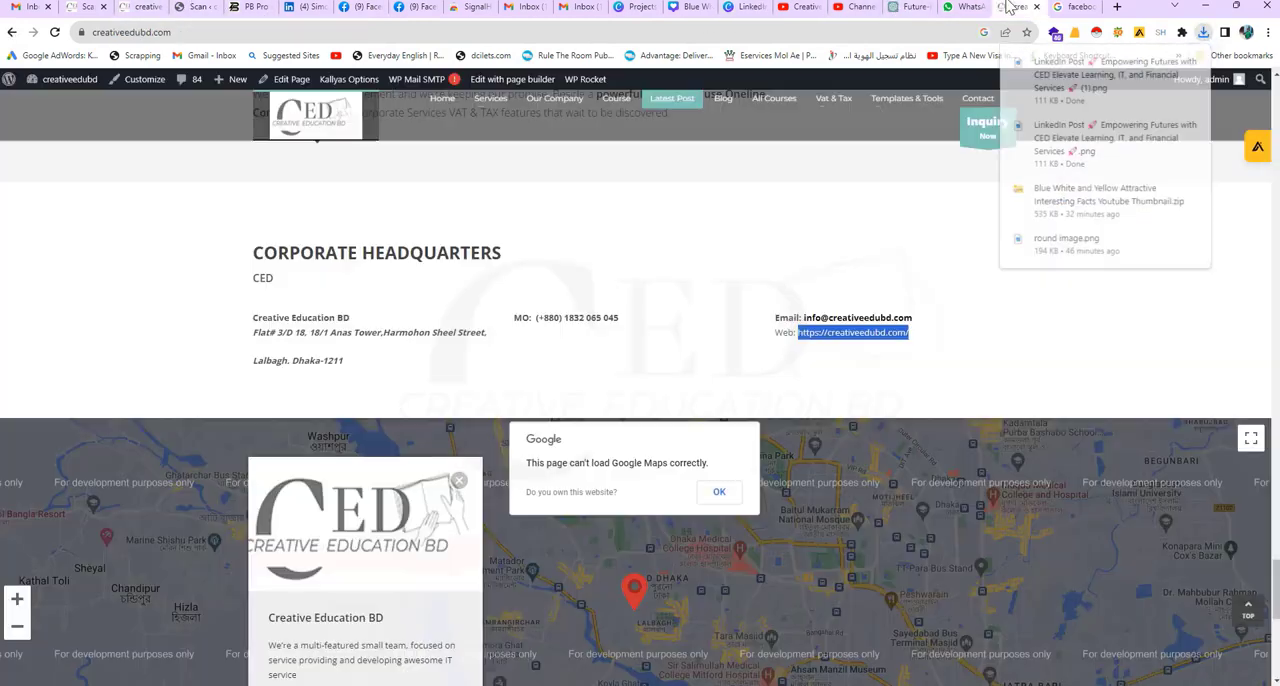
scroll(340, 283, "up", 5)
scroll(340, 283, "up", 15)
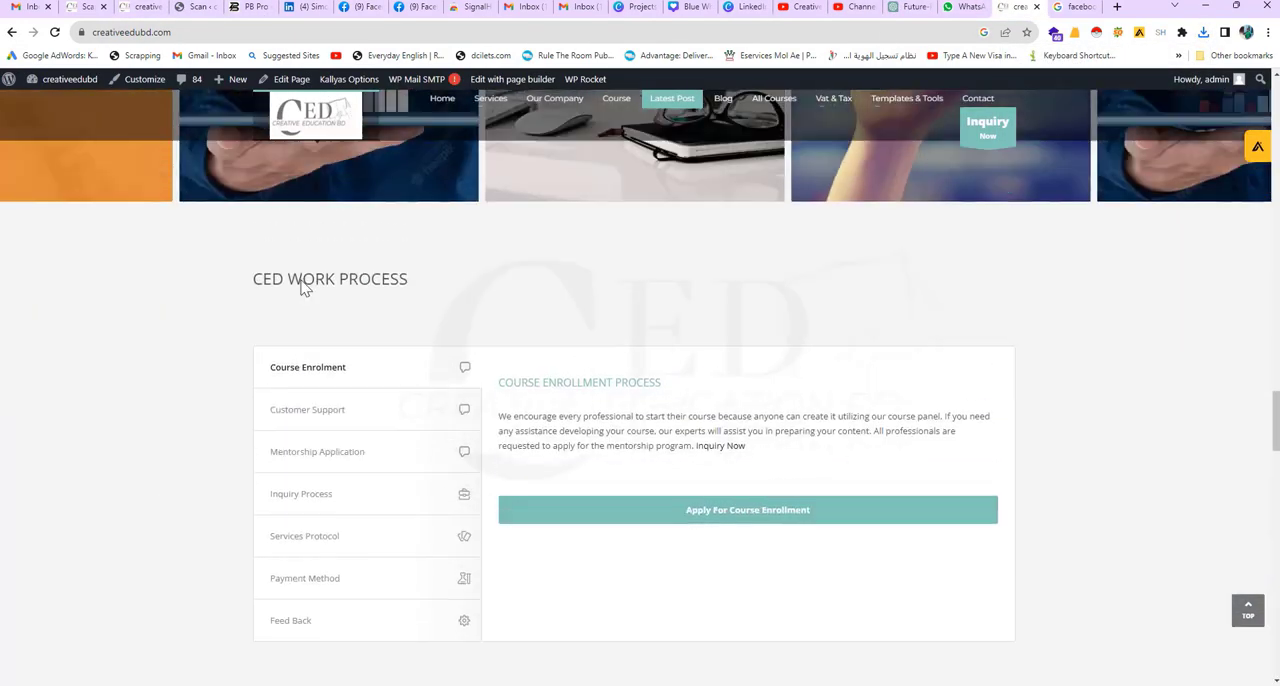
scroll(318, 318, "up", 15)
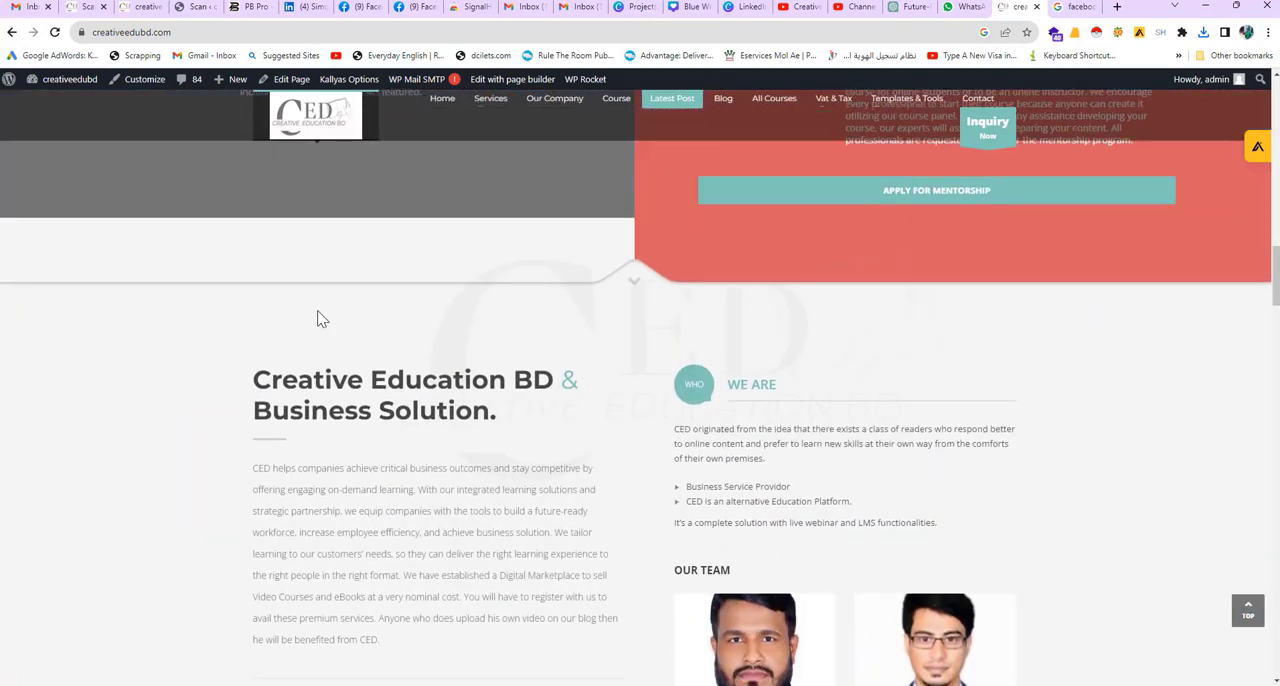
scroll(320, 318, "up", 10)
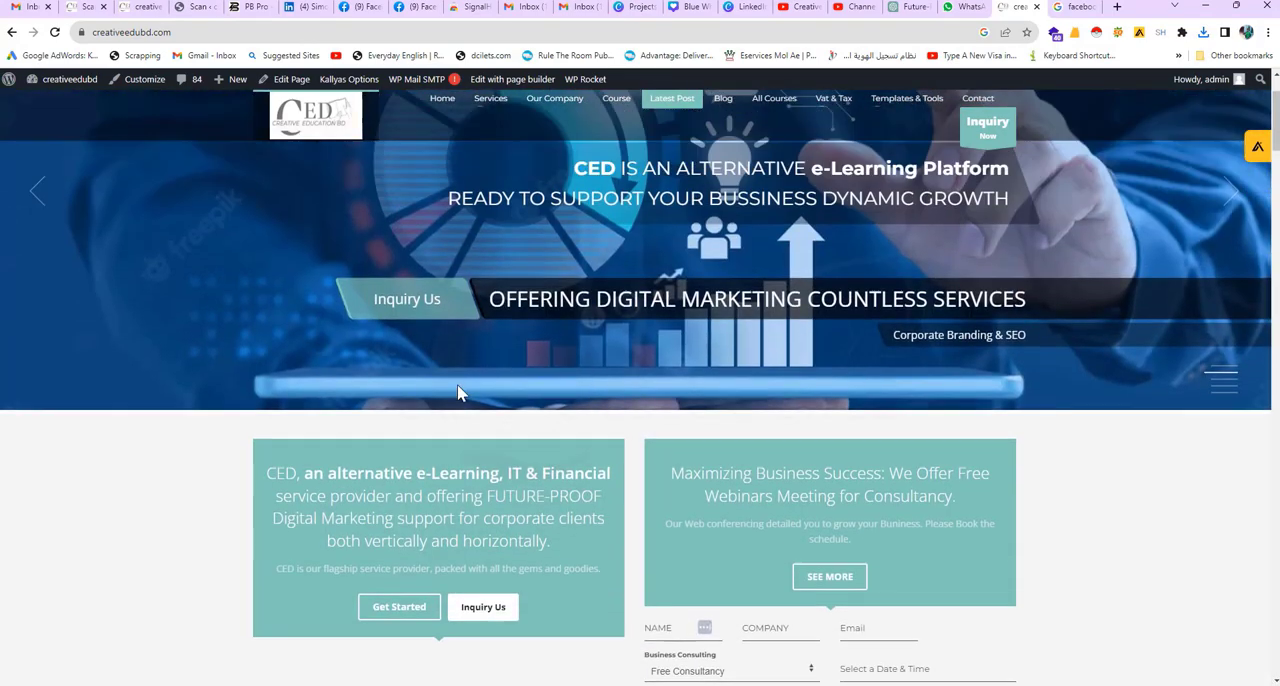
scroll(517, 371, "down", 1)
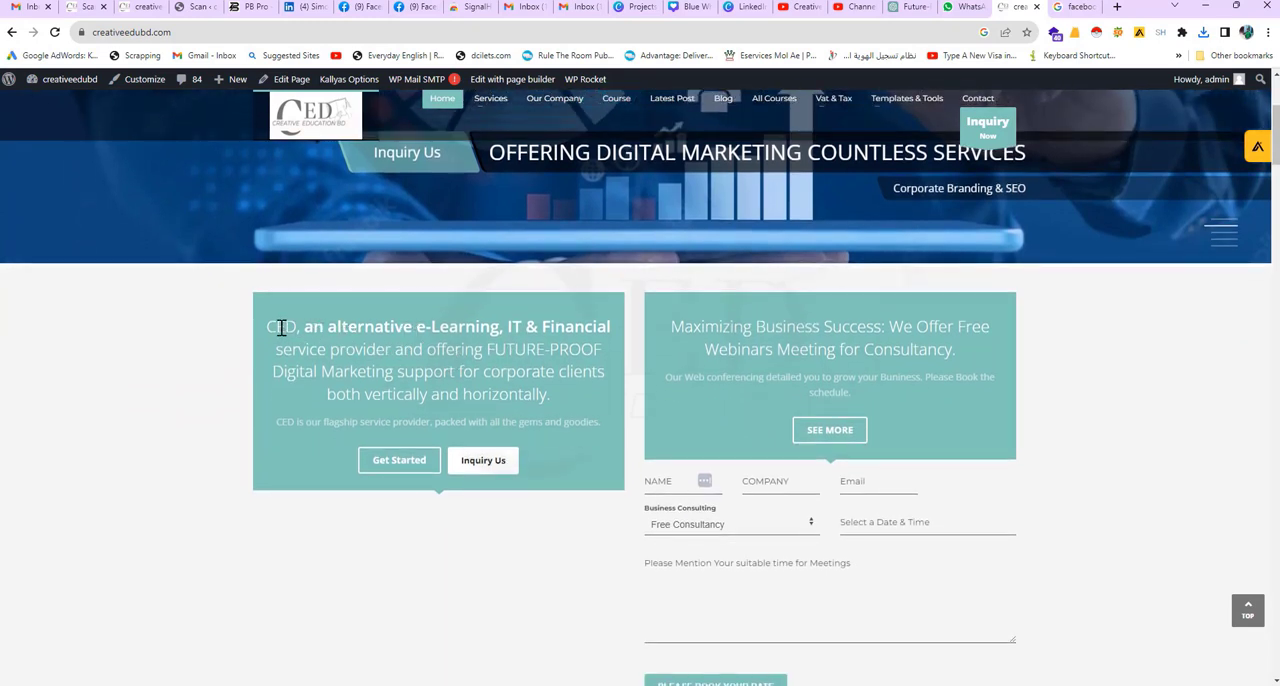
left_click_drag(268, 326, 331, 350)
right_click(318, 353)
left_click(345, 368)
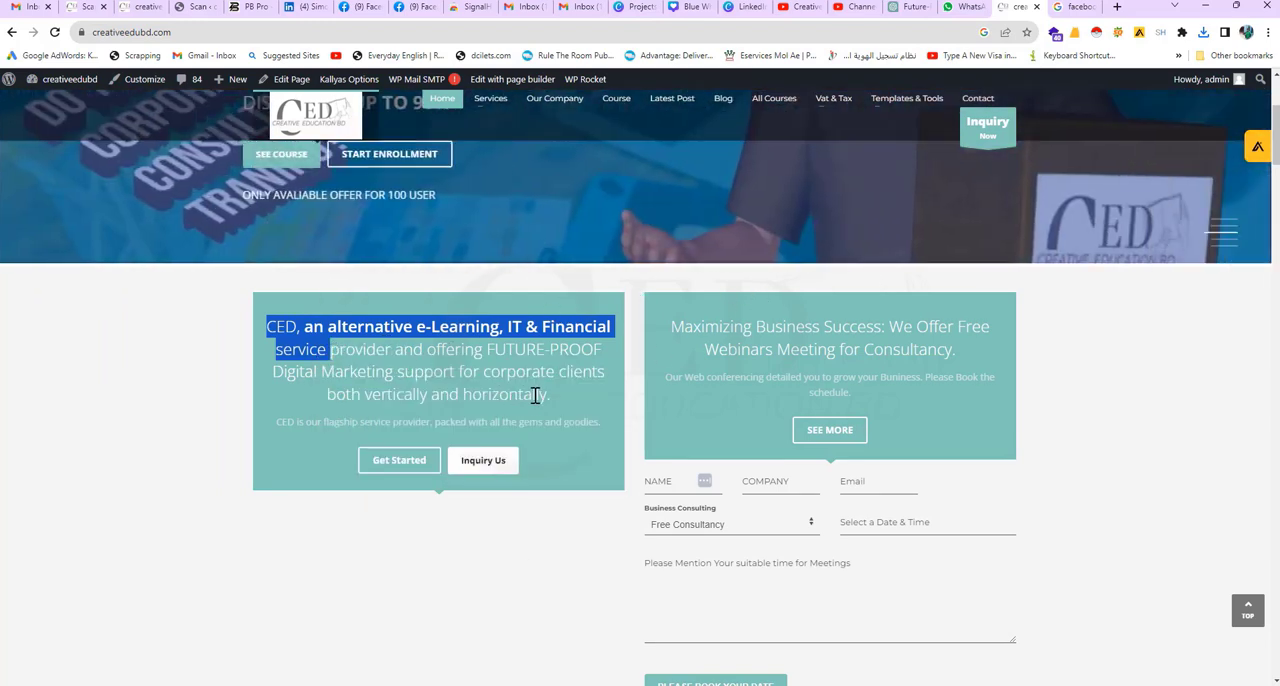
left_click_drag(553, 397, 613, 327)
left_click(349, 350)
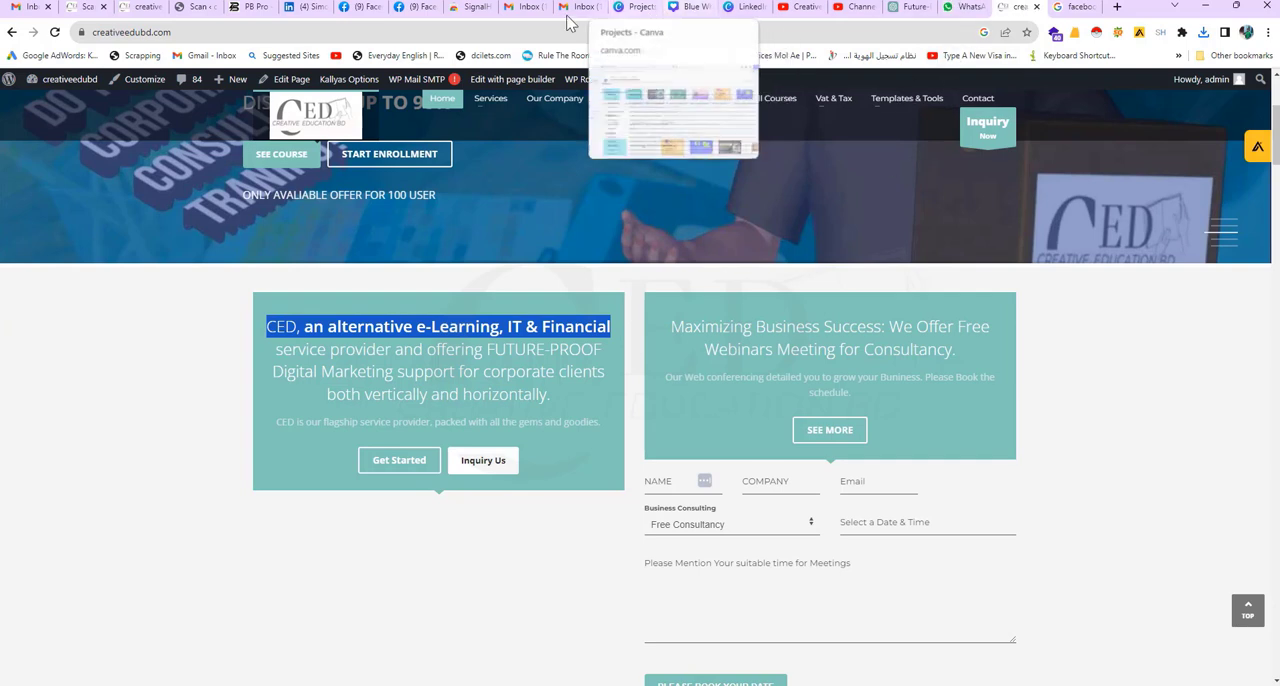
Step: Show the newly downloaded PNG in its folder and remove "LinkedIn Post" from the start of its file name
left_click(1204, 32)
left_click(1161, 89)
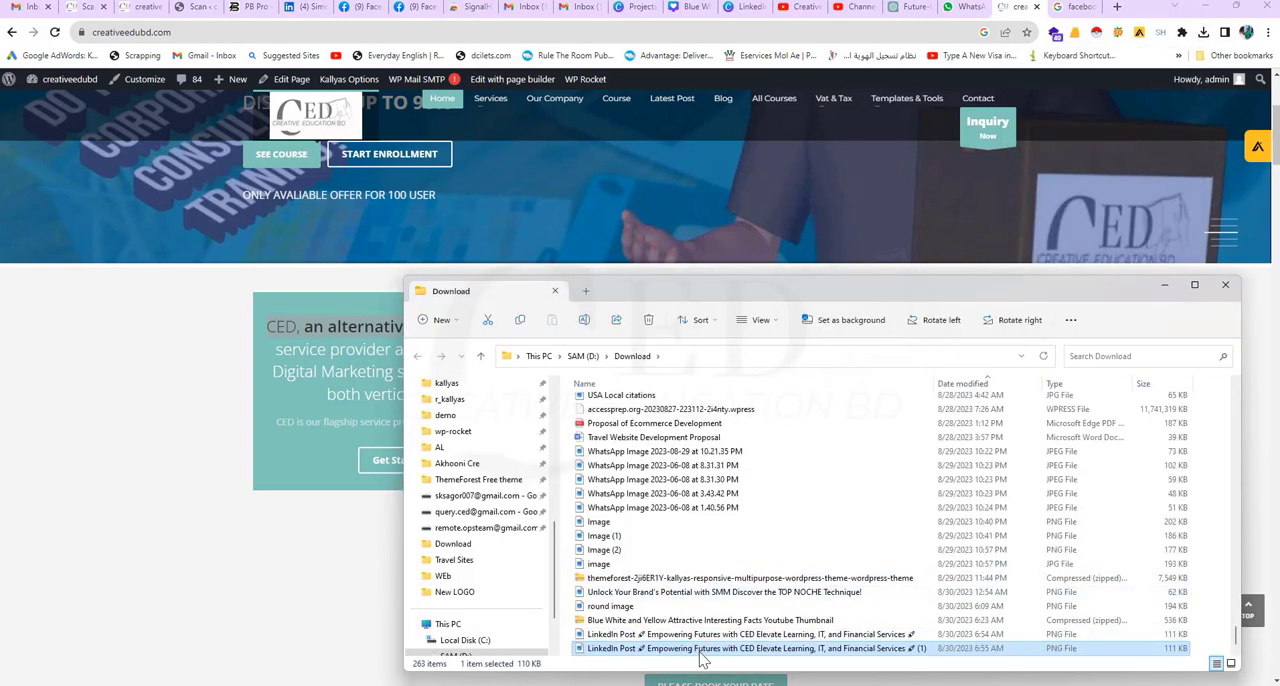
right_click(702, 652)
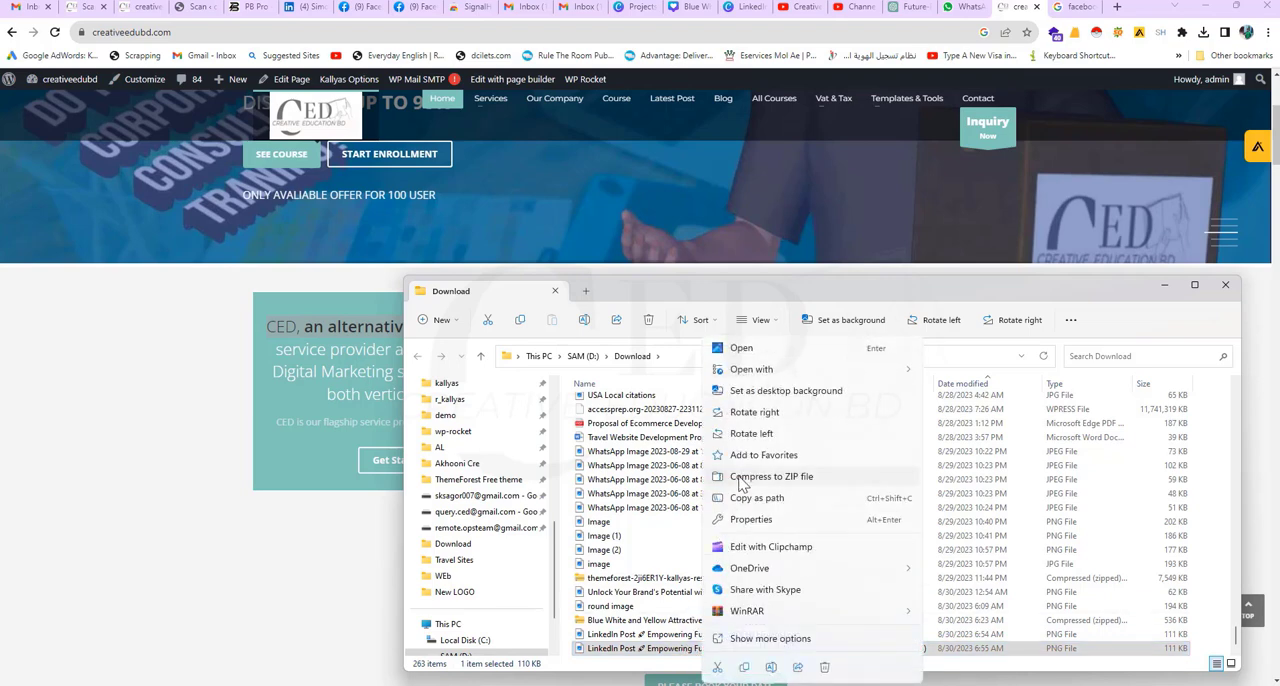
left_click(768, 638)
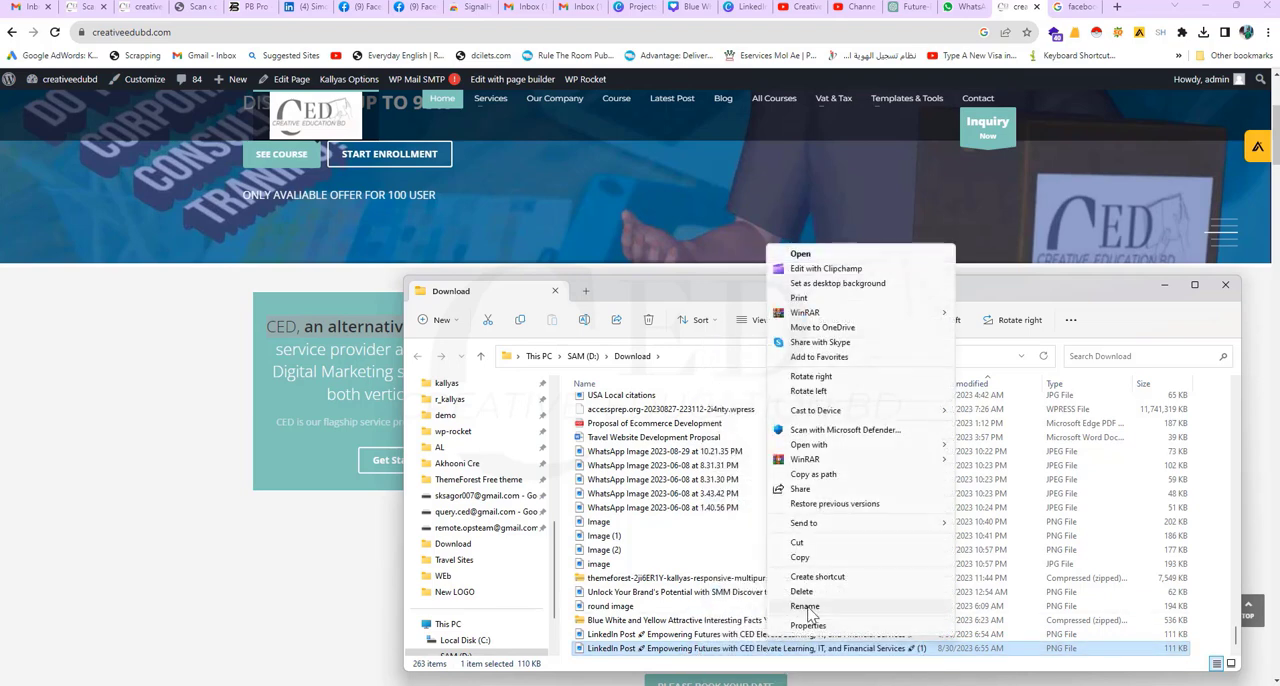
left_click(806, 608)
left_click(638, 649)
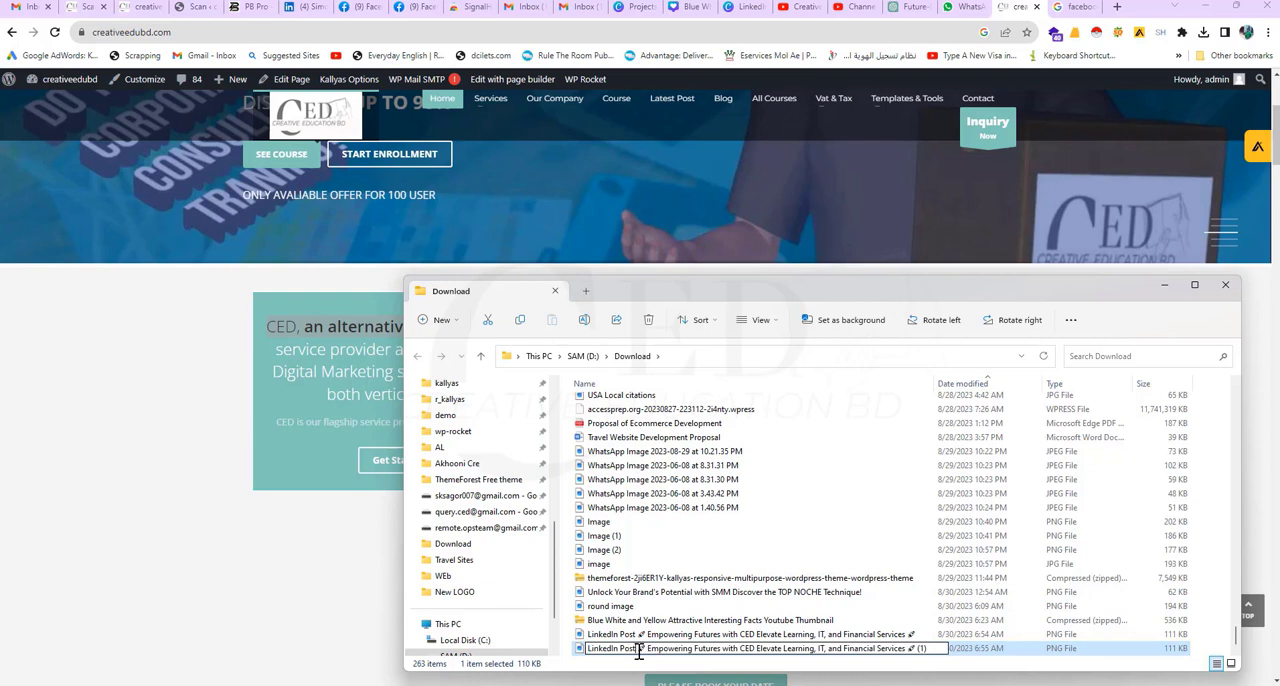
key("BackSpace")
key("BackSpace")
key("BackSpace")
key("BackSpace")
key("BackSpace")
key("BackSpace")
key("BackSpace")
key("BackSpace")
key("BackSpace")
key("BackSpace")
key("BackSpace")
key("BackSpace")
key("BackSpace")
key("BackSpace")
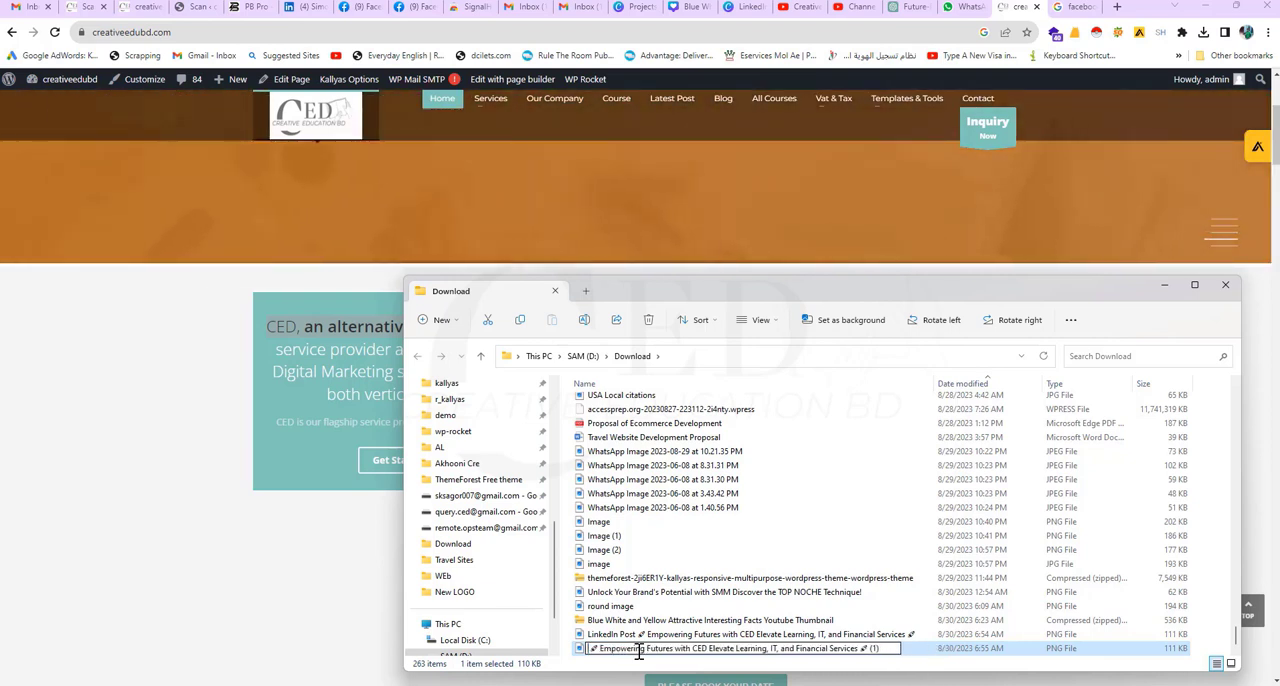
key("Return")
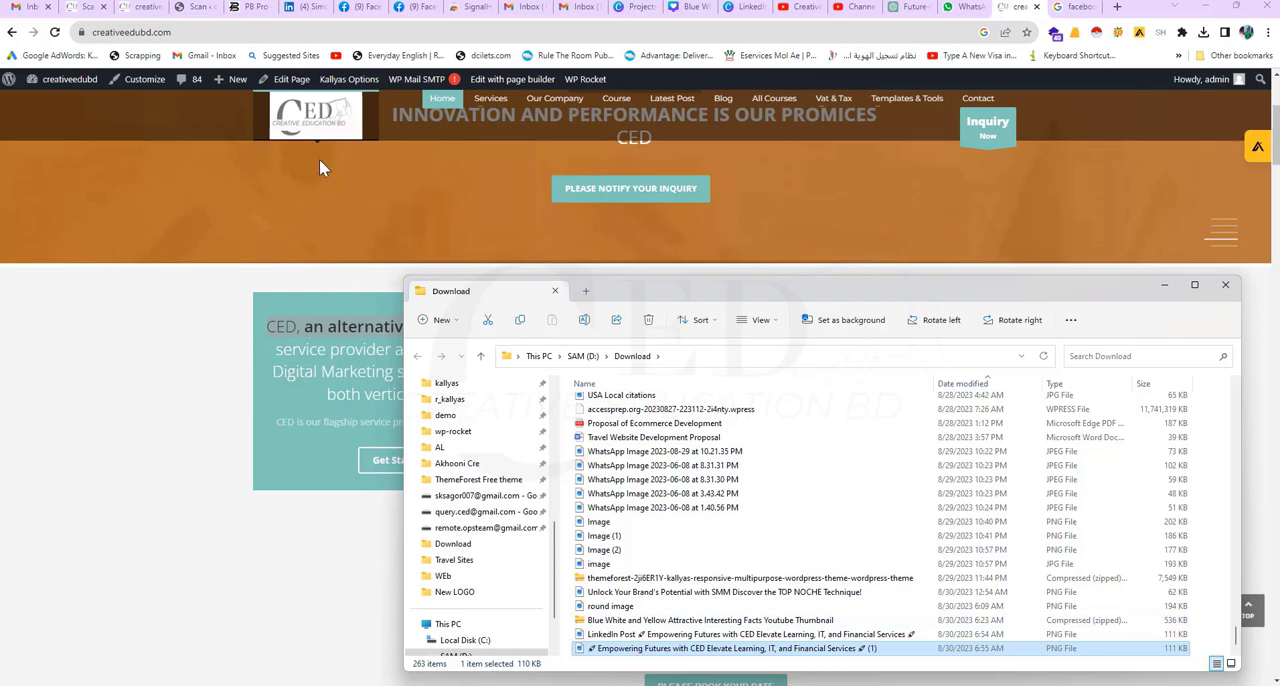
Step: Copy the D:\Download folder path, then switch to Facebook and start a new post as Creative Education BD
left_click(697, 358)
key("ctrl+c")
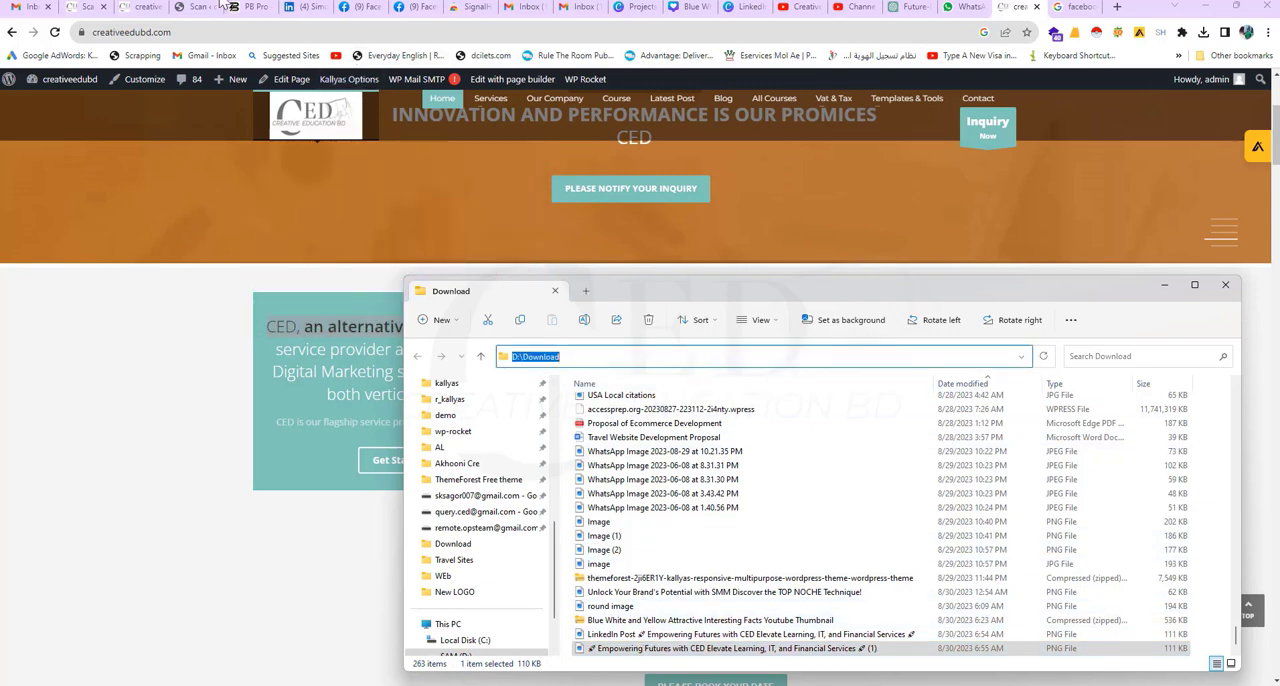
left_click(358, 7)
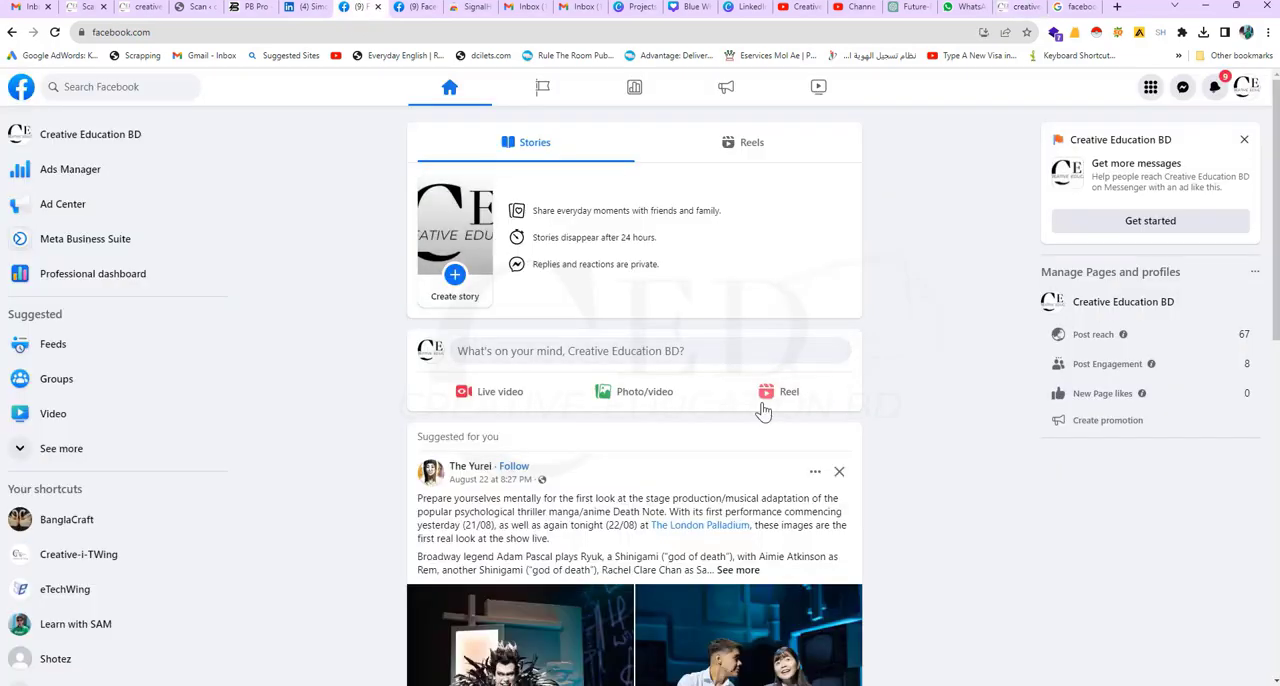
scroll(571, 248, "down", 3)
left_click(414, 7)
scroll(447, 139, "up", 2)
scroll(447, 139, "down", 3)
left_click(358, 7)
scroll(551, 183, "up", 3)
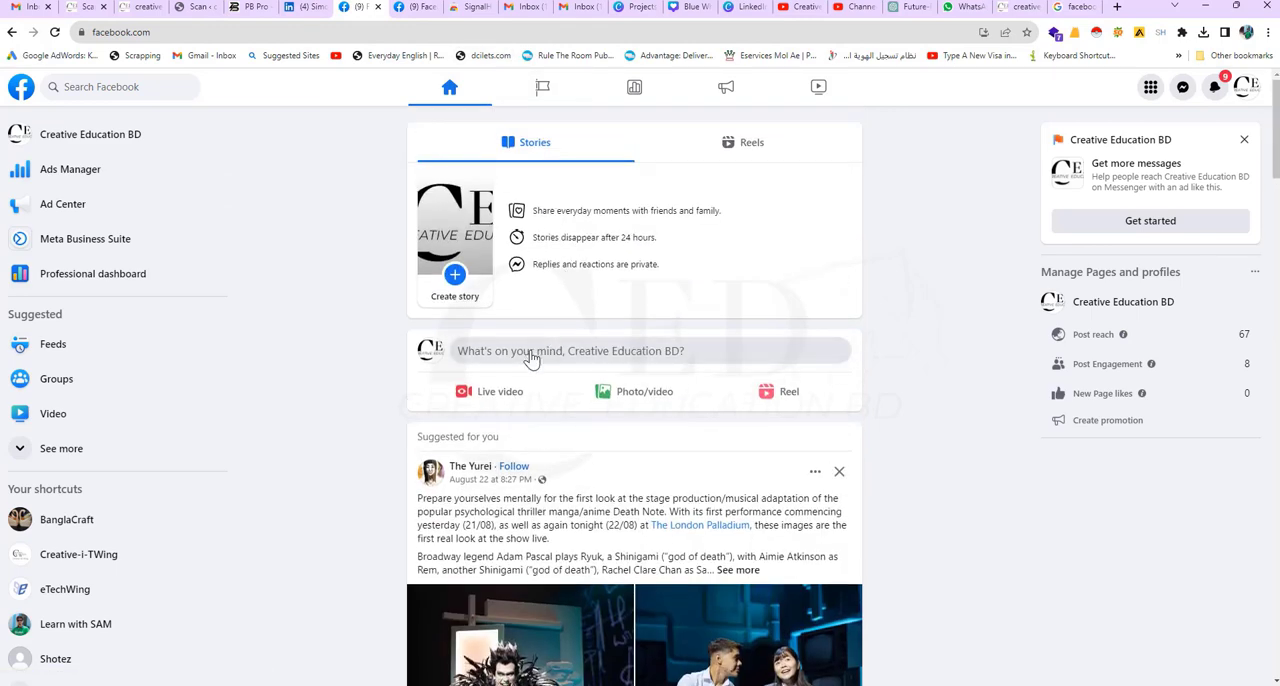
left_click(531, 358)
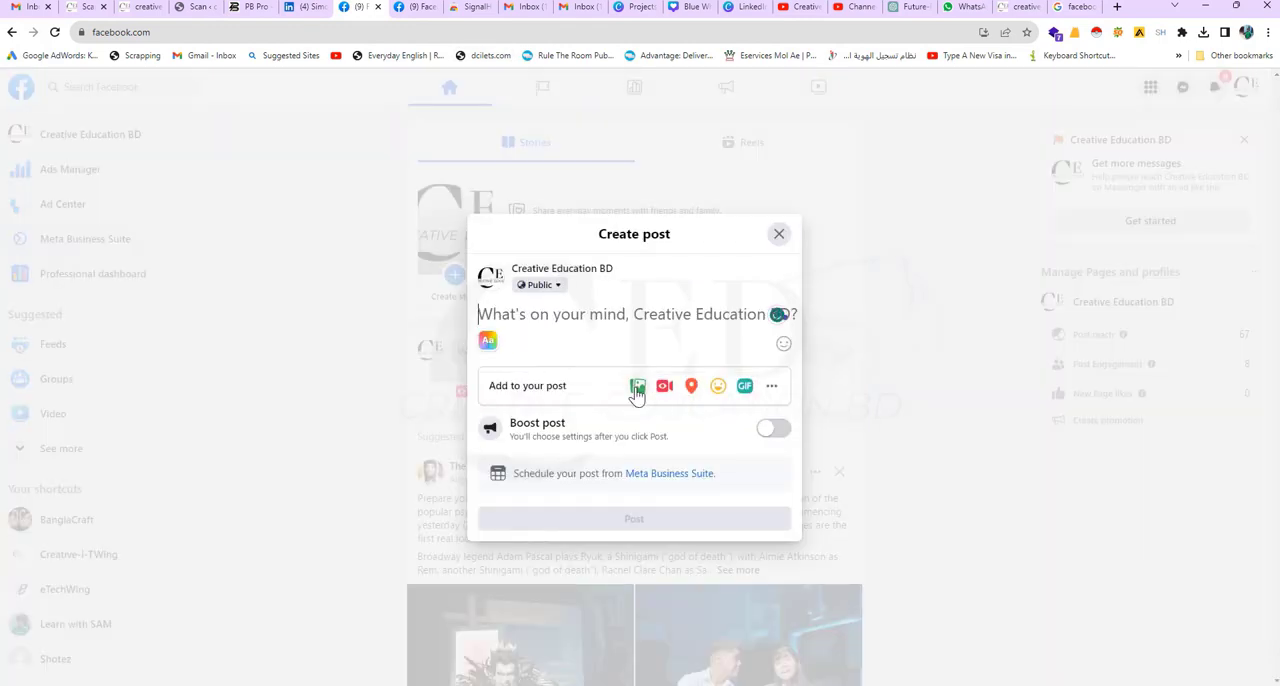
Step: Start adding a photo to the Facebook post and go to the copied D:\Download folder in the file picker
left_click(636, 390)
left_click(637, 341)
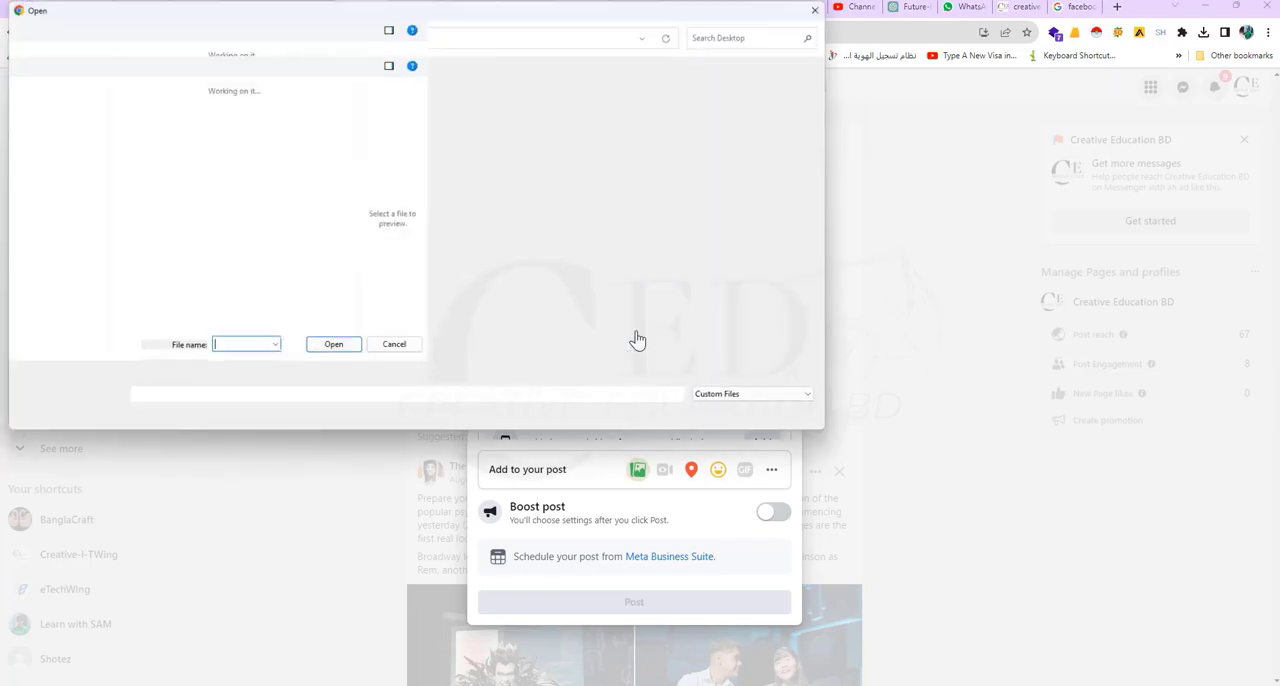
left_click(341, 35)
key("ctrl+v")
key("Return")
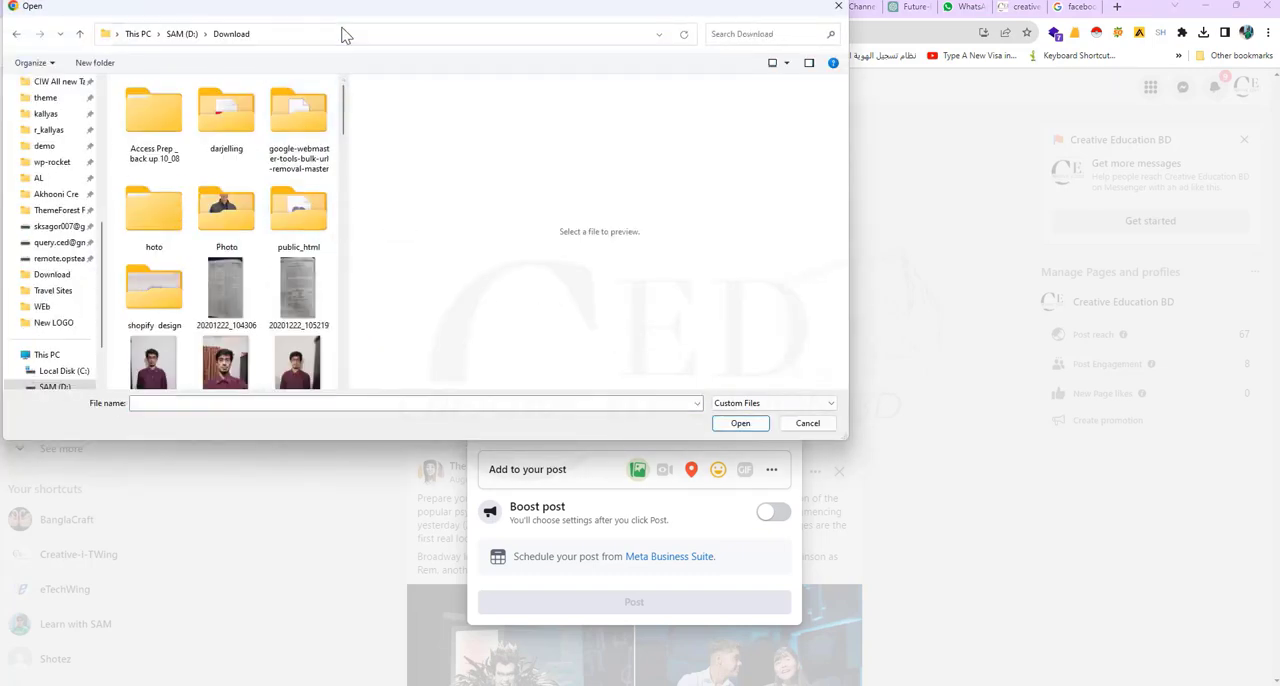
Step: Find the renamed "Empowering Futures with CED Elevate Learning, IT, and Financial Services (1)" image and attach it to the post
scroll(323, 134, "down", 10)
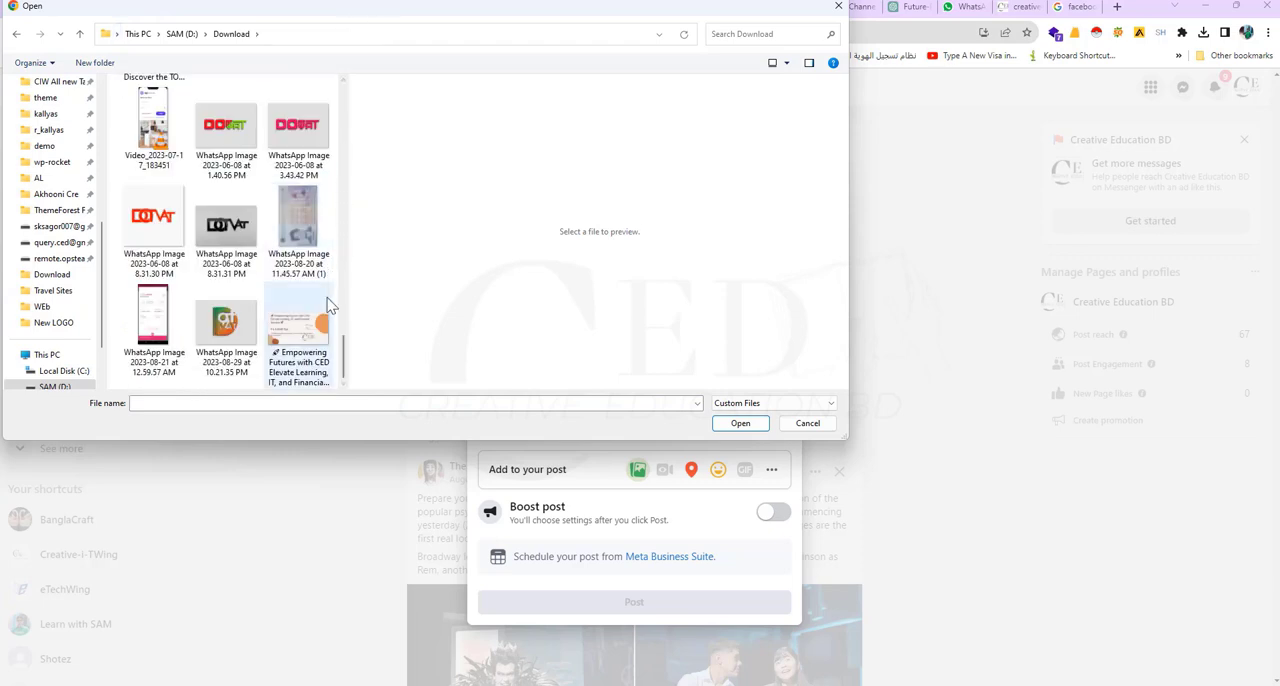
scroll(324, 292, "down", 5)
scroll(323, 292, "down", 3)
left_click_drag(345, 277, 603, 286)
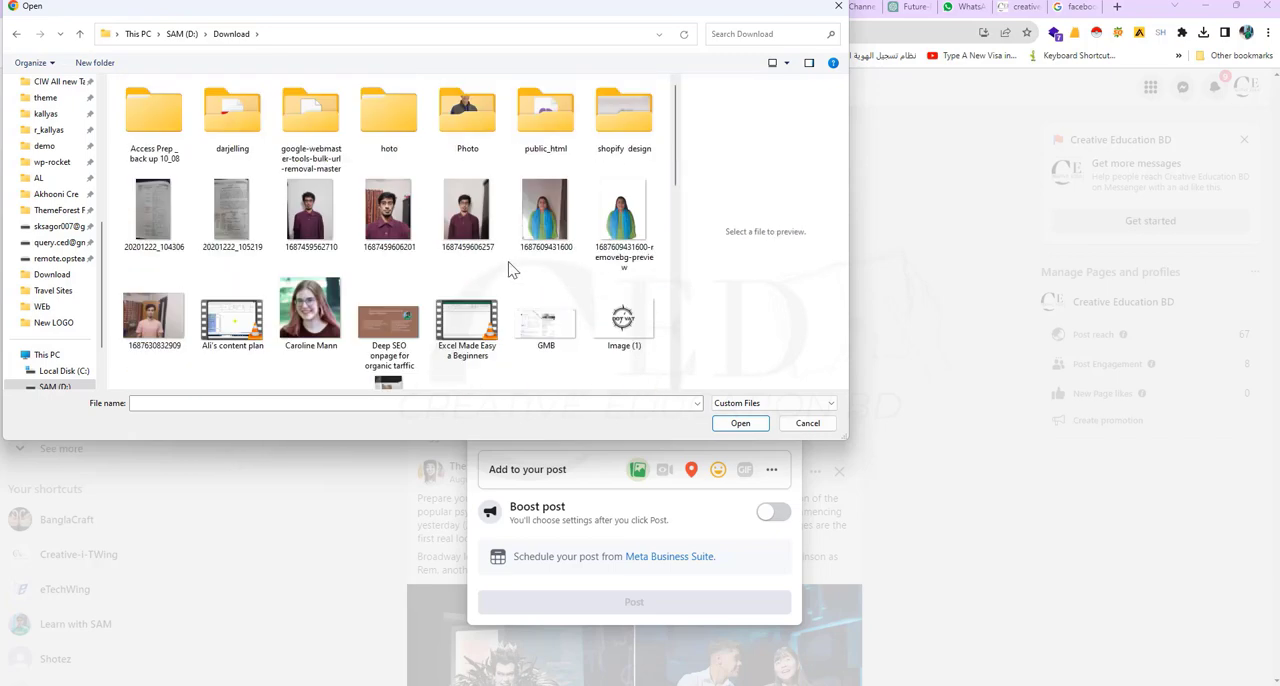
scroll(505, 263, "down", 10)
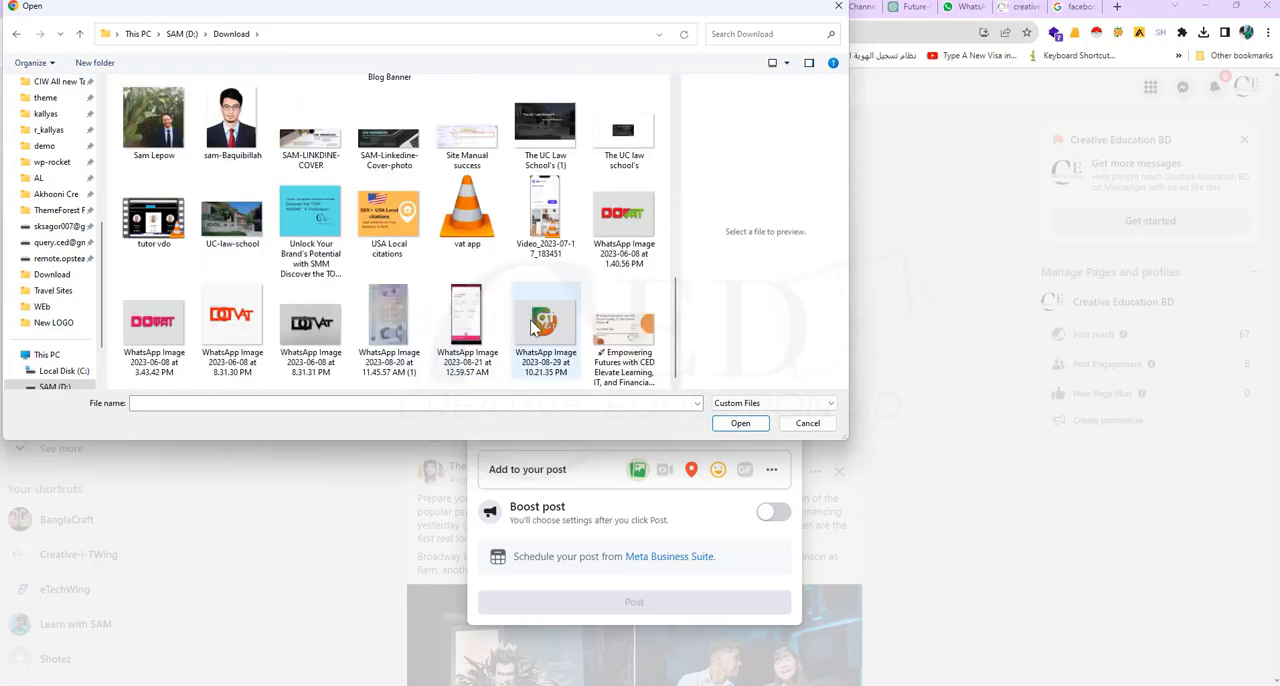
left_click(612, 338)
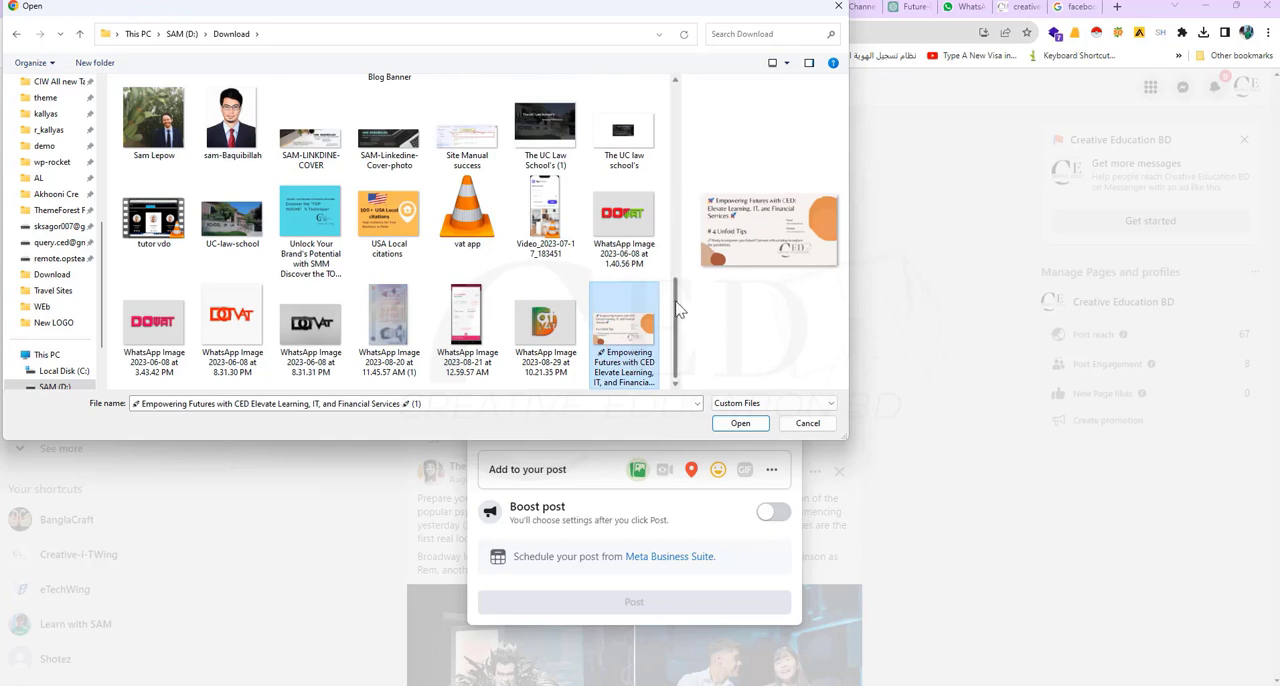
left_click(740, 423)
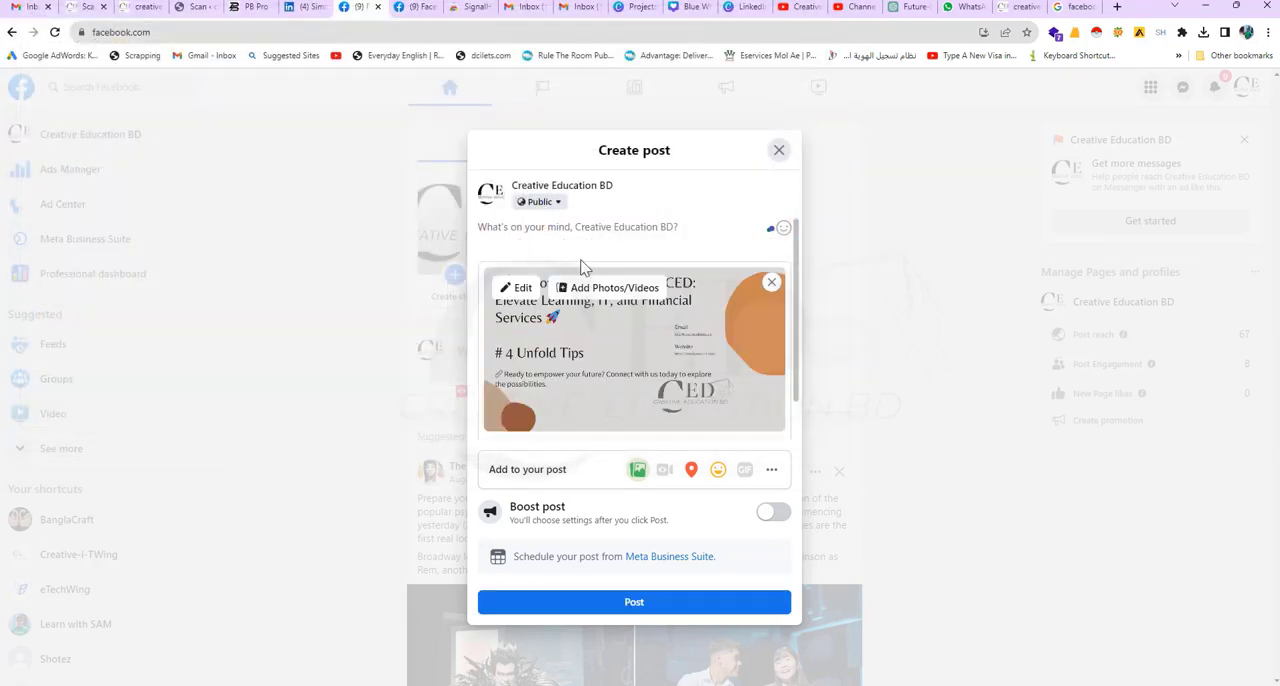
Step: Place the cursor in the Facebook post's text area, then copy the full Facebook post text, from headline to hashtags, from ChatGPT
scroll(590, 298, "down", 2)
scroll(597, 312, "up", 2)
left_click(497, 232)
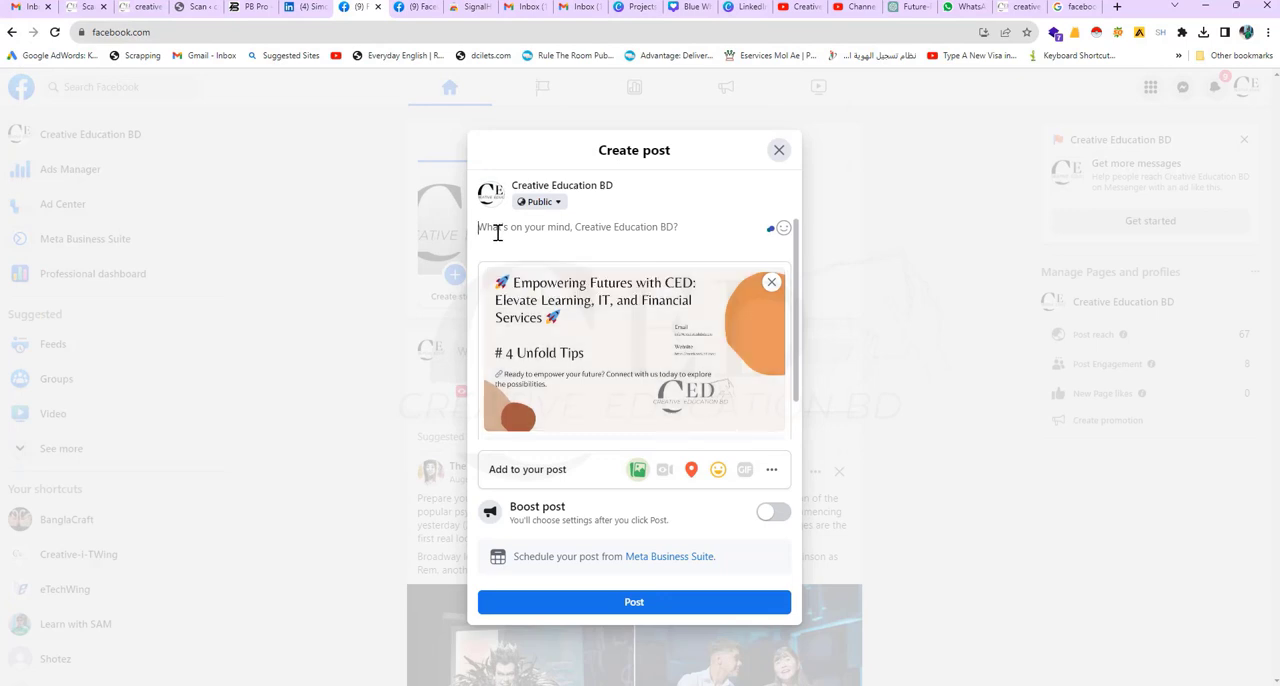
left_click(891, 10)
scroll(660, 245, "down", 4)
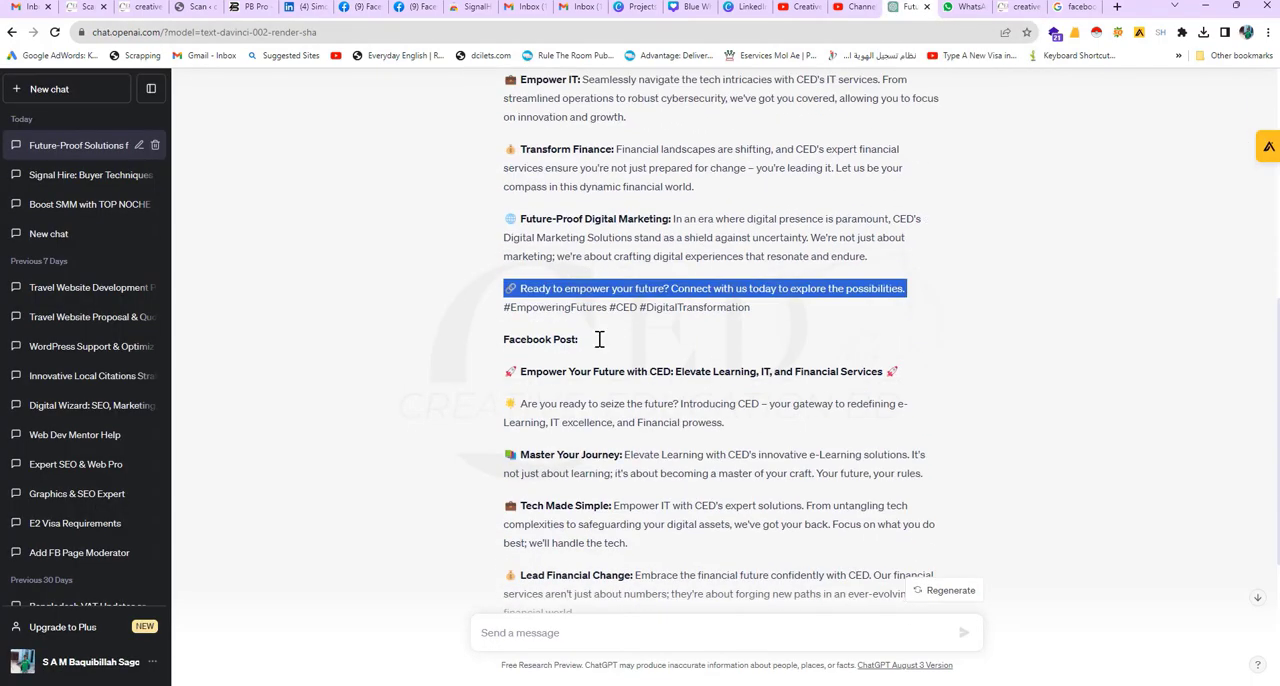
left_click_drag(505, 168, 722, 521)
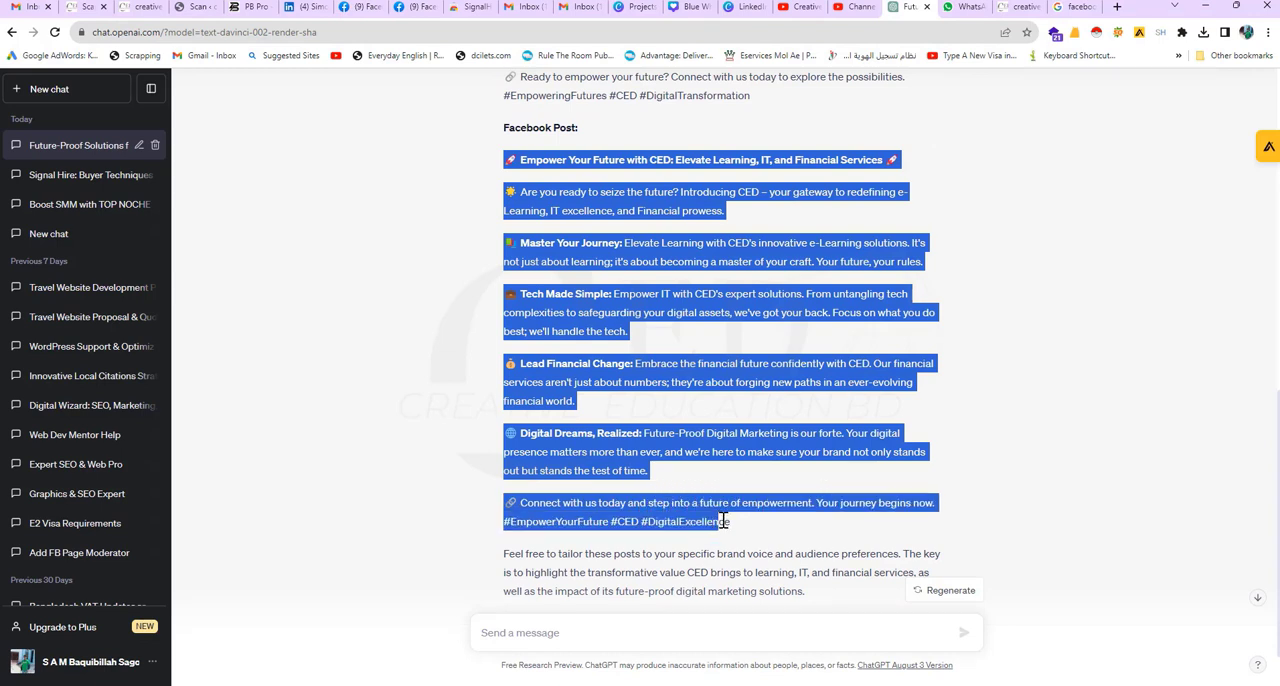
right_click(730, 528)
left_click(745, 541)
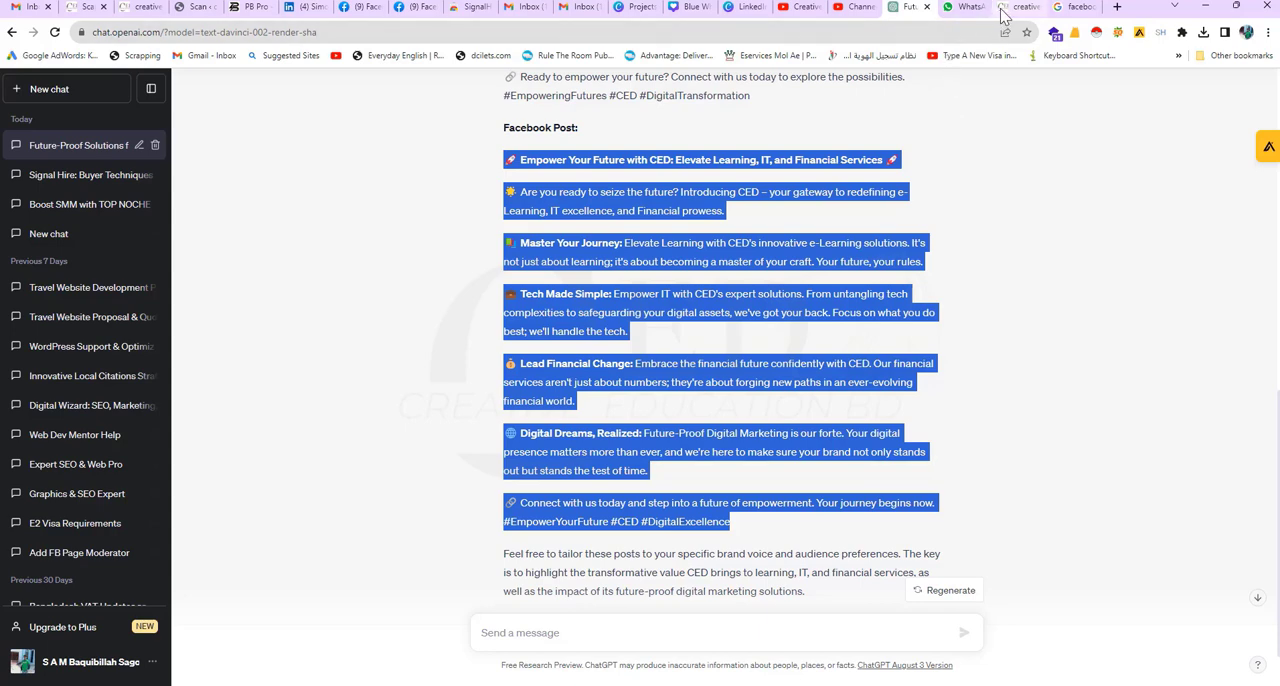
Step: Return to the Facebook draft for Creative Education BD, paste the copied text above the image and publish the post
left_click(412, 7)
left_click(365, 8)
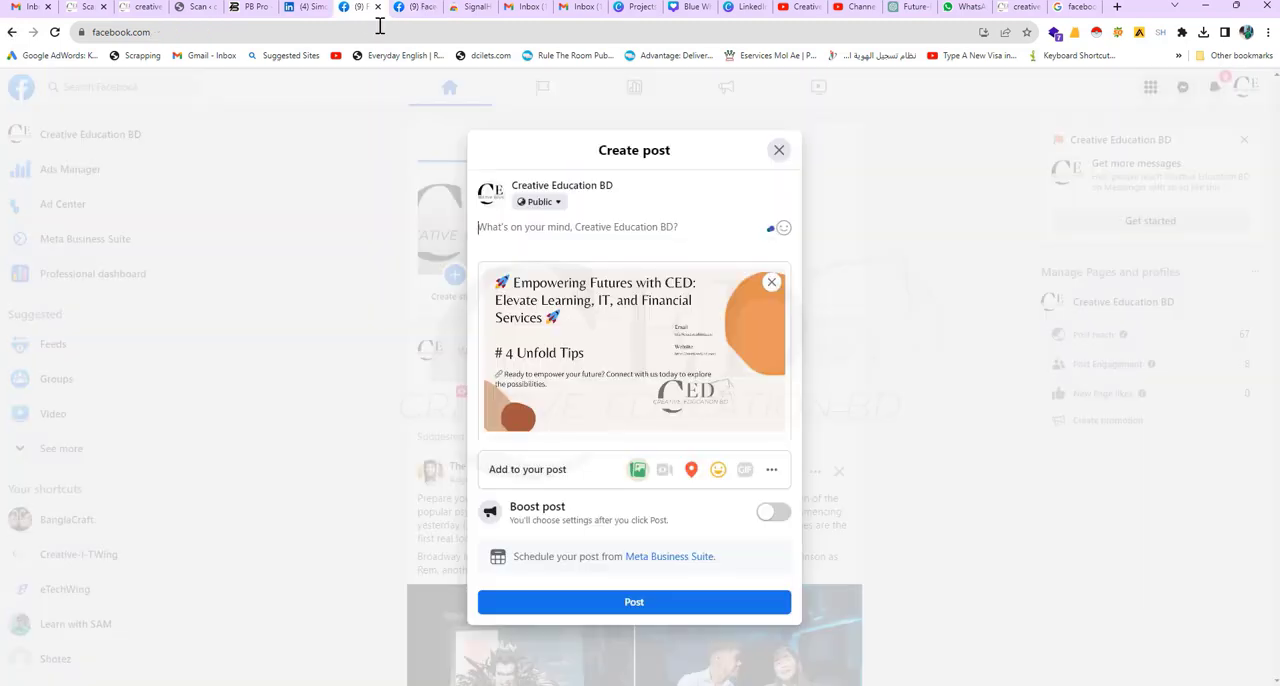
key("ctrl+v")
scroll(600, 330, "down", 5)
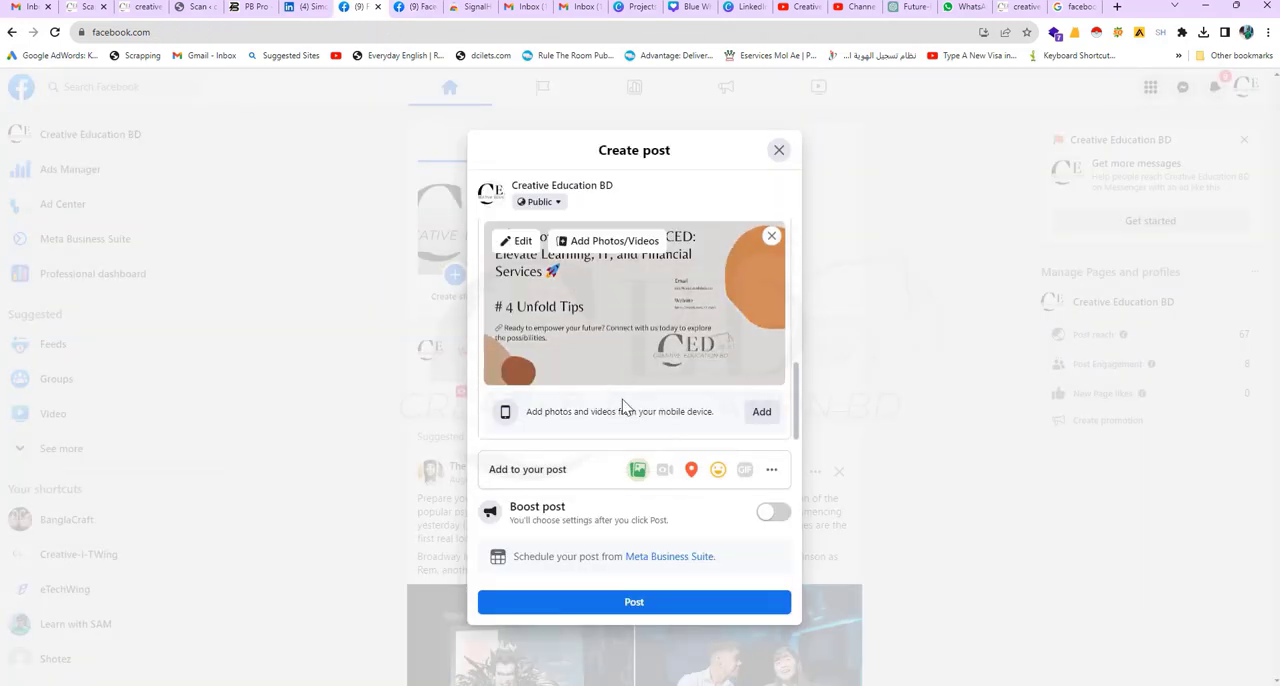
scroll(614, 407, "up", 3)
scroll(614, 407, "down", 3)
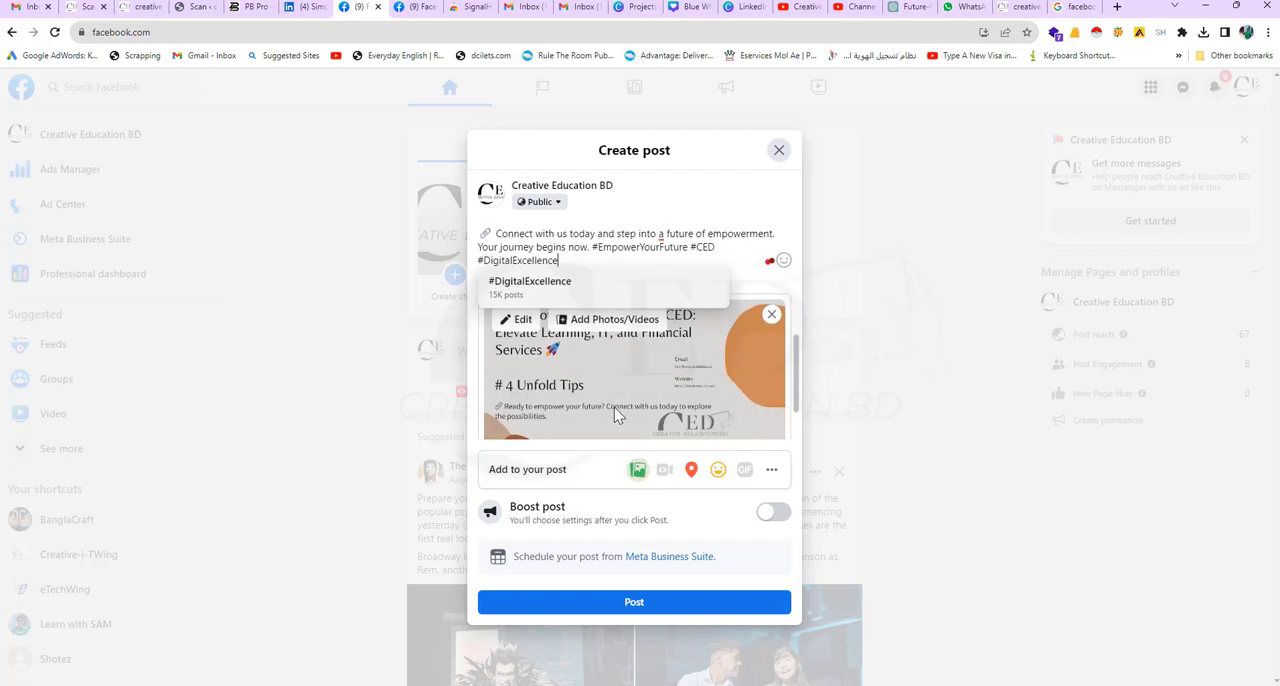
left_click(628, 603)
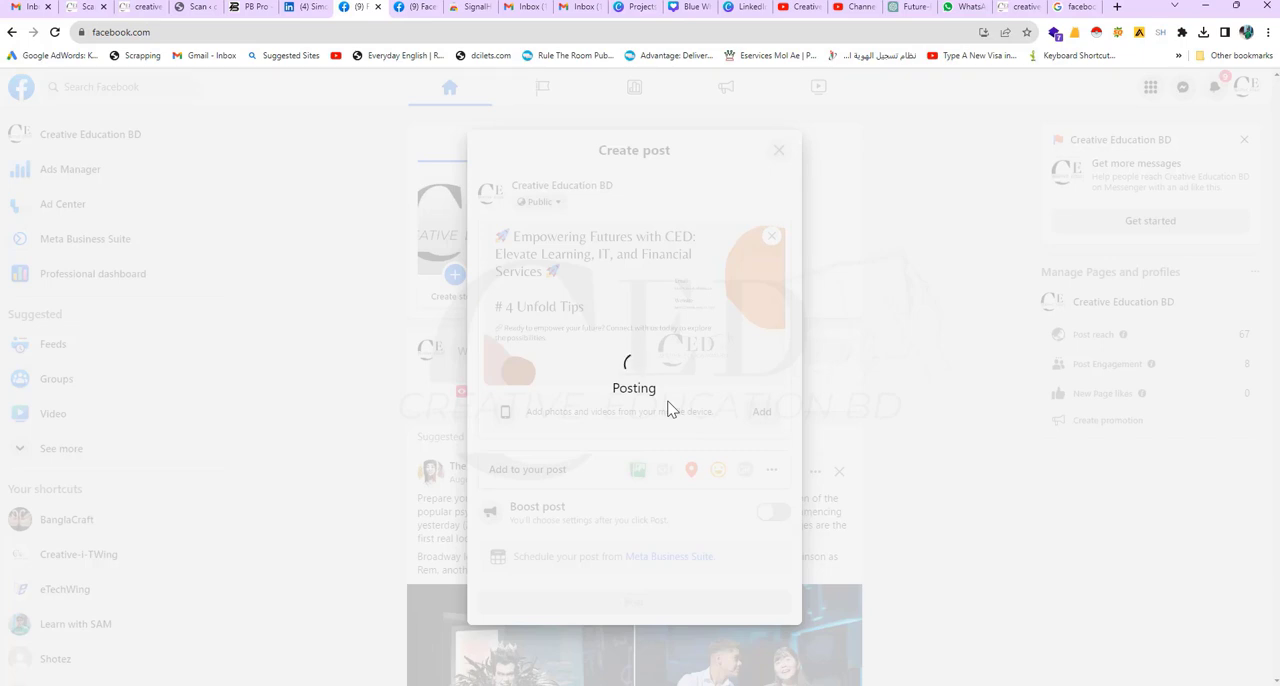
Step: Switch to LinkedIn, close the SignalHire overlay on the open profile and go to the home feed
left_click(310, 17)
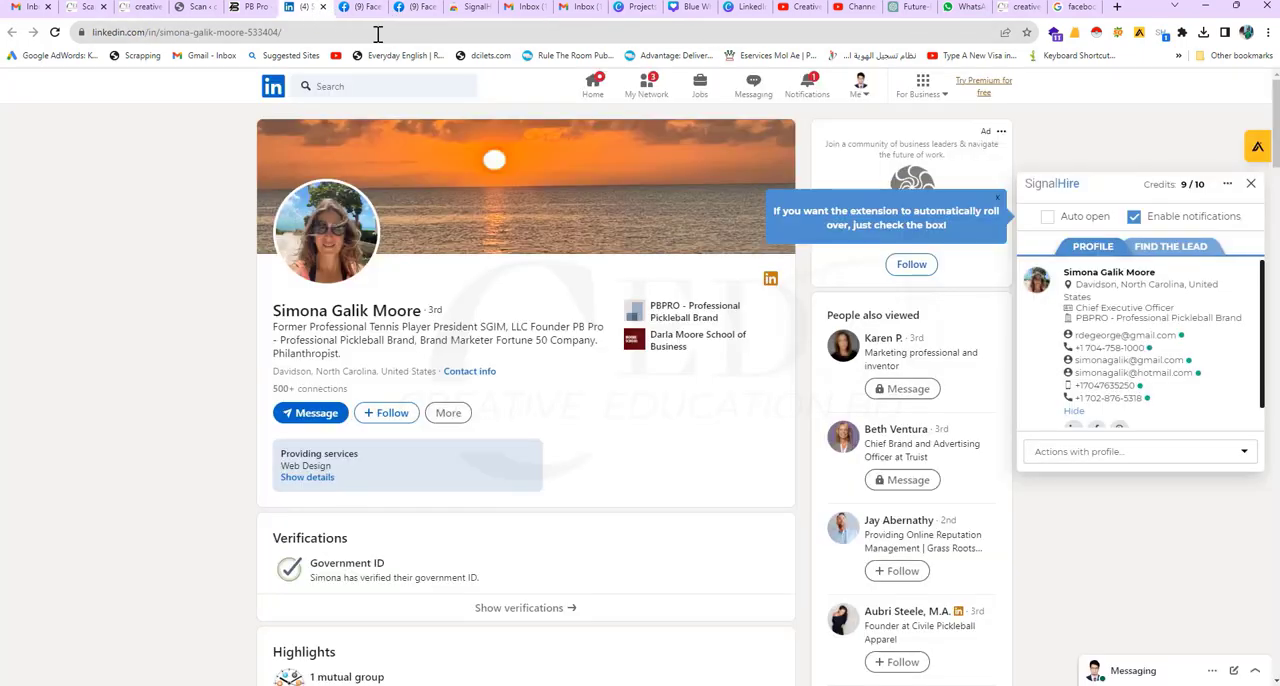
left_click(861, 98)
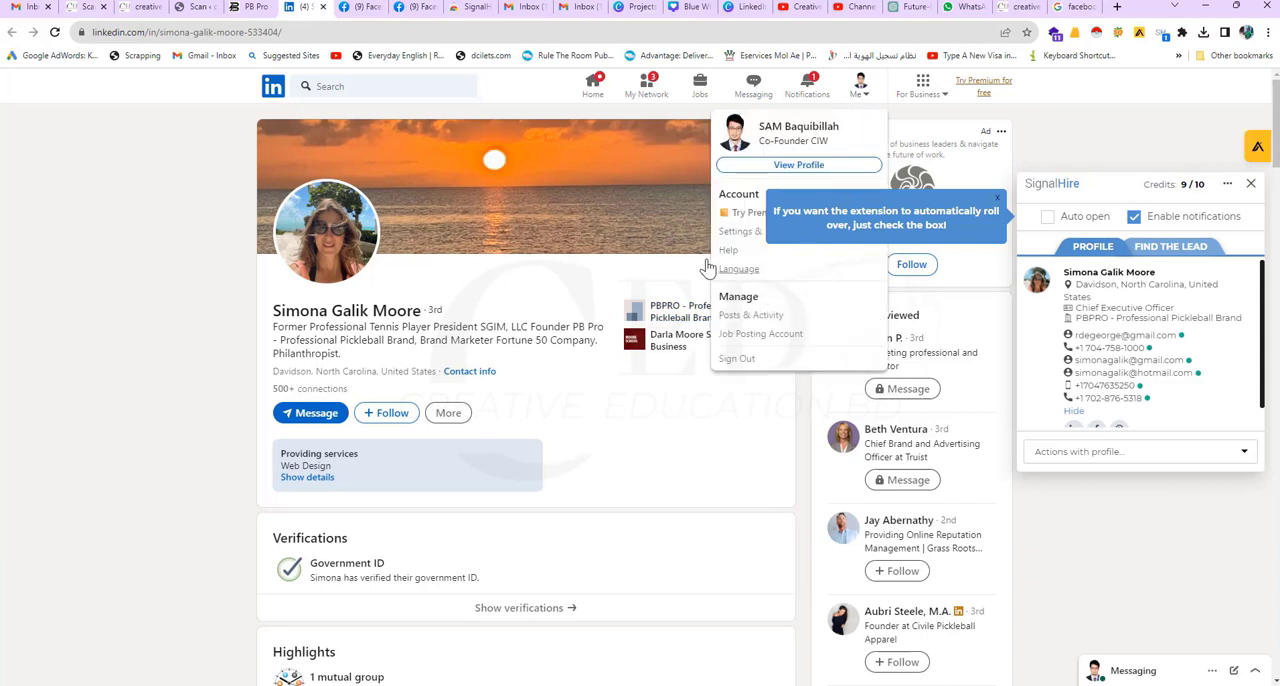
left_click(193, 255)
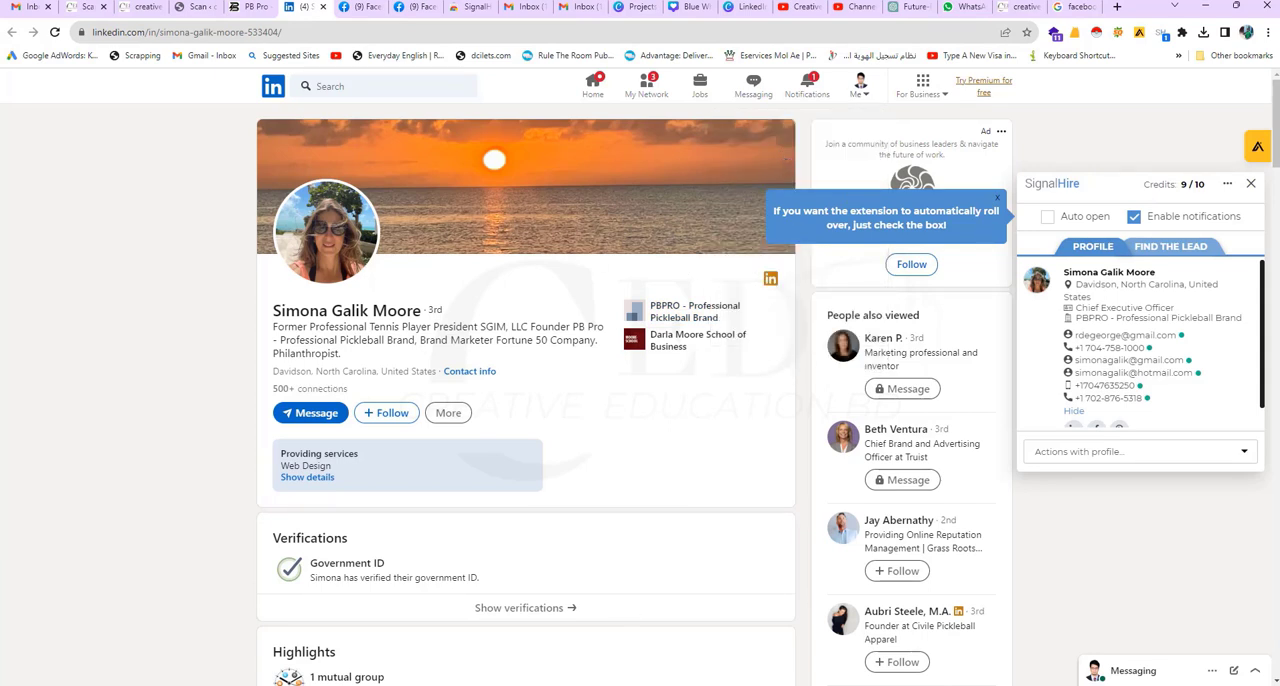
scroll(703, 323, "down", 2)
scroll(691, 363, "up", 2)
scroll(443, 482, "down", 4)
scroll(443, 482, "up", 4)
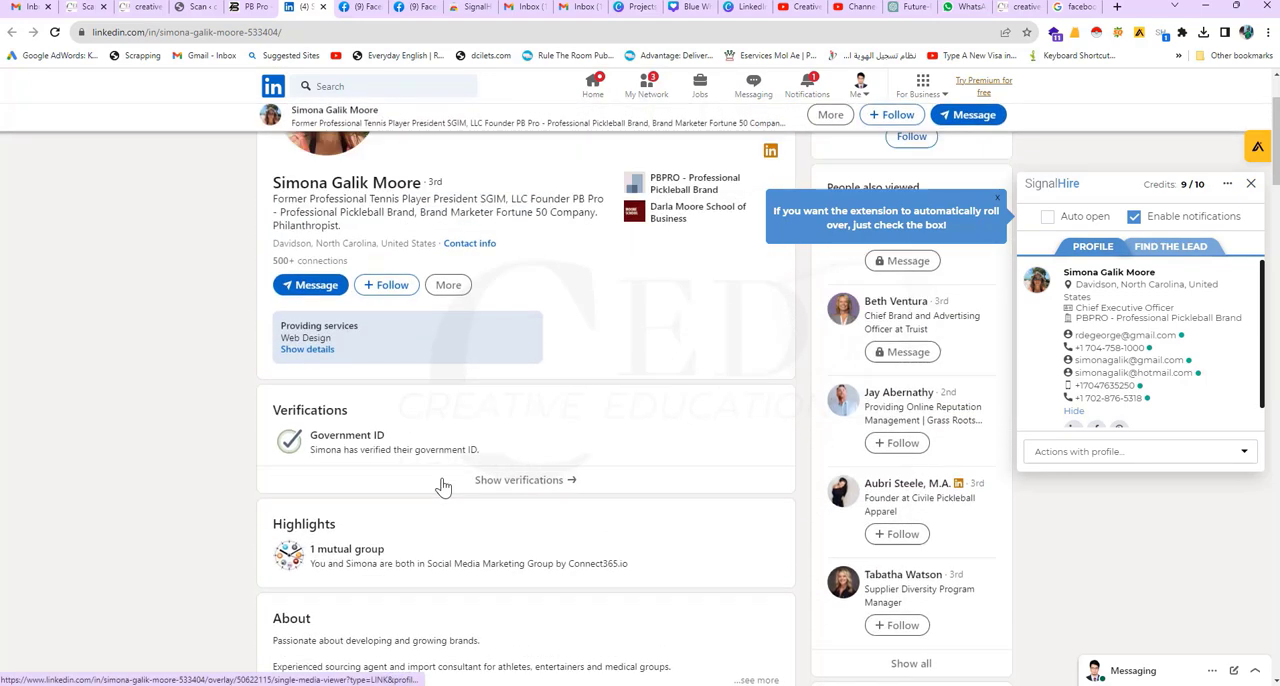
left_click(1250, 183)
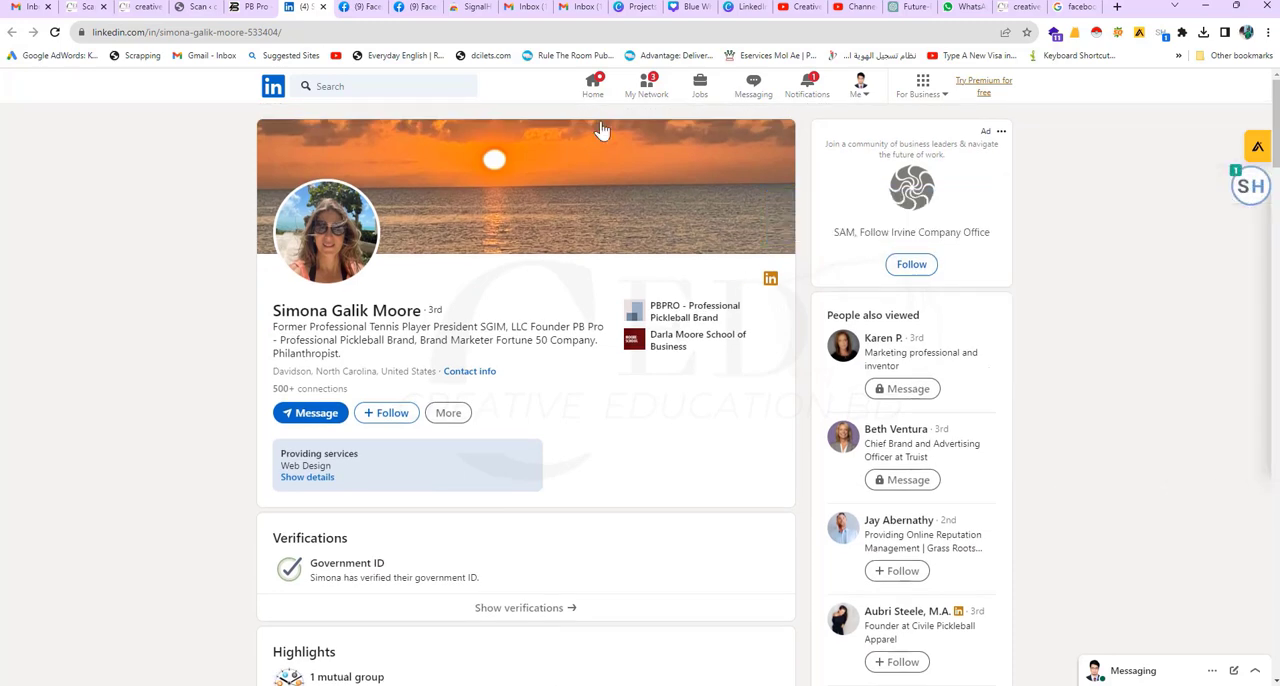
scroll(480, 233, "down", 1)
scroll(480, 233, "up", 1)
left_click(592, 95)
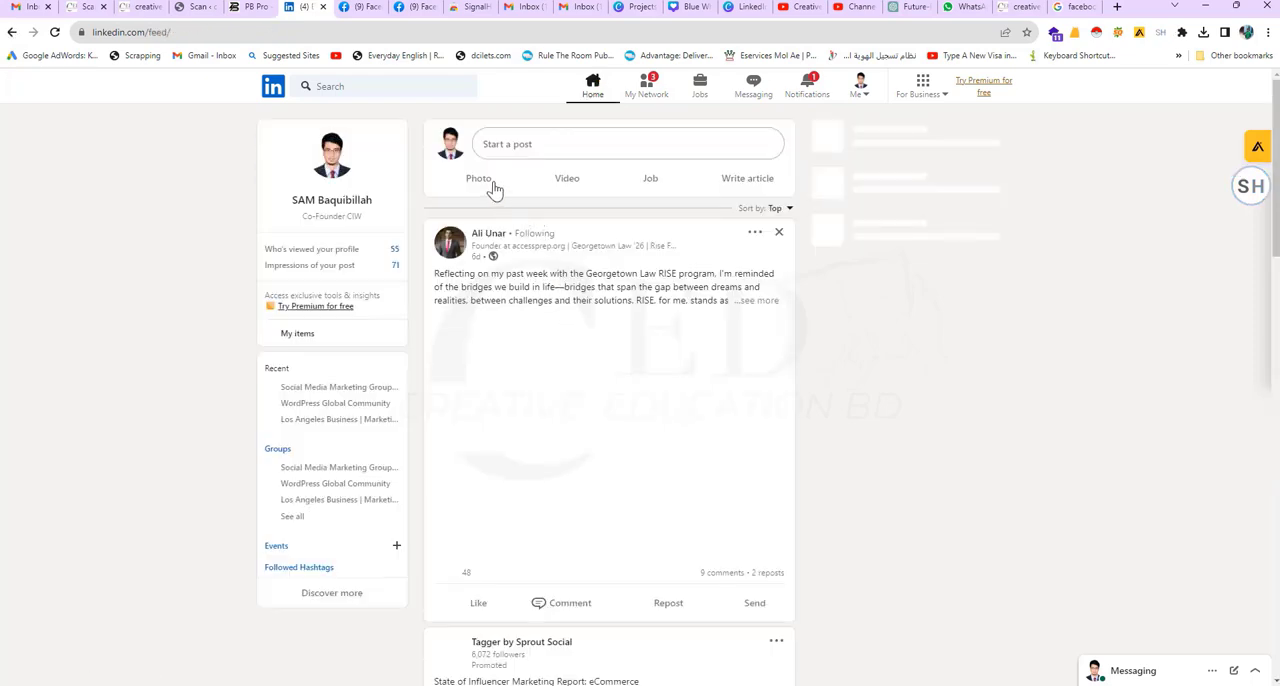
left_click(479, 183)
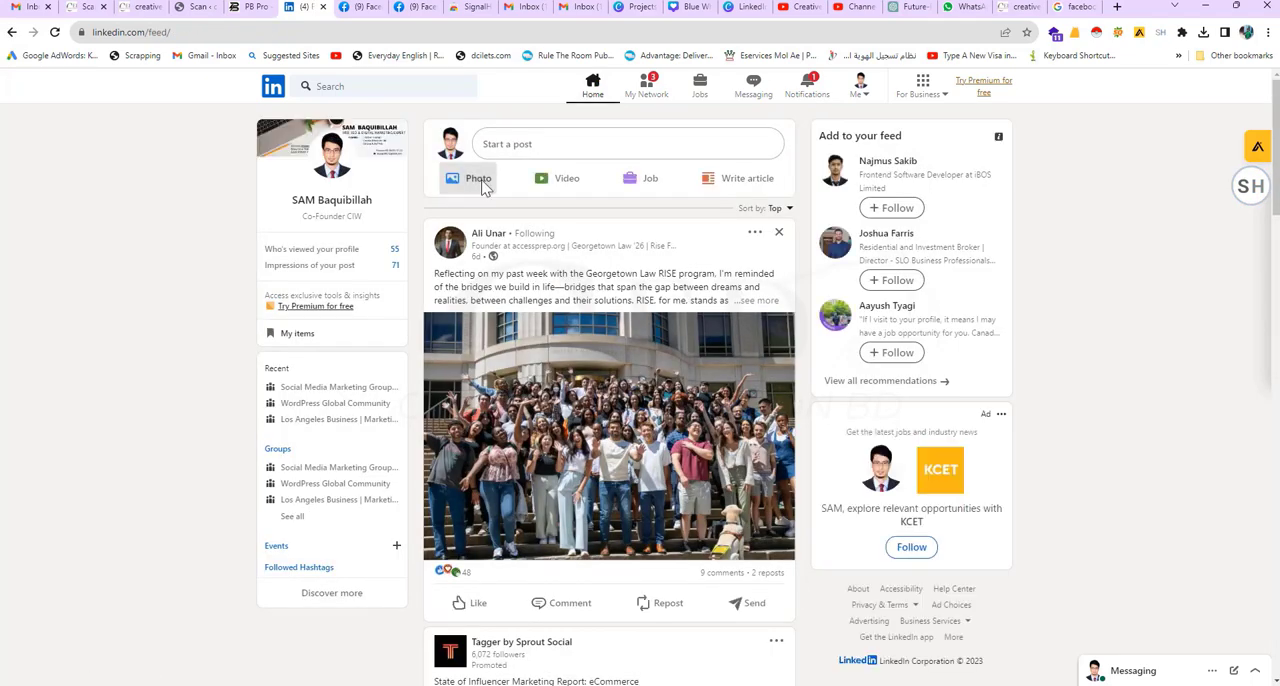
scroll(585, 305, "down", 10)
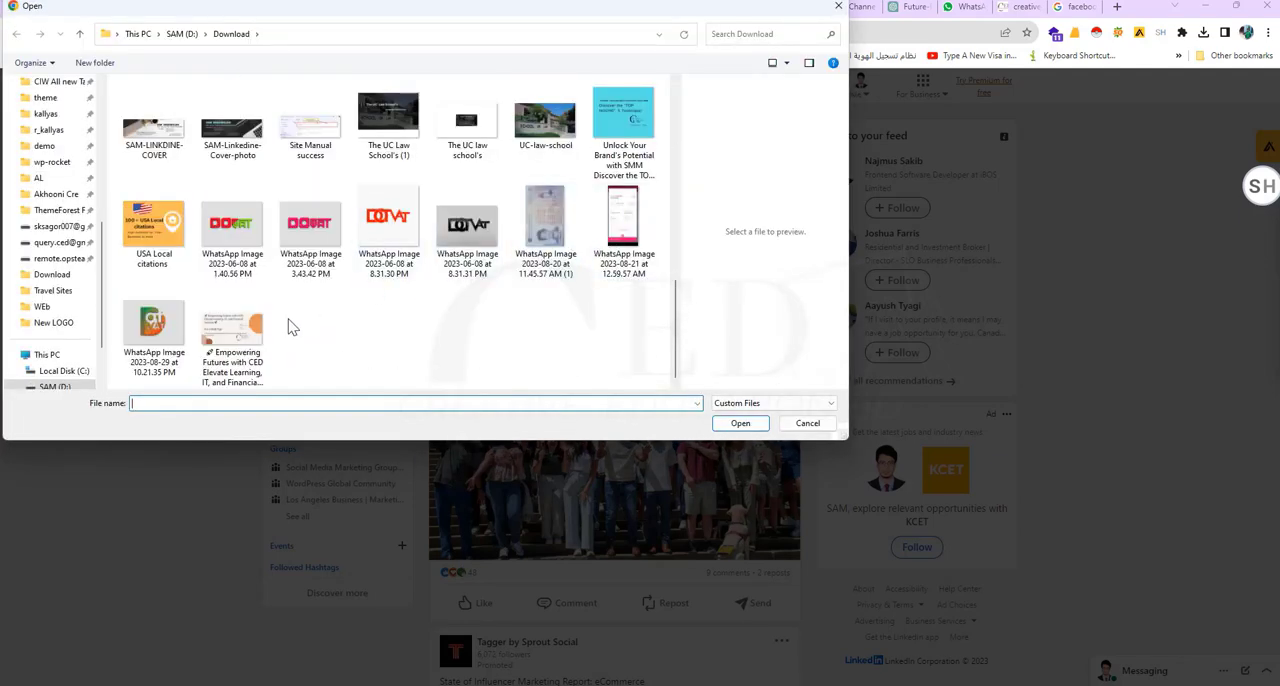
left_click(248, 338)
left_click(742, 424)
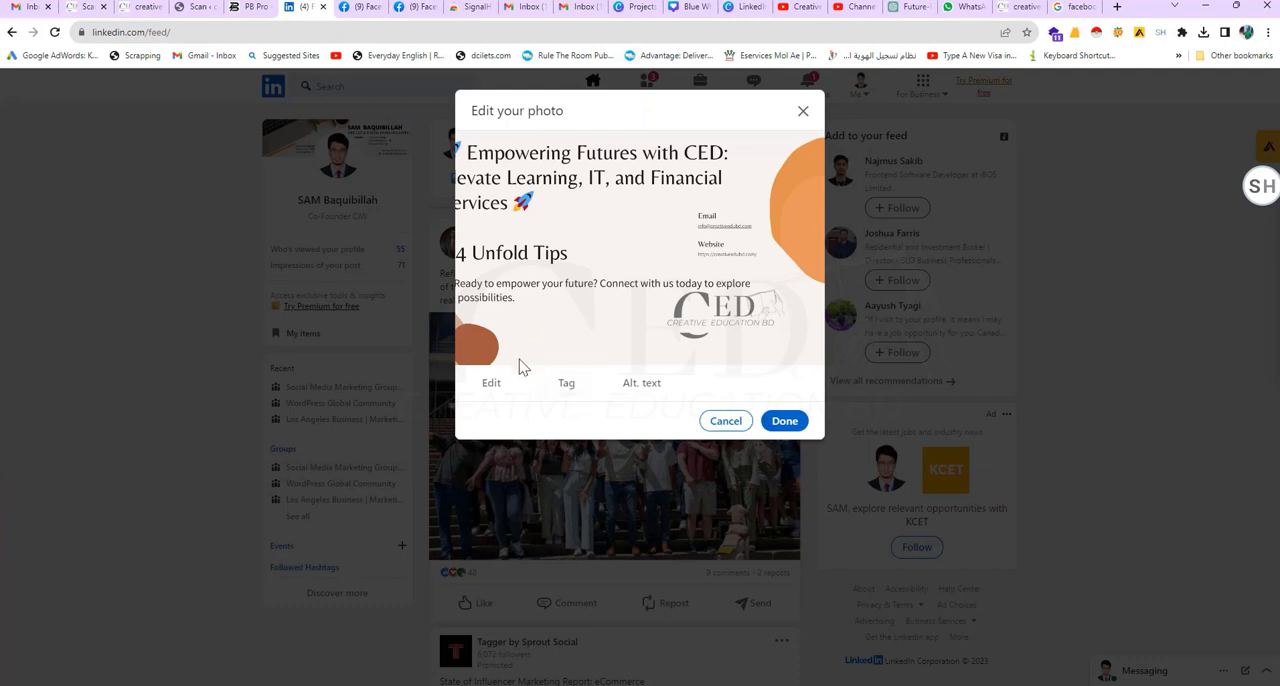
left_click(491, 390)
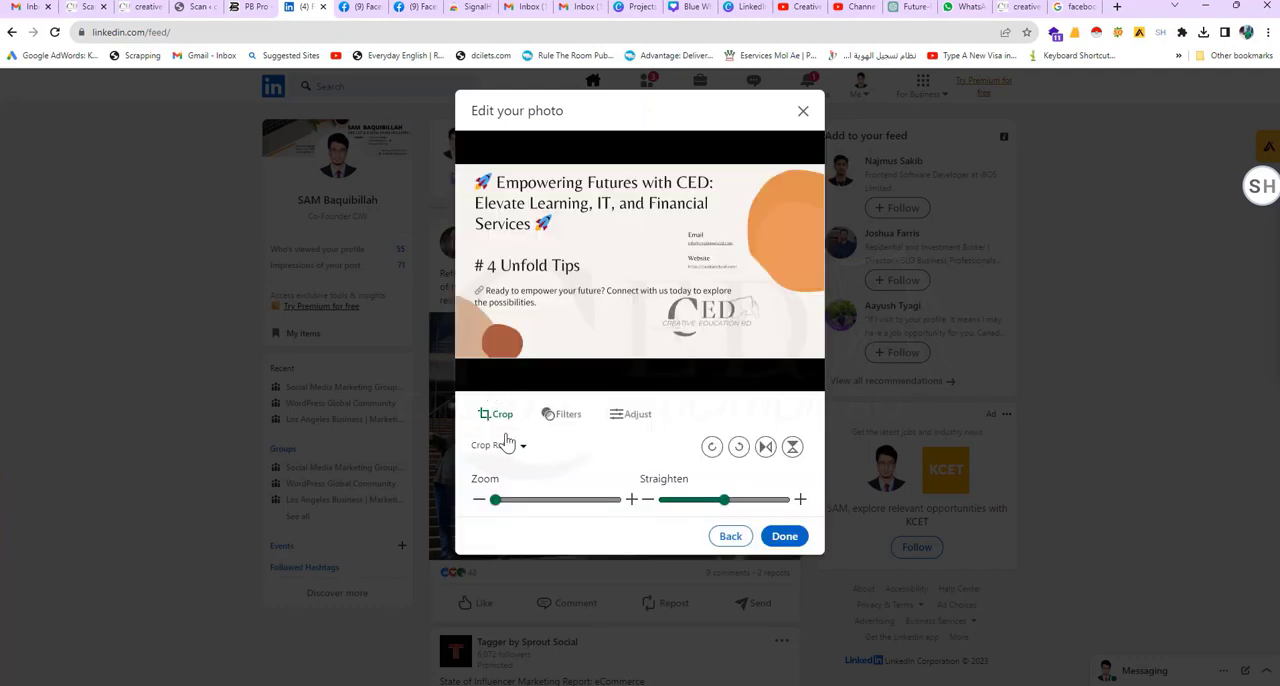
left_click(728, 537)
left_click(724, 422)
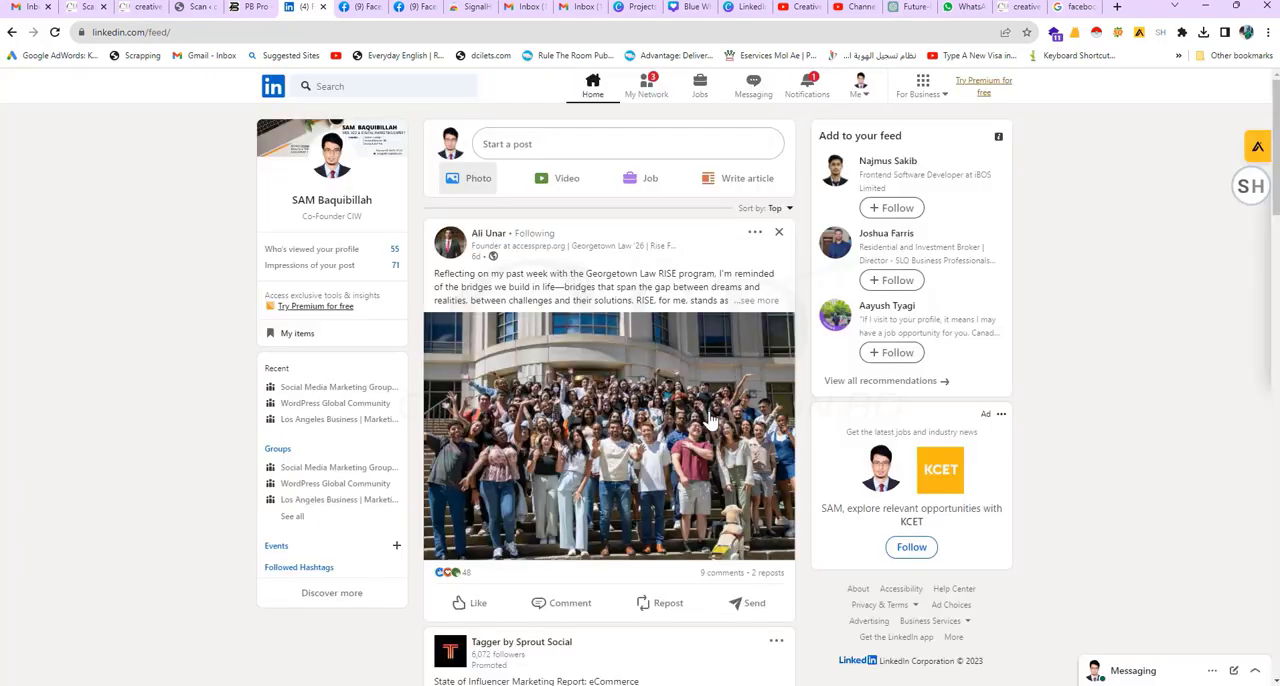
Step: Start a new LinkedIn post and fill it with the full LinkedIn post text copied from ChatGPT, from headline to hashtags
left_click(521, 150)
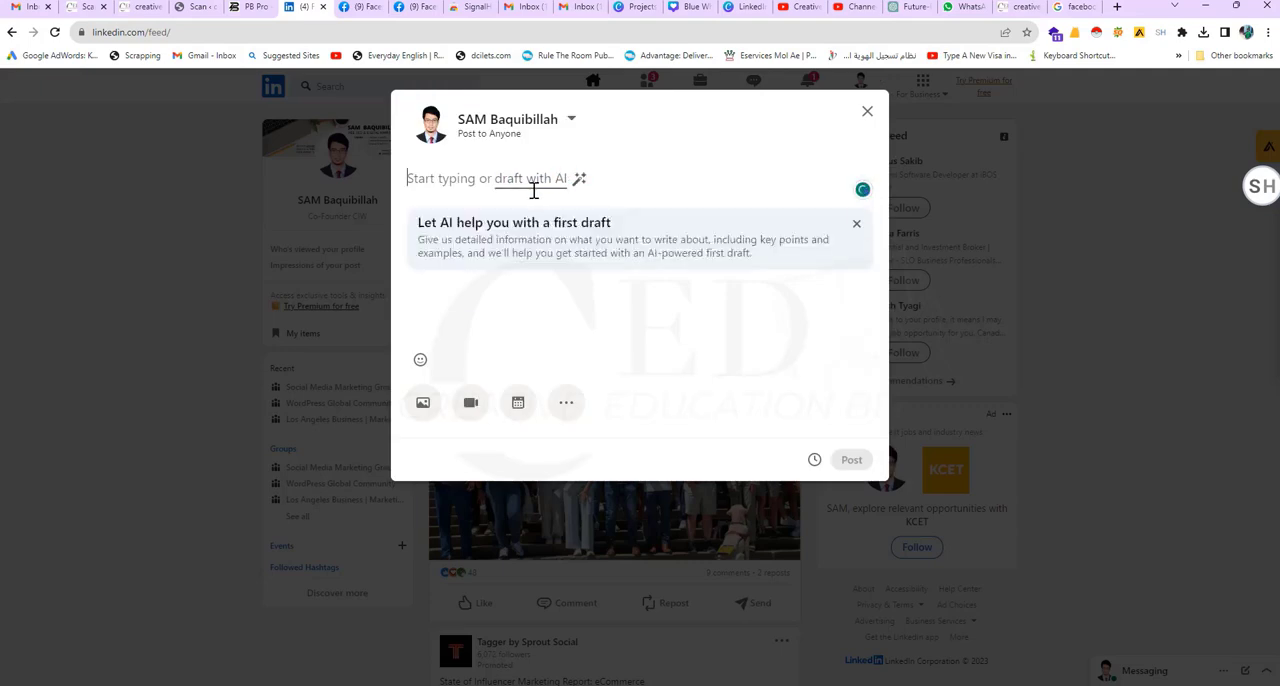
left_click(910, 7)
scroll(645, 318, "up", 3)
scroll(690, 380, "up", 1)
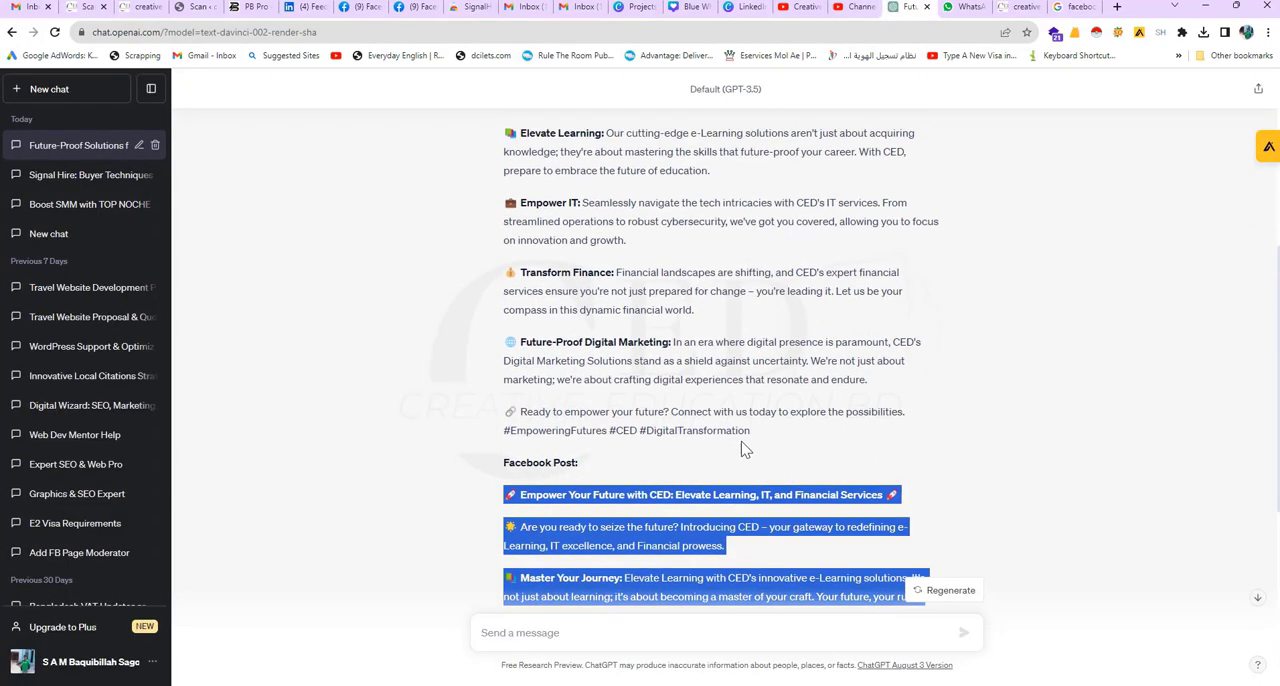
left_click_drag(755, 443, 516, 303)
right_click(516, 303)
left_click(540, 320)
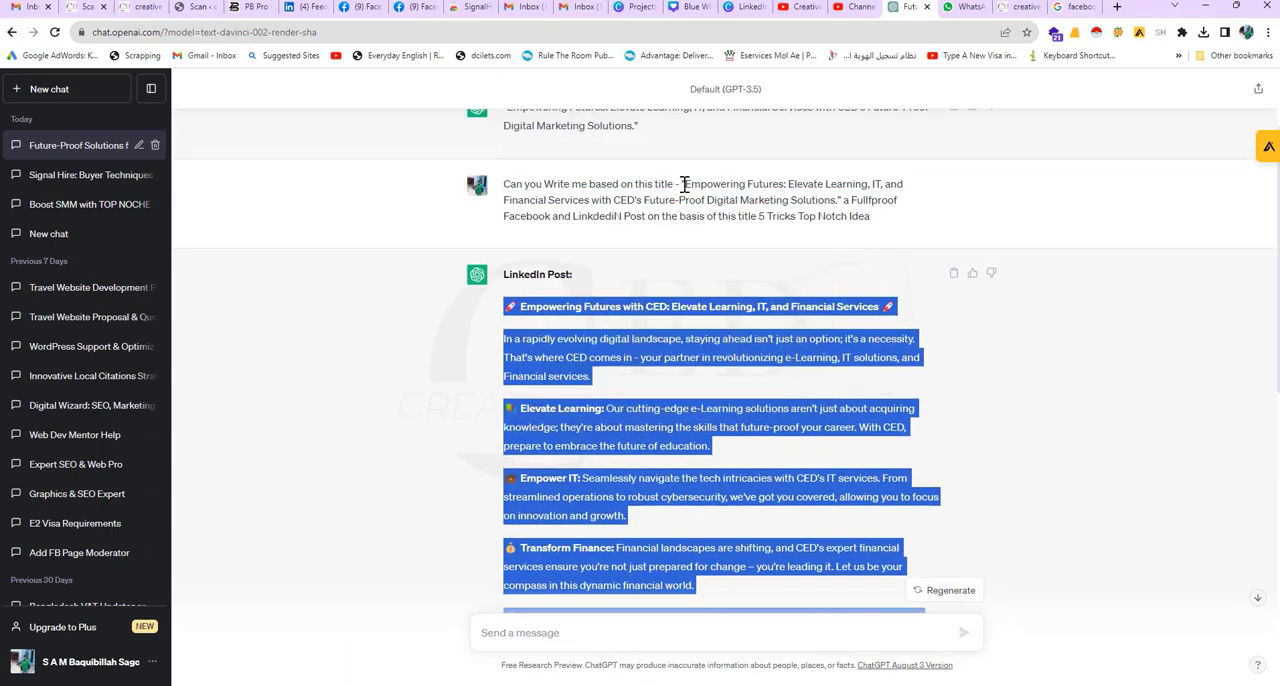
left_click(300, 7)
key("ctrl+v")
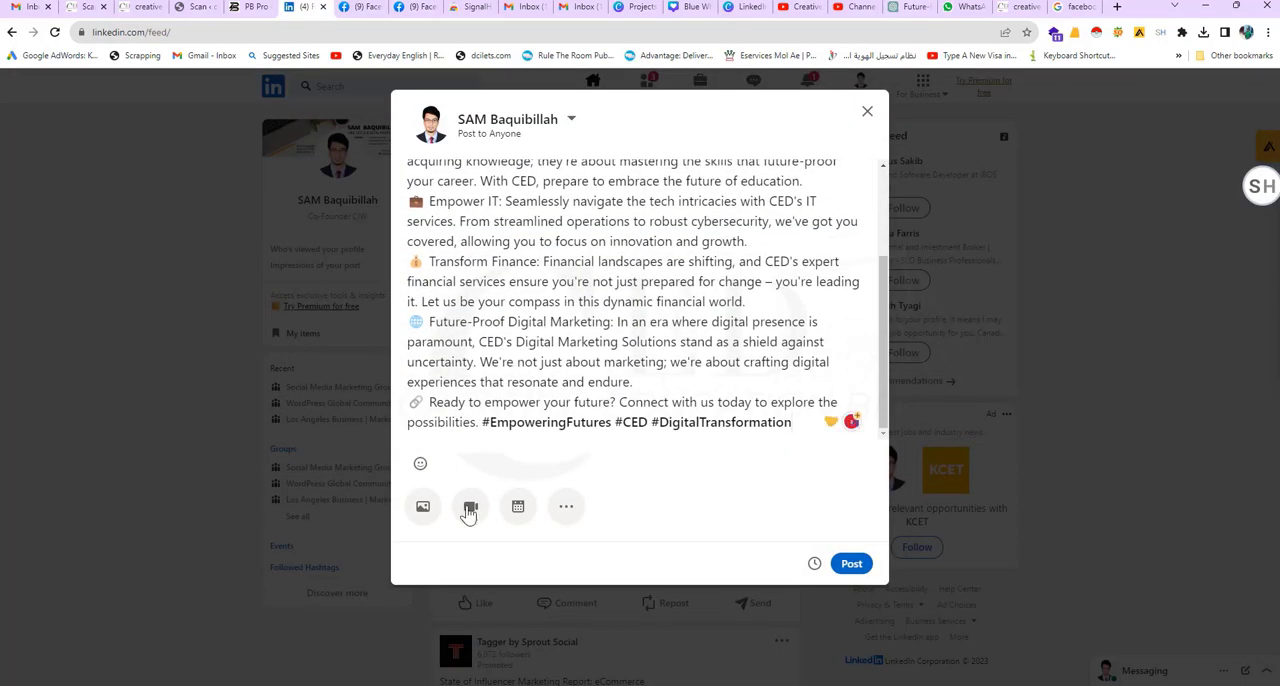
Step: Attach the "Empowering Futures with CED Elevate Learning, IT, and Financial Services (1)" image from D:\Download to the LinkedIn post and publish it
left_click(424, 510)
scroll(546, 336, "down", 10)
left_click(255, 362)
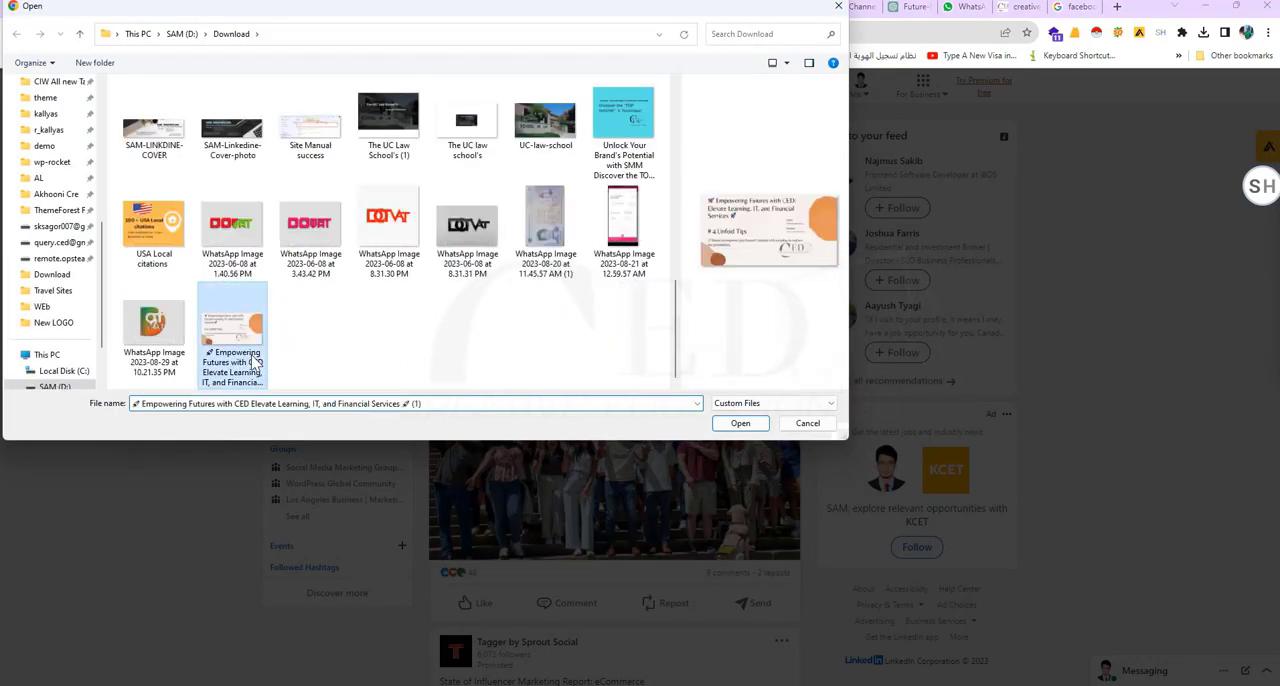
left_click(729, 424)
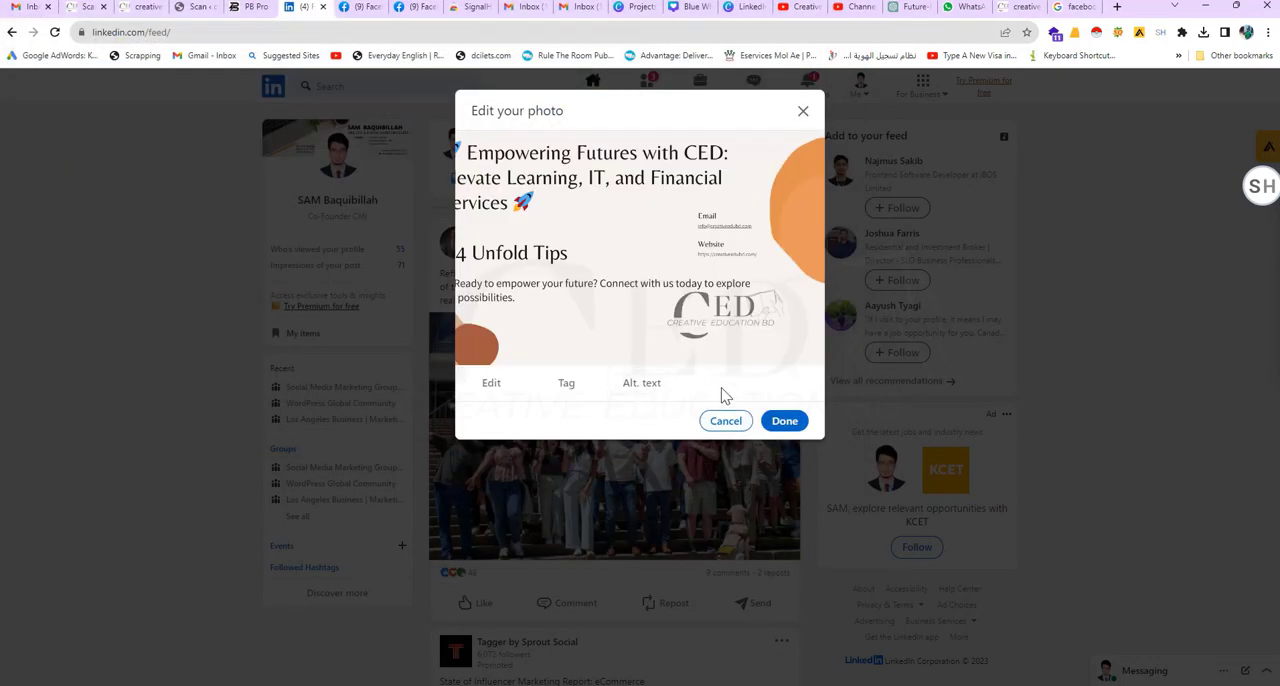
left_click(781, 424)
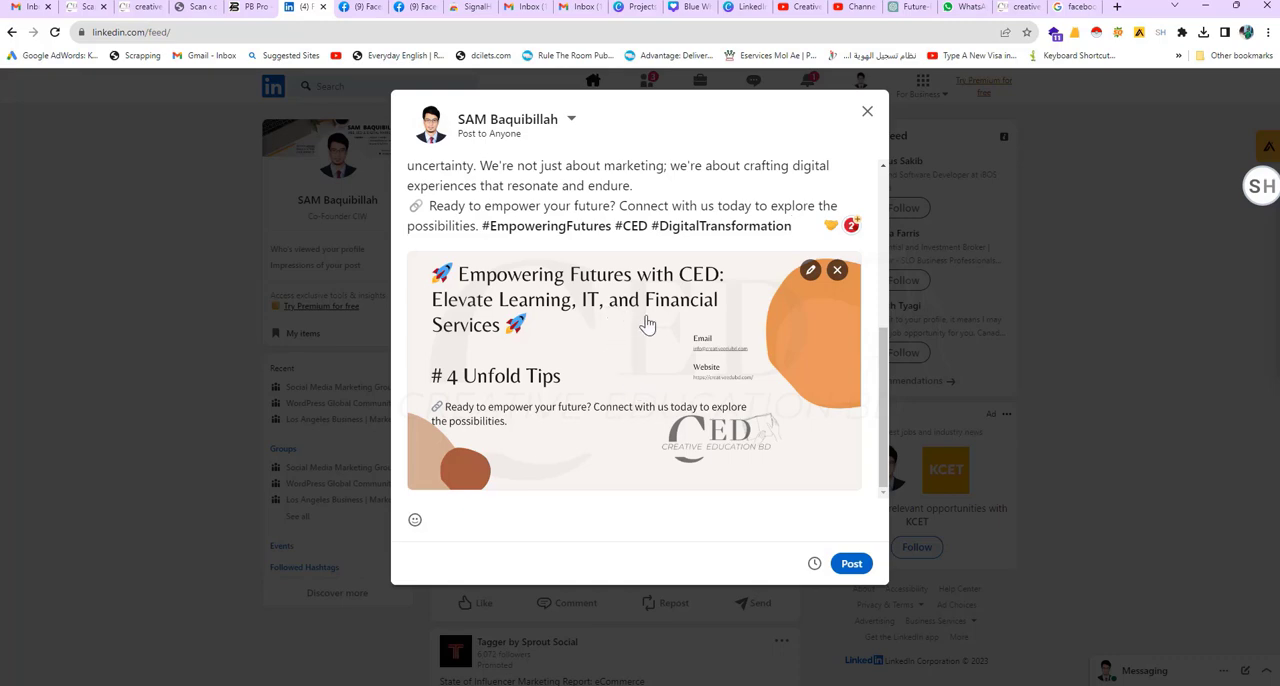
left_click(850, 566)
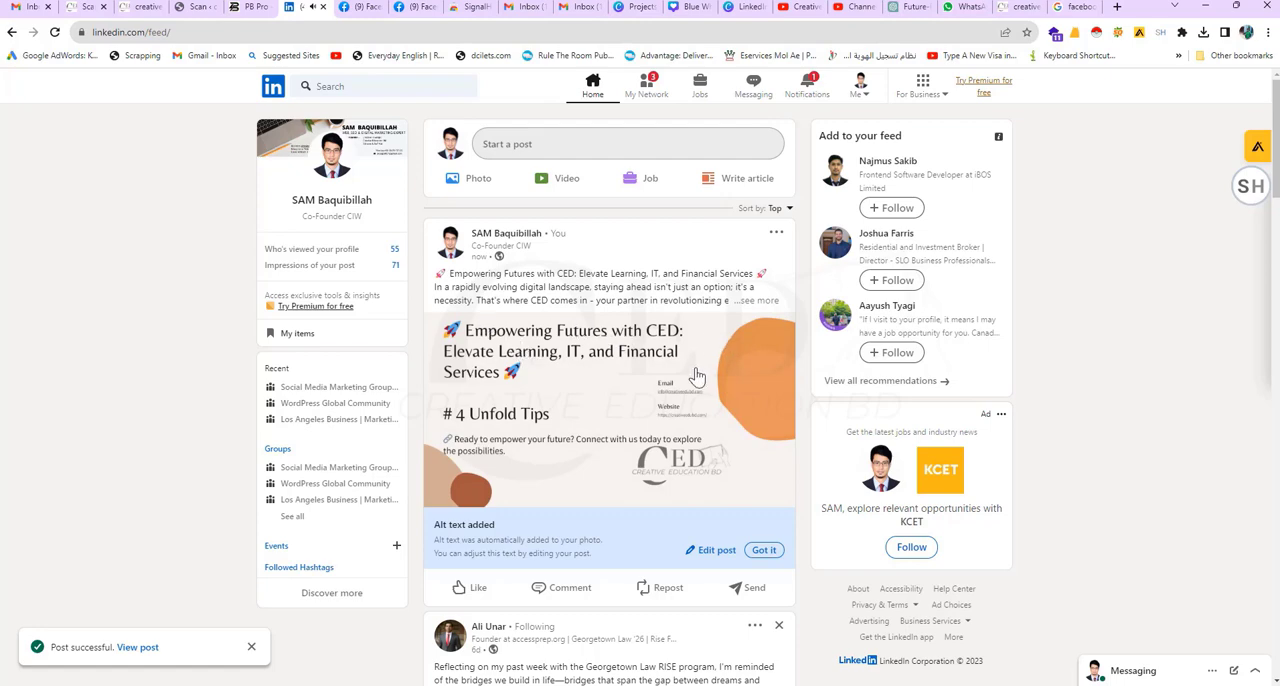
Step: Expand the full text of the newly published LinkedIn post and review it together with its image
scroll(694, 366, "down", 2)
scroll(692, 375, "up", 2)
left_click(755, 303)
scroll(740, 330, "down", 2)
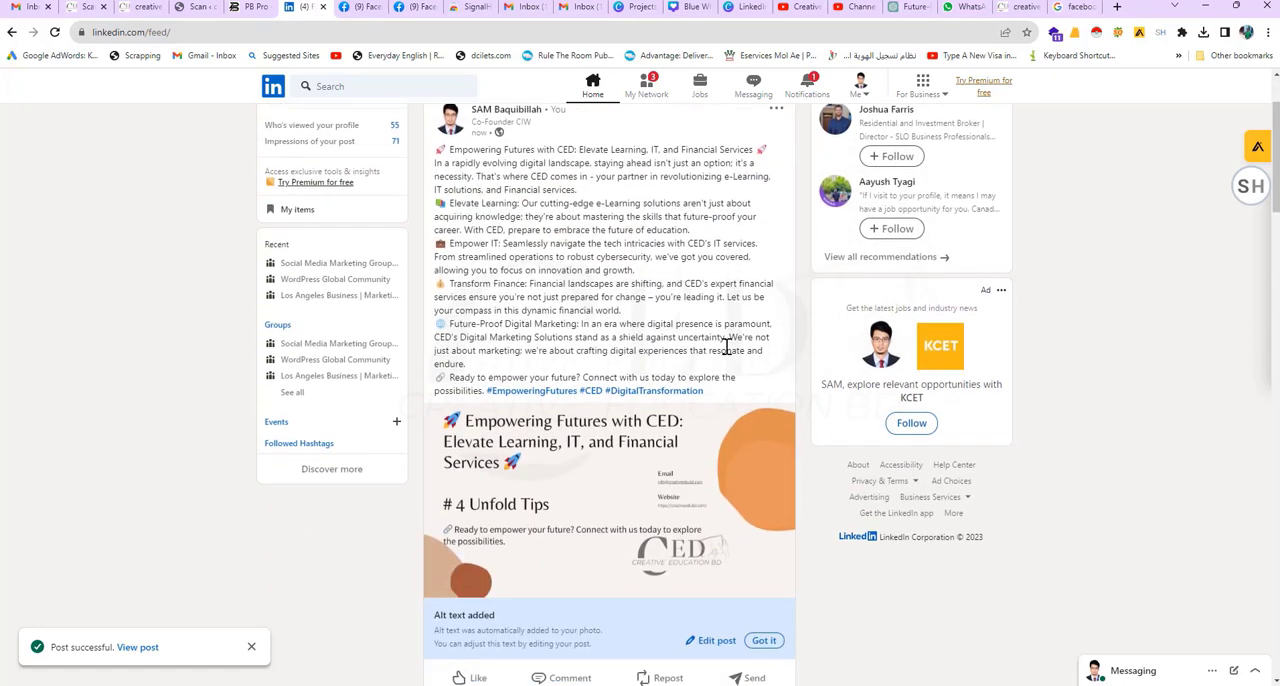
scroll(716, 357, "up", 2)
scroll(690, 357, "up", 1)
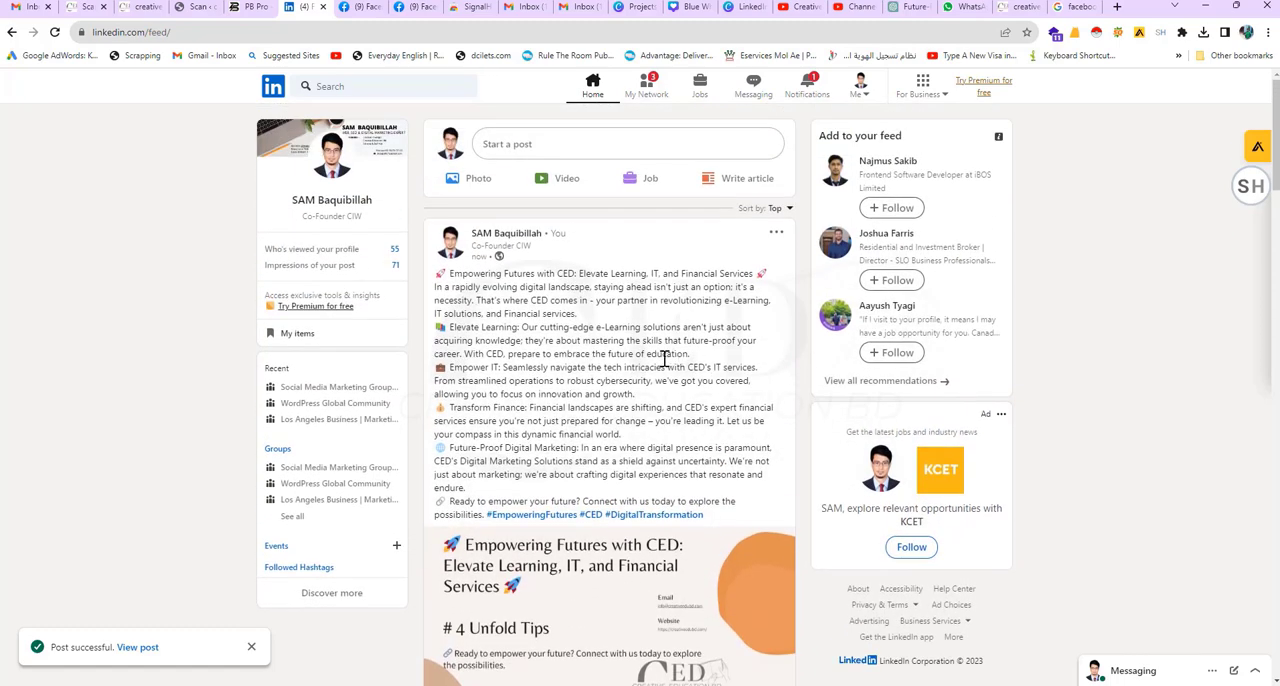
Step: Switch to Facebook, expand the newly published Creative Education BD post and check its full text, hashtags and image
left_click(362, 7)
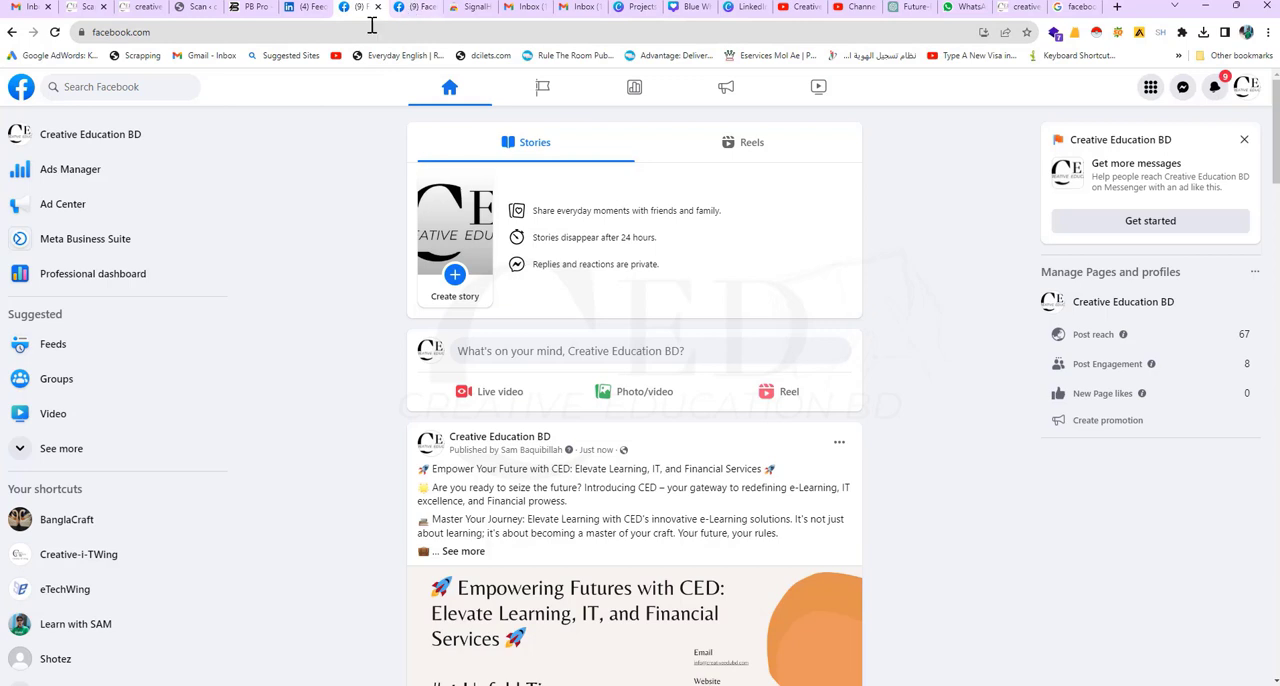
scroll(650, 400, "down", 2)
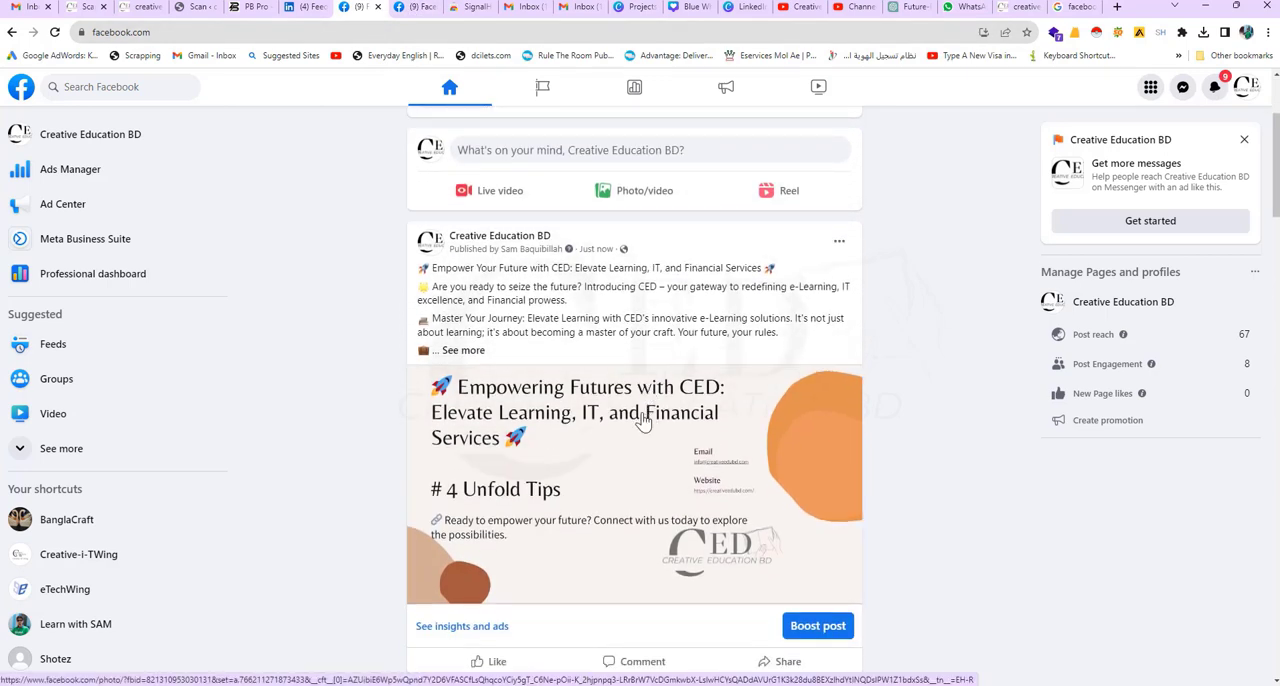
scroll(643, 421, "up", 1)
scroll(643, 421, "down", 1)
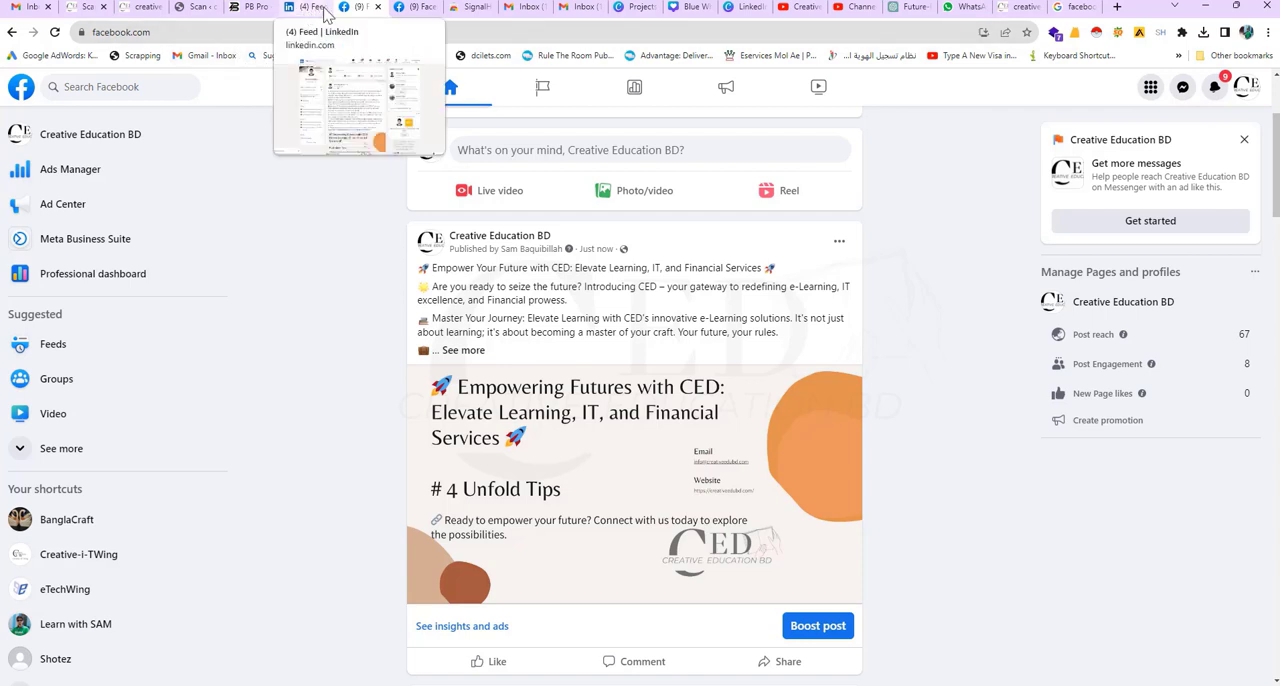
scroll(717, 441, "down", 1)
scroll(710, 438, "up", 2)
left_click(463, 418)
scroll(537, 422, "down", 1)
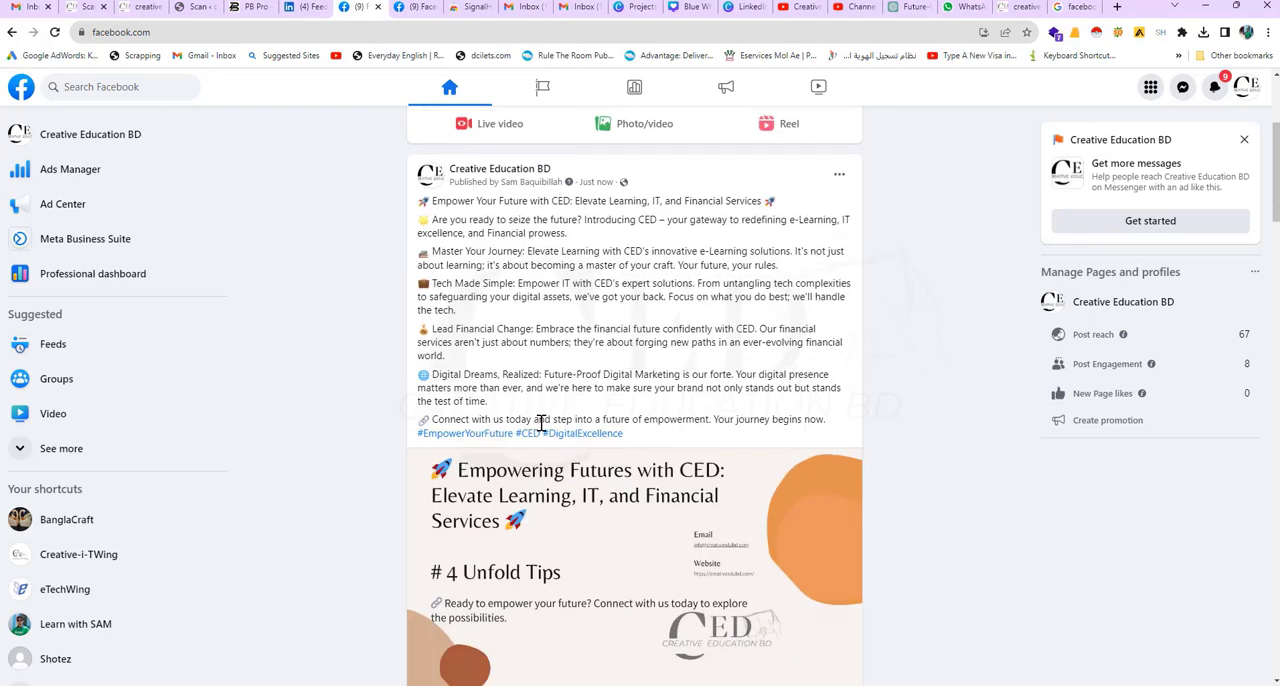
scroll(664, 430, "down", 3)
scroll(665, 438, "up", 3)
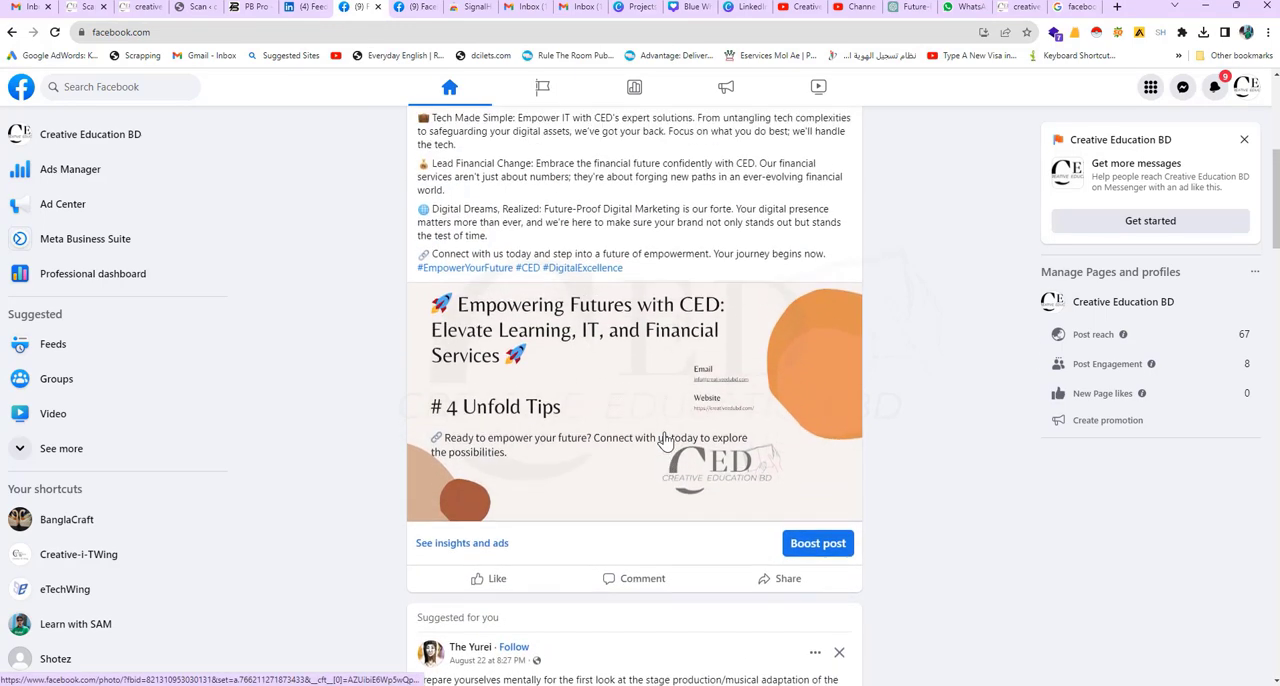
scroll(665, 440, "up", 1)
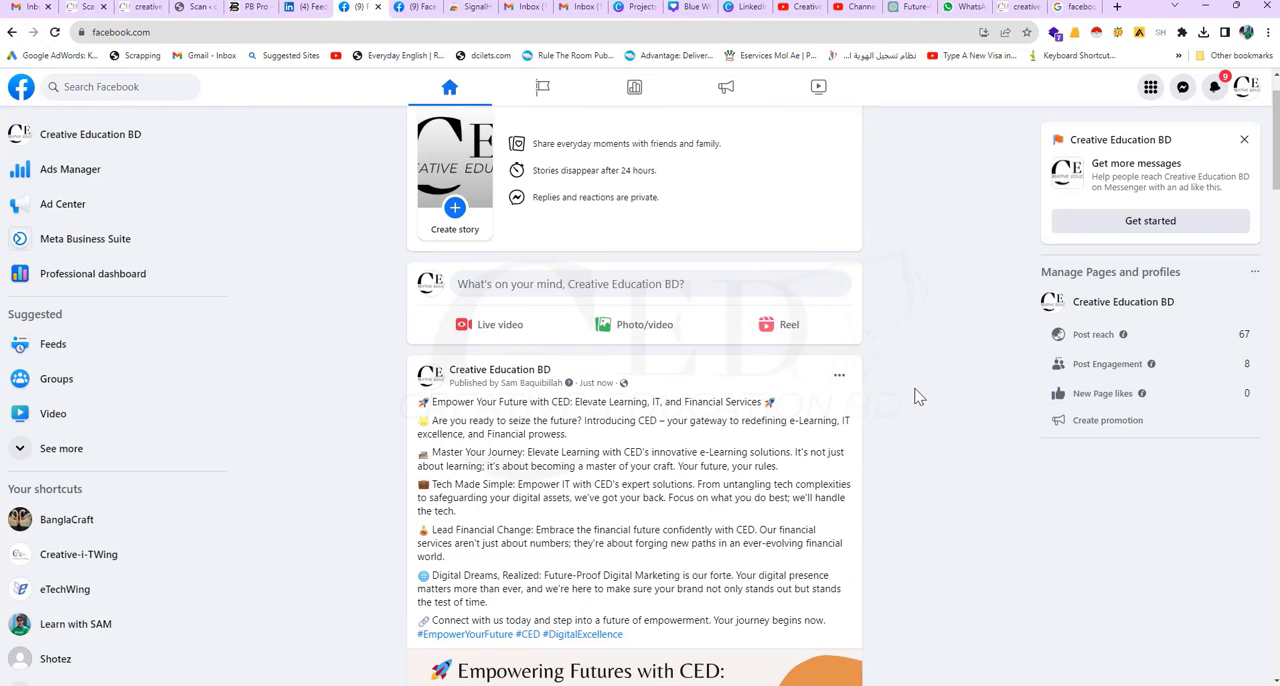
scroll(920, 392, "down", 5)
scroll(809, 354, "up", 4)
scroll(1015, 406, "down", 1)
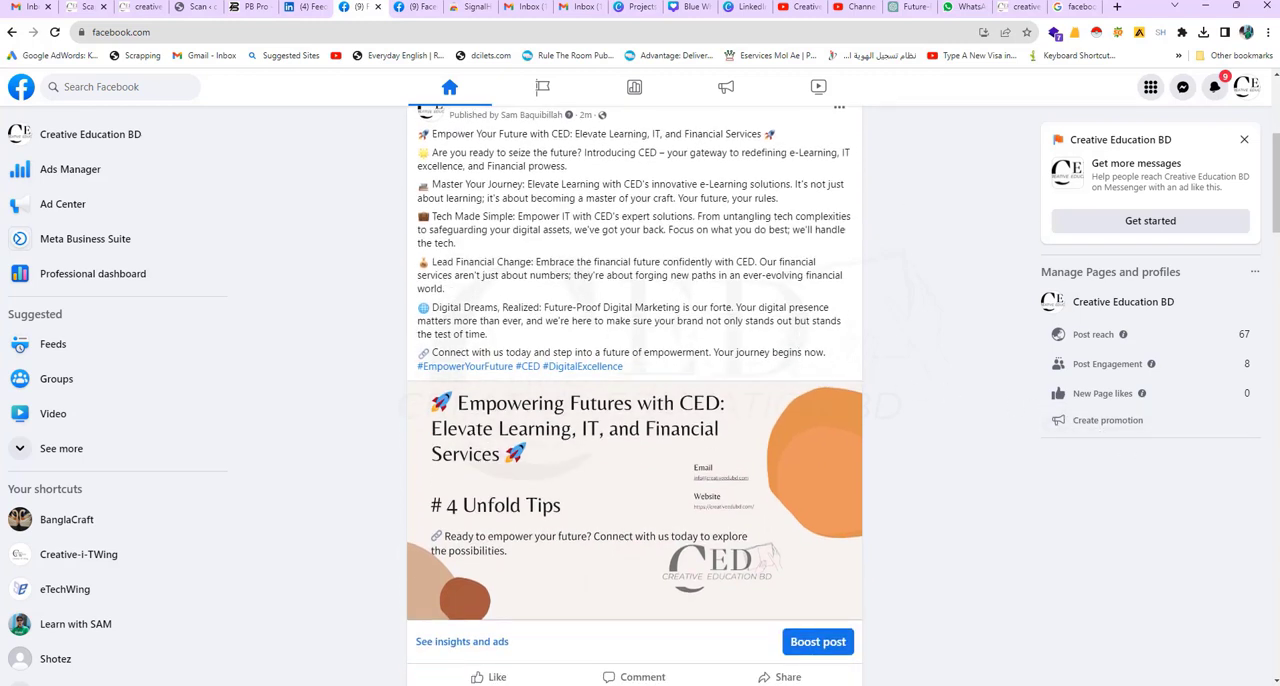